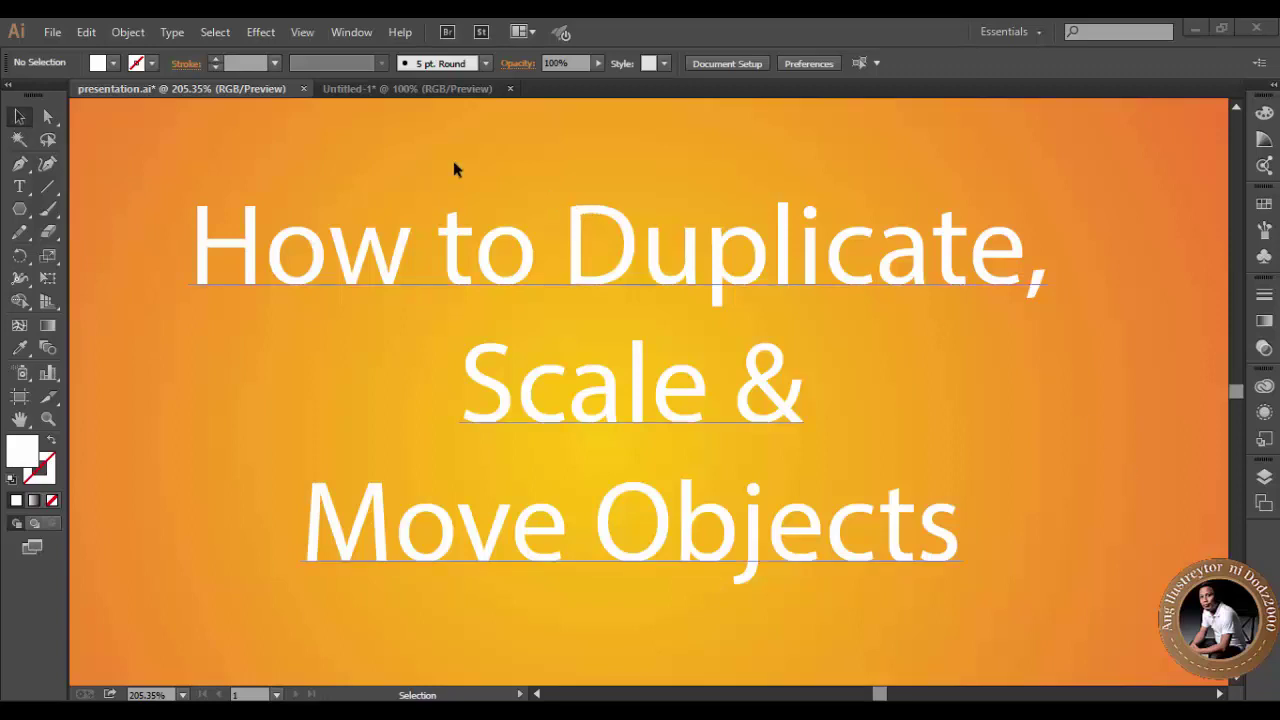
Switch to the Untitled-1 document that holds the small yellow hexagon.
left_click(352, 89)
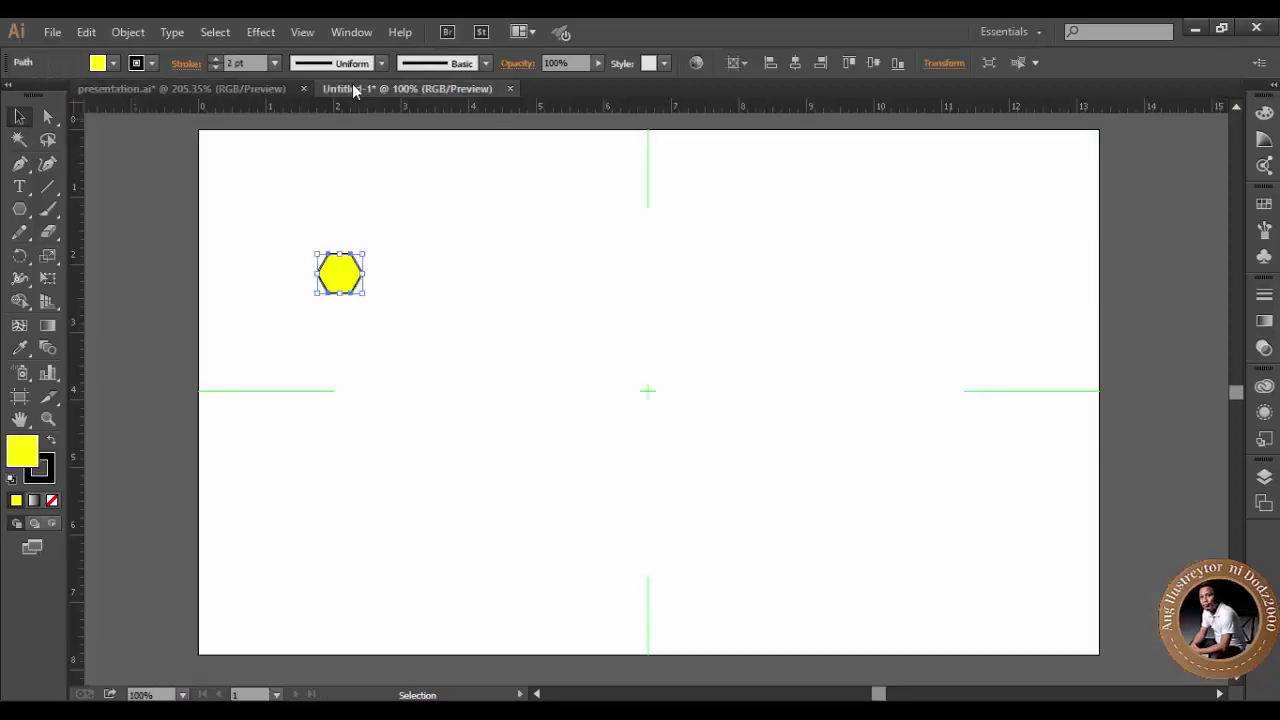
Delete the small yellow hexagon, check the artboard with the Artboard tool, and return to Selection.
key("Delete")
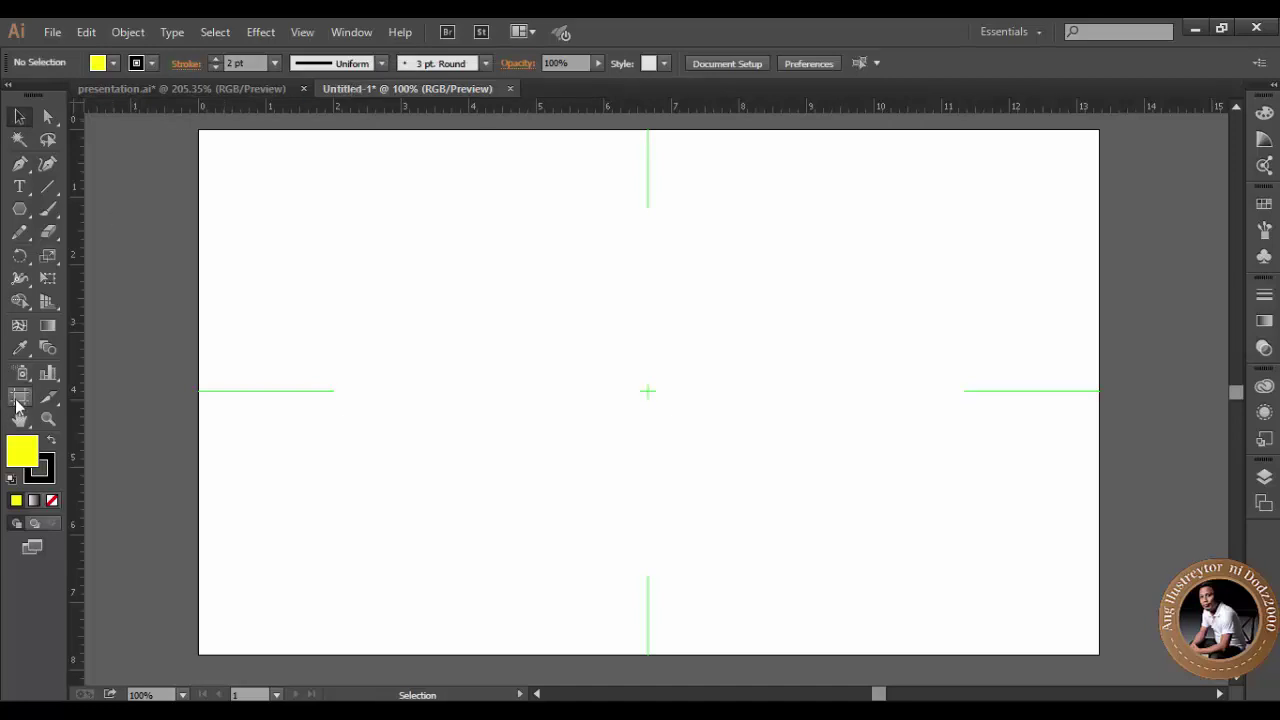
left_click(17, 400)
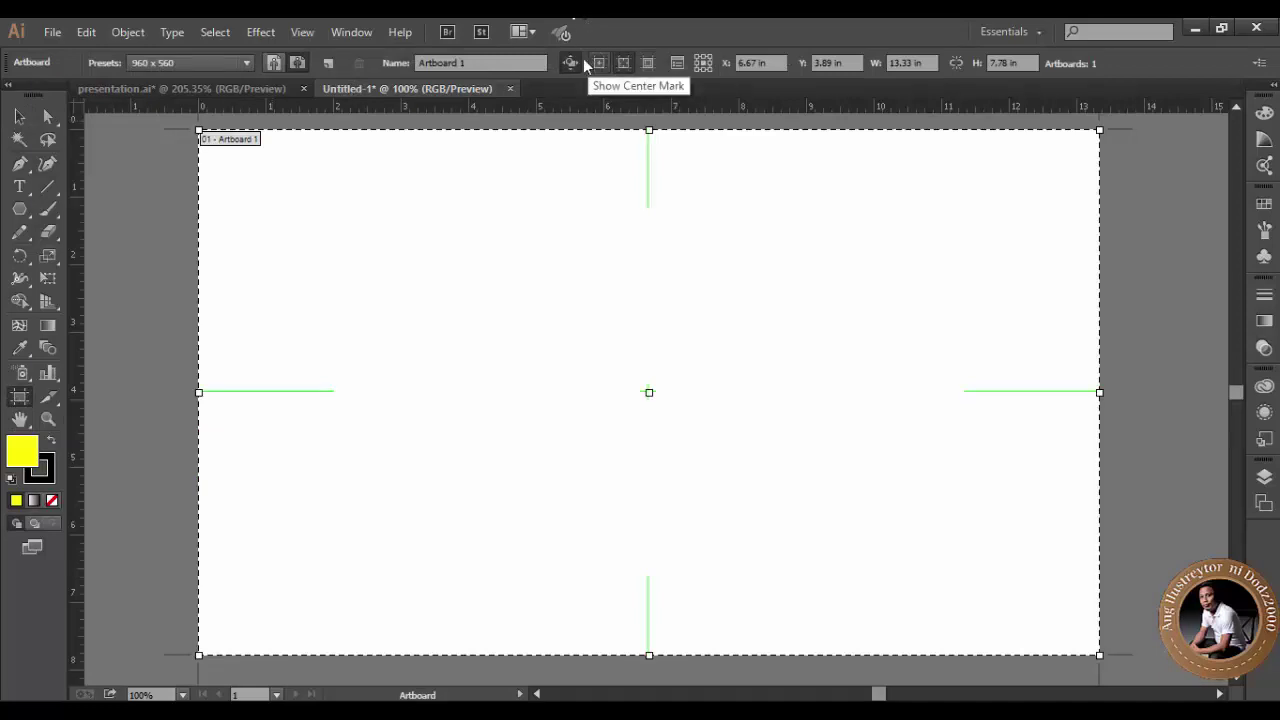
left_click(19, 117)
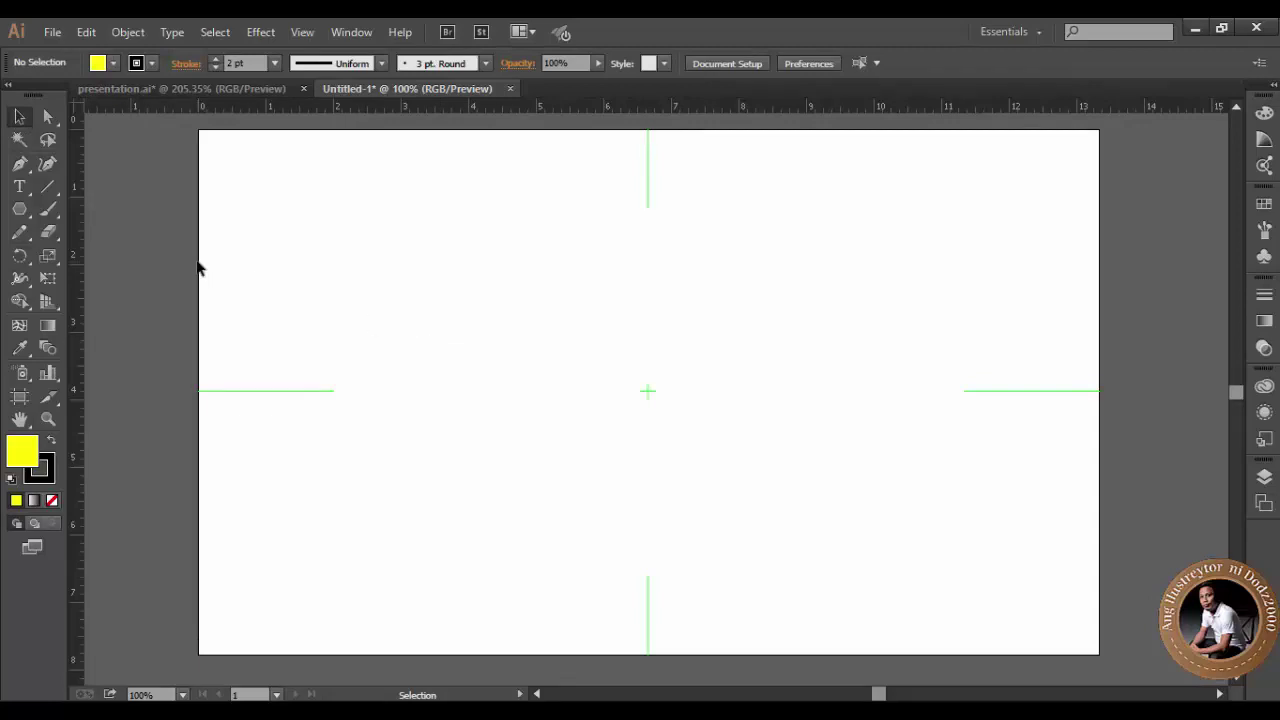
Draw a six-sided hexagon with a 1 in radius using the Polygon tool's dialog.
left_click(17, 211)
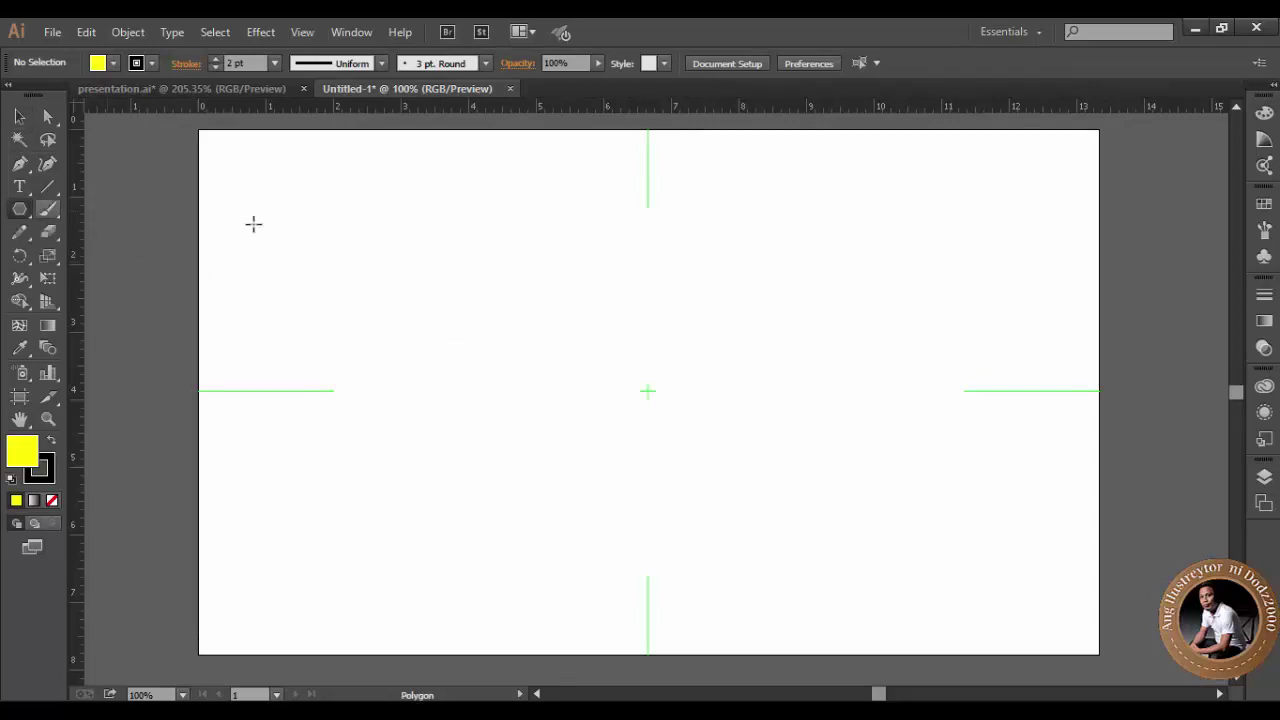
left_click(323, 262)
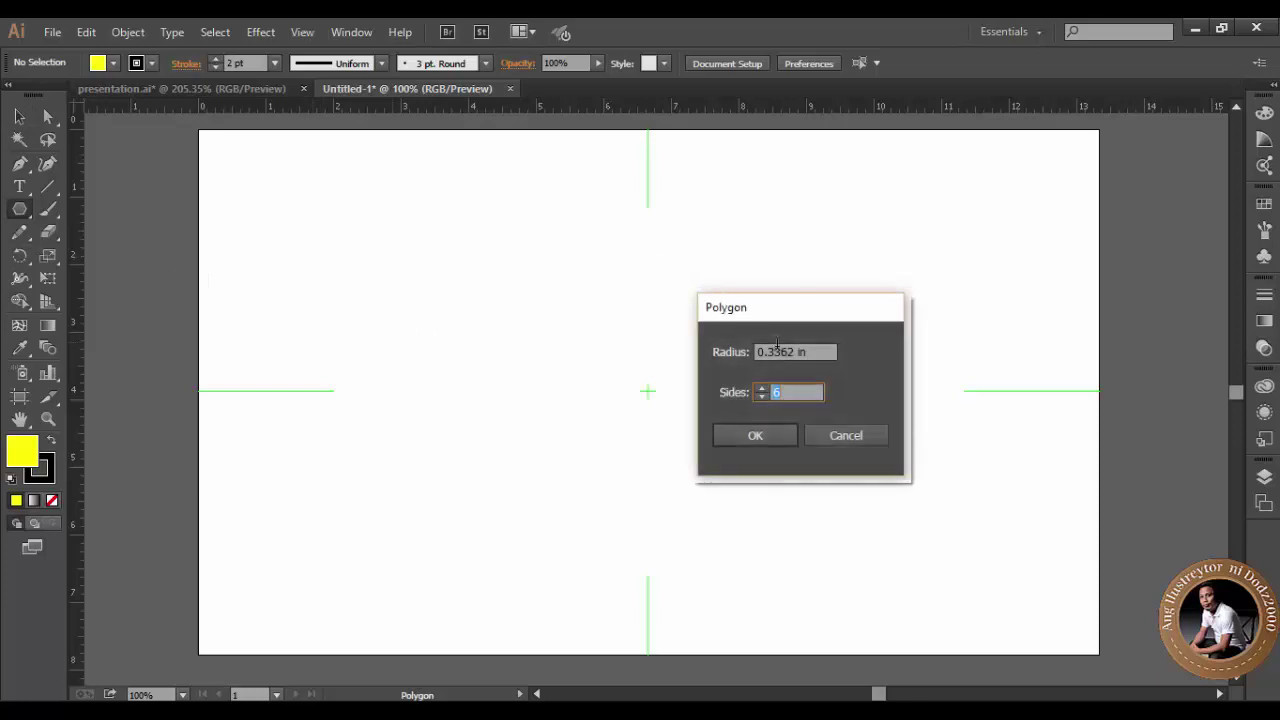
double_click(786, 352)
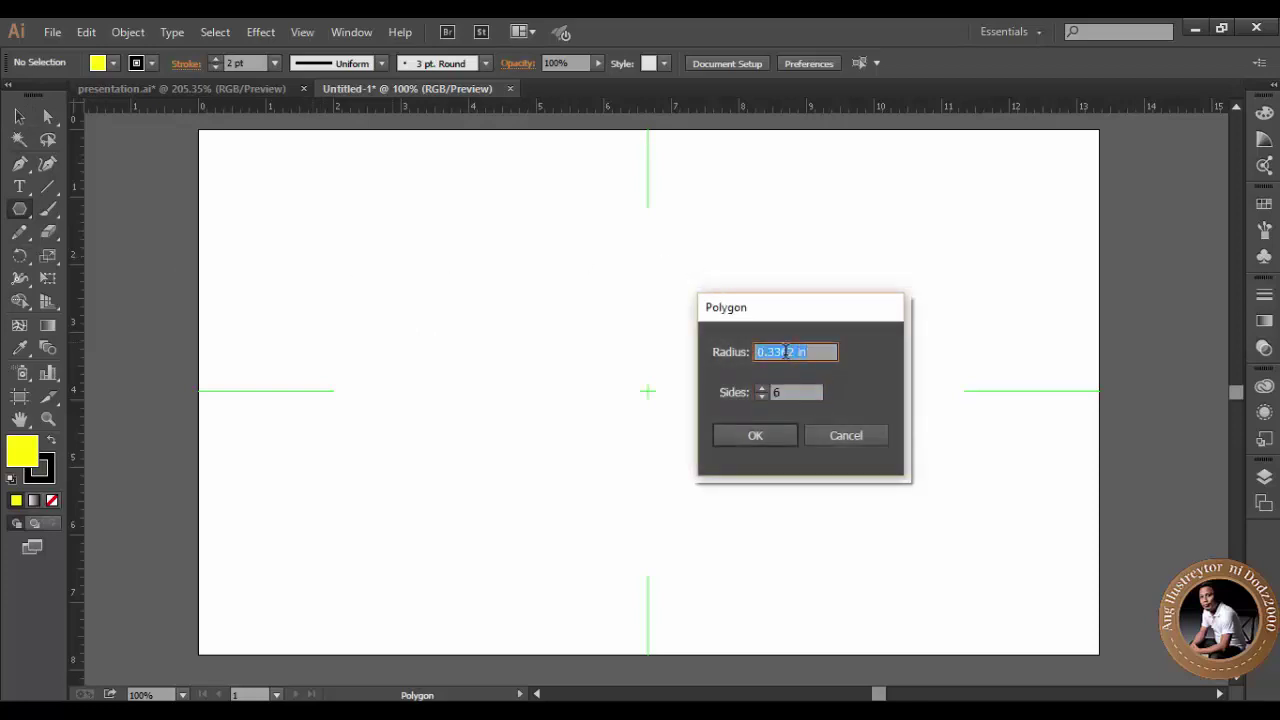
type("1")
key("Return")
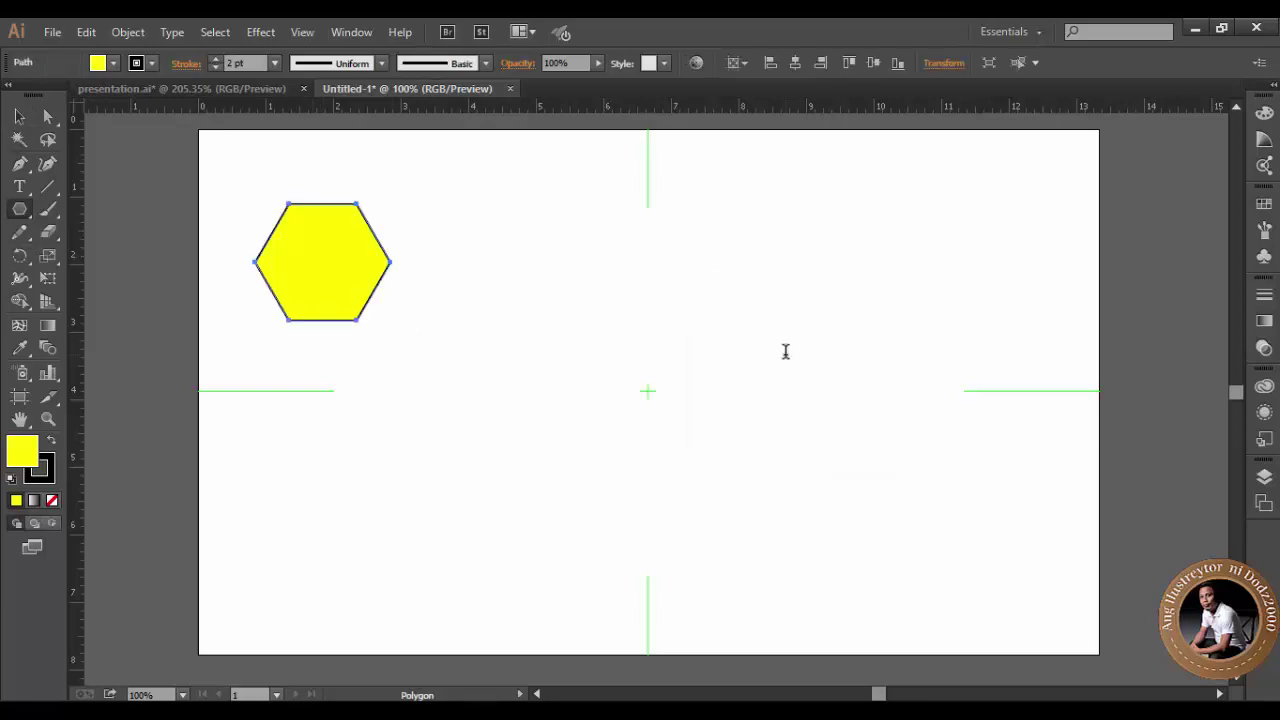
Move the new hexagon slightly to the right and reselect it.
left_click(19, 116)
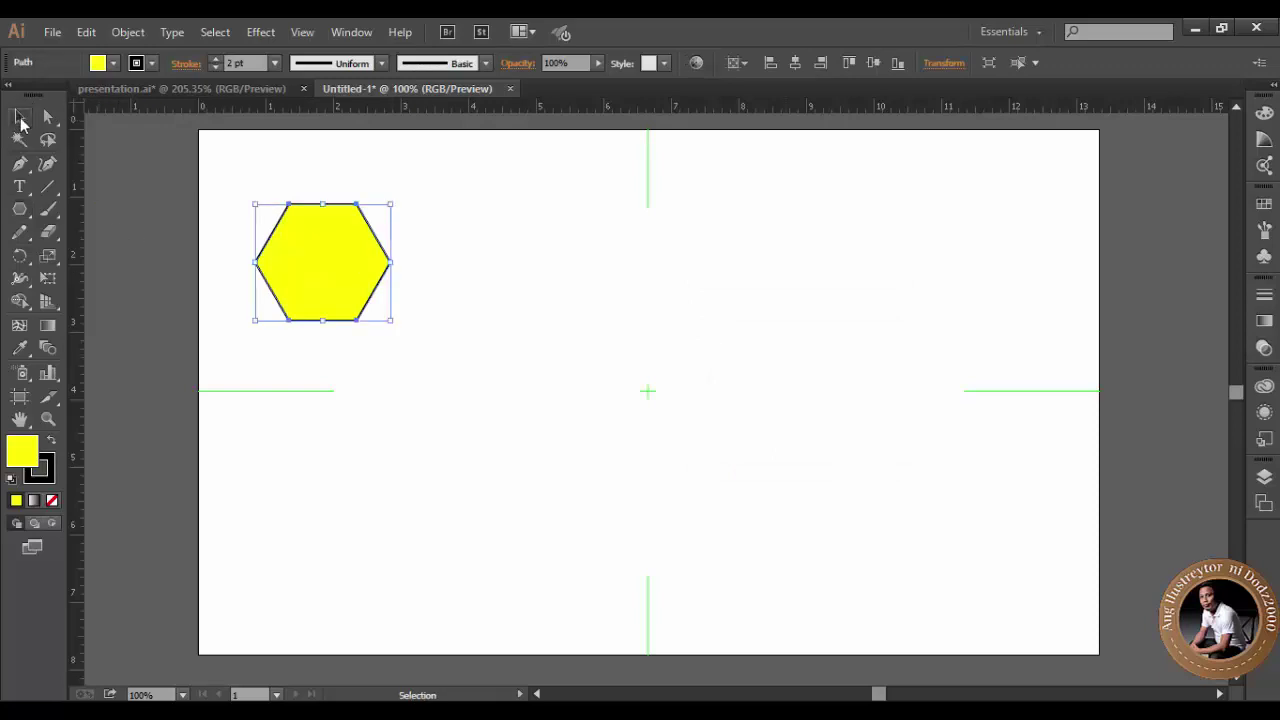
left_click_drag(353, 259, 428, 259)
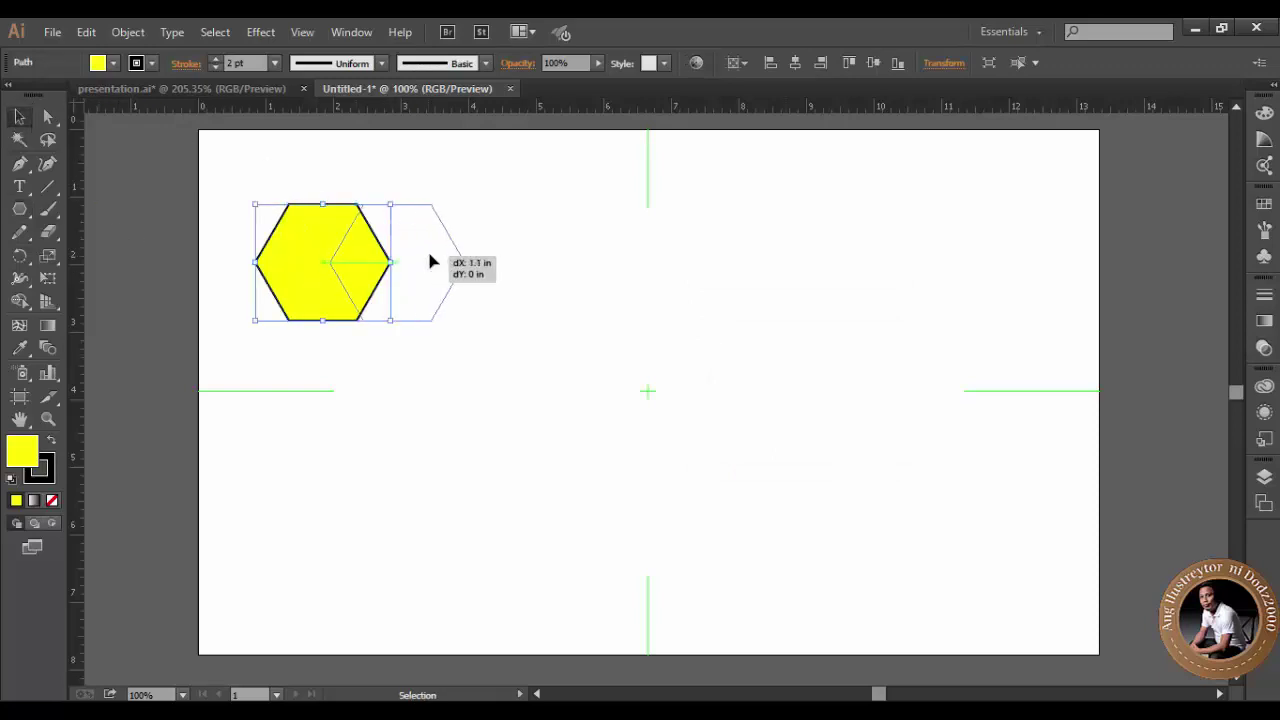
left_click(560, 226)
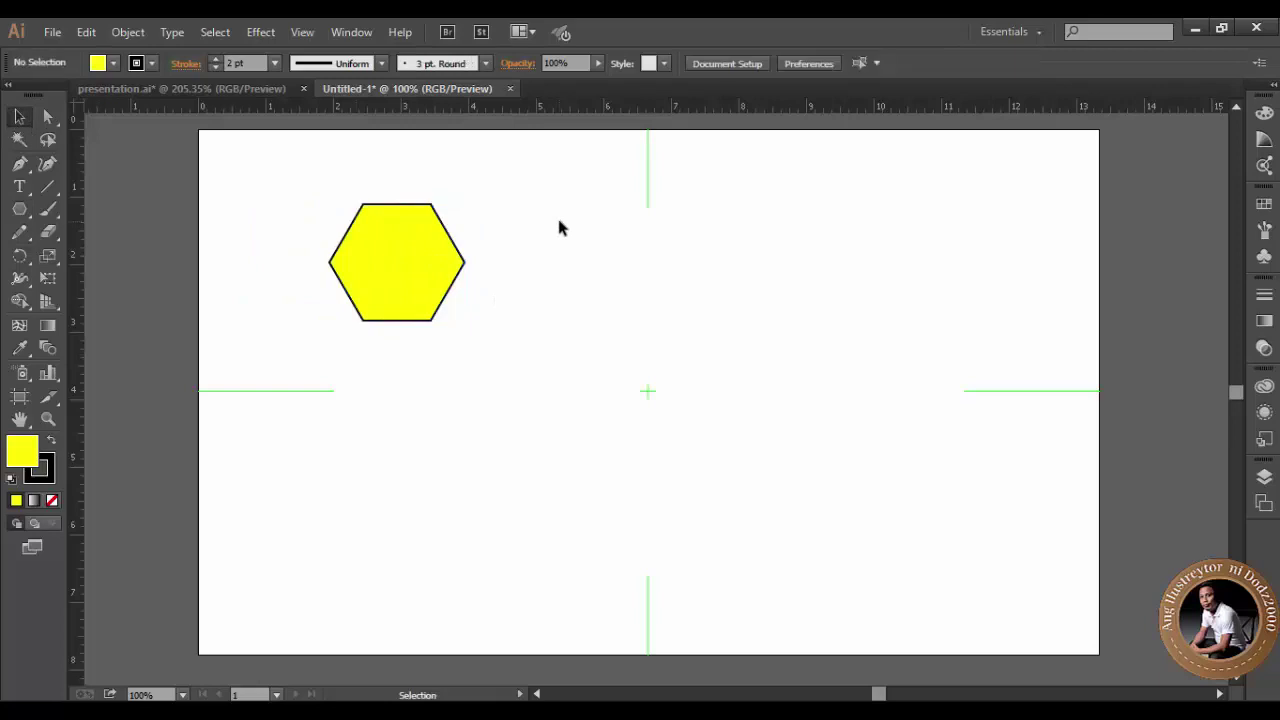
left_click(450, 253)
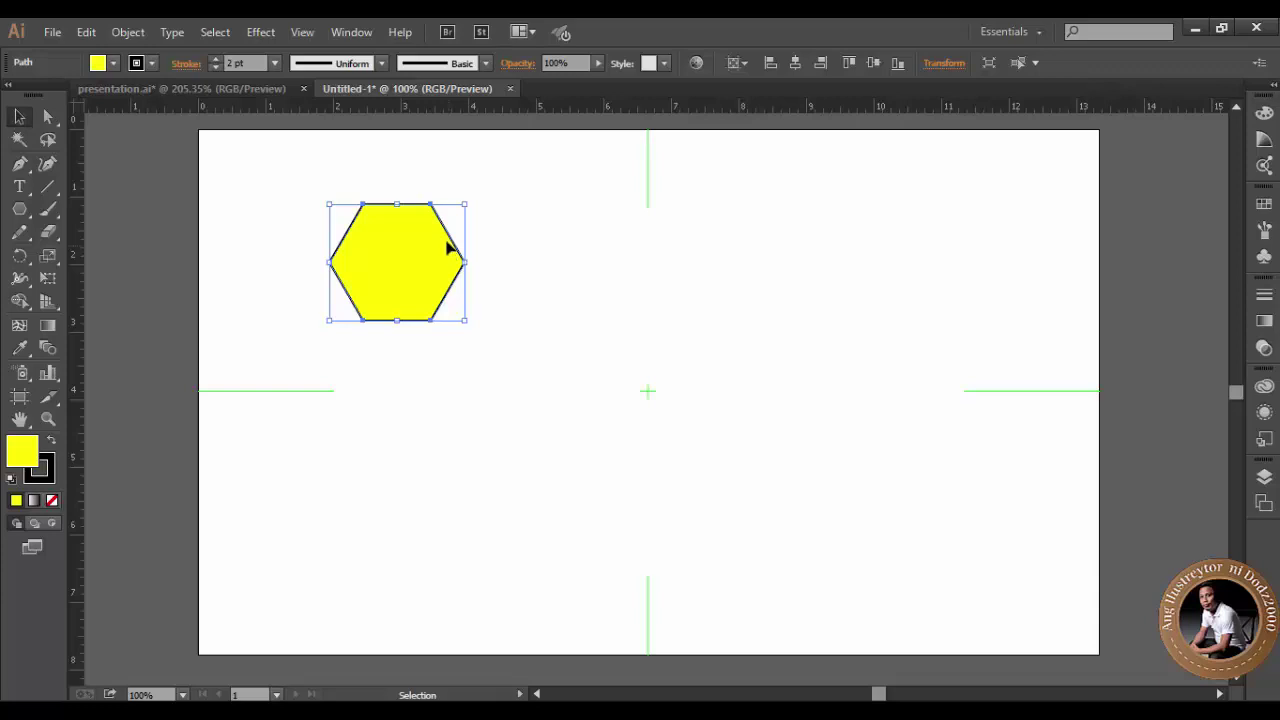
Copy the yellow hexagon and paste a duplicate at the artboard's centre.
left_click(85, 32)
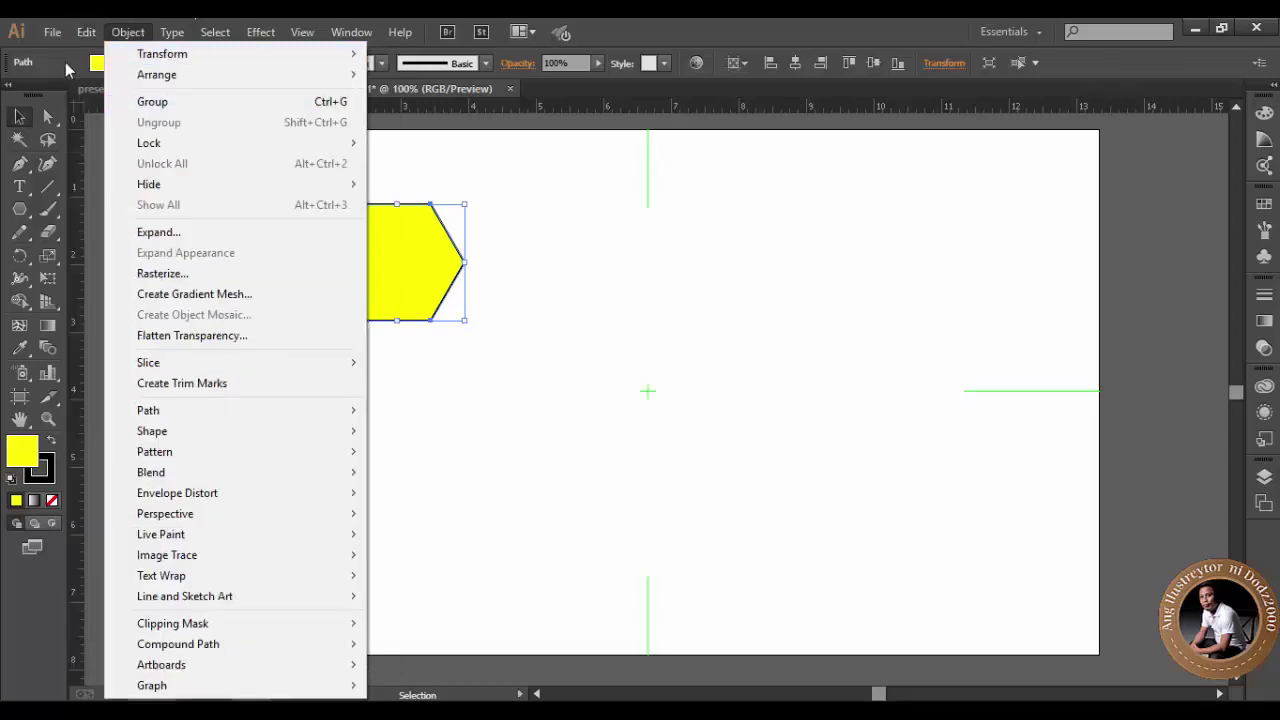
left_click(85, 32)
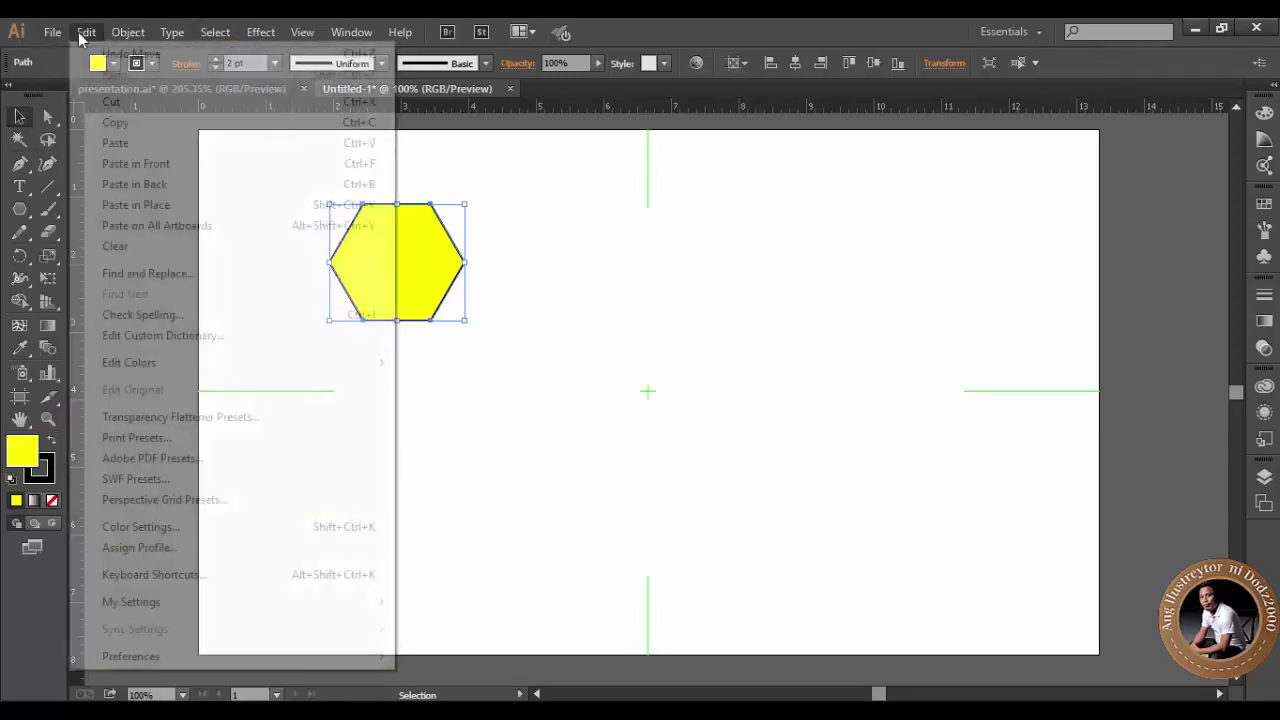
left_click(127, 127)
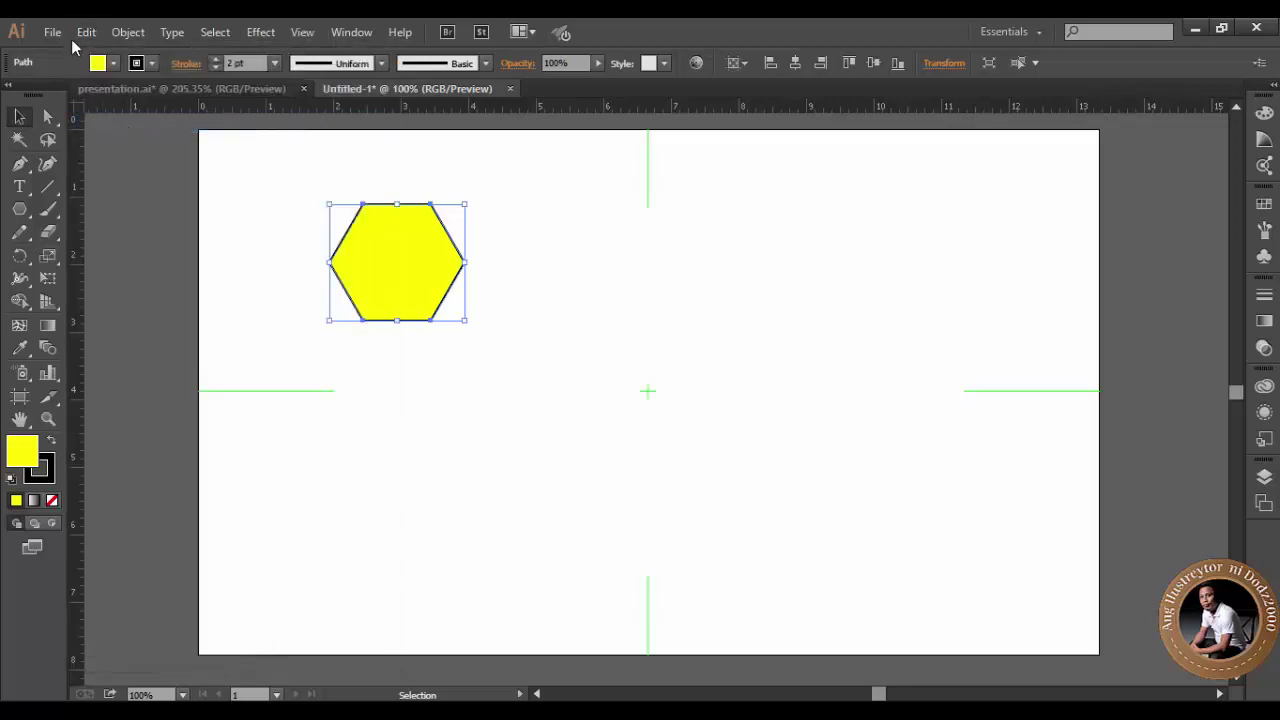
left_click(86, 32)
left_click(115, 143)
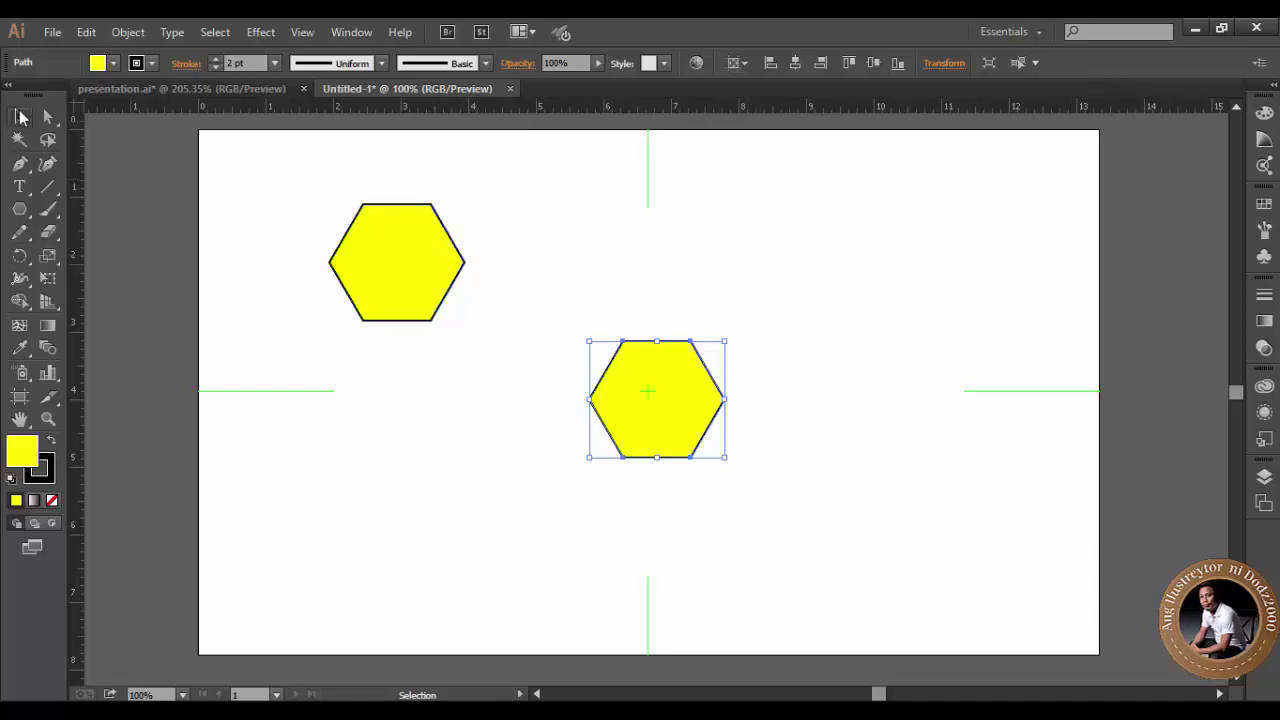
Alt-drag a duplicate of the left hexagon about 2.46 in to its right.
left_click(20, 118)
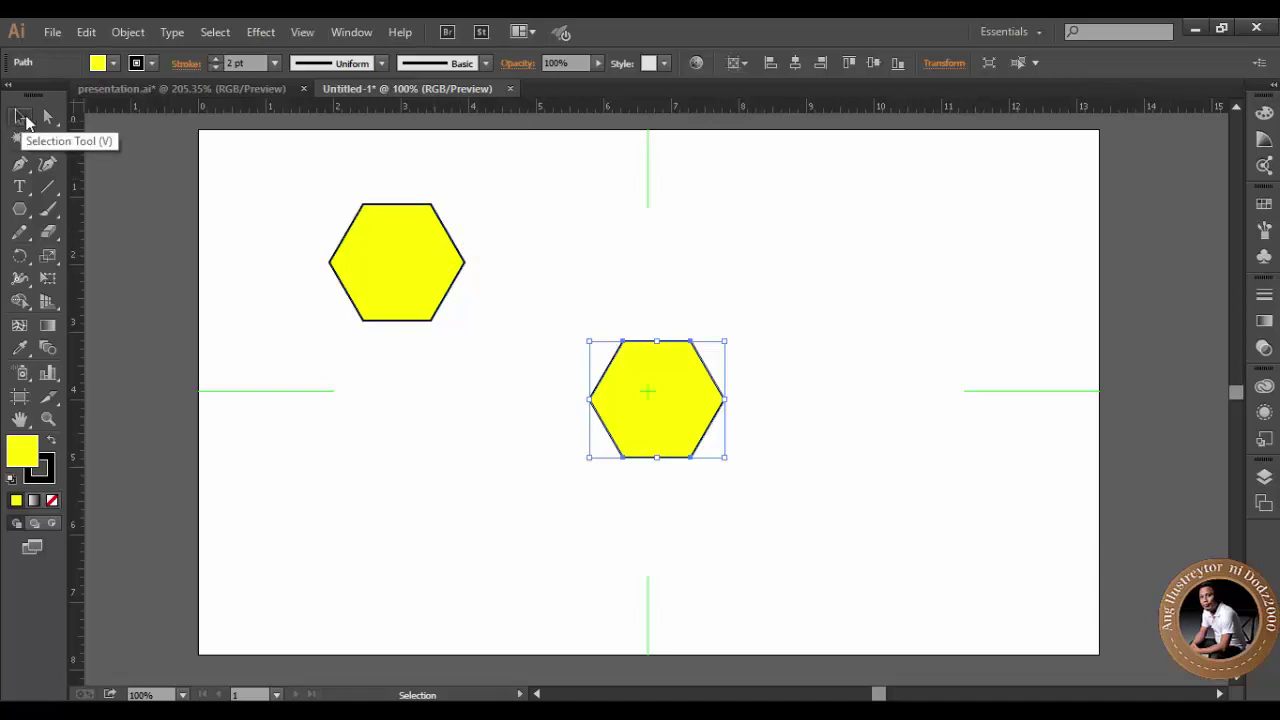
left_click(396, 252)
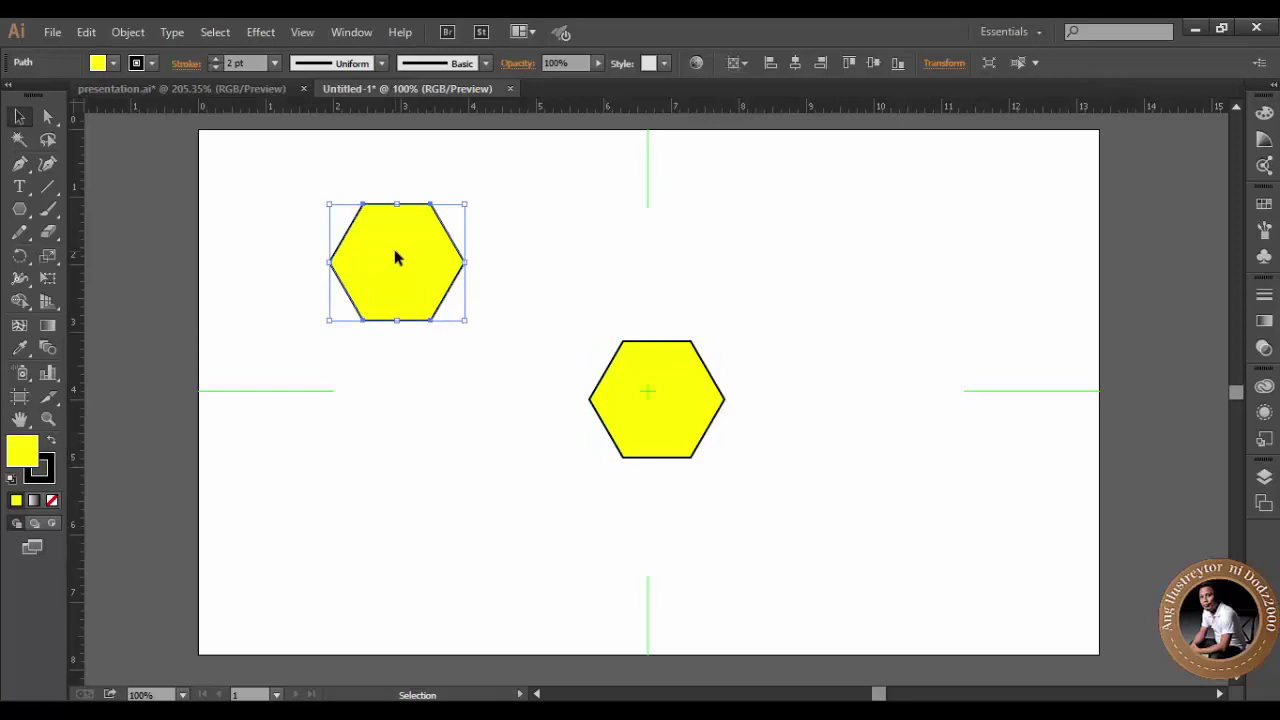
key("alt")
key("alt")
mouse_move(416, 302)
left_mouse_down()
mouse_move(545, 311)
mouse_move(583, 257)
mouse_move(577, 296)
left_mouse_up()
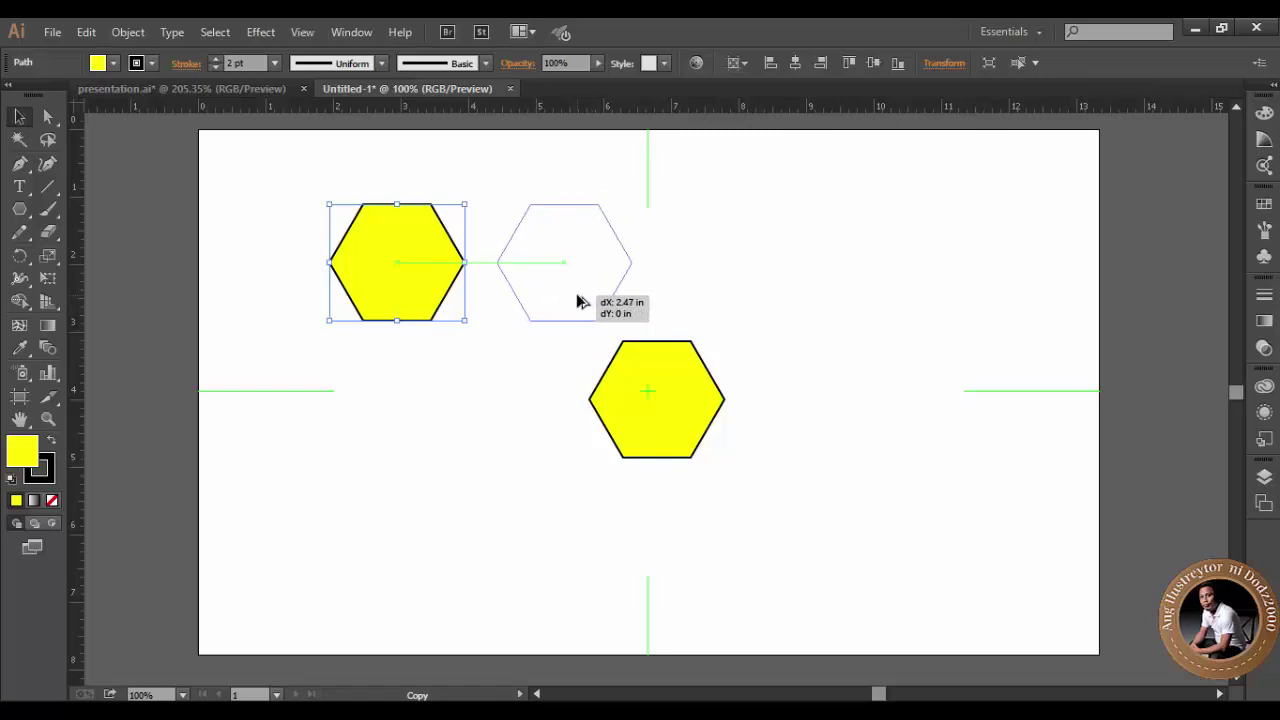
left_click_drag(578, 302, 577, 302)
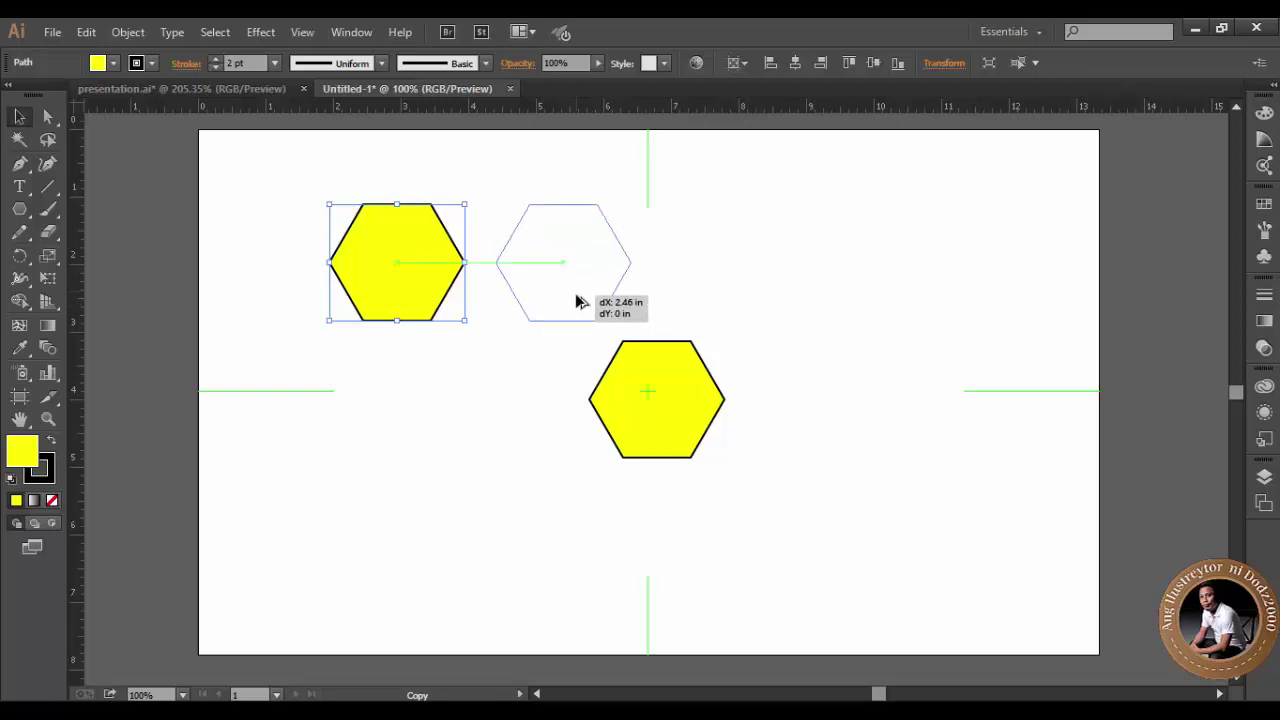
left_click_drag(577, 302, 577, 302)
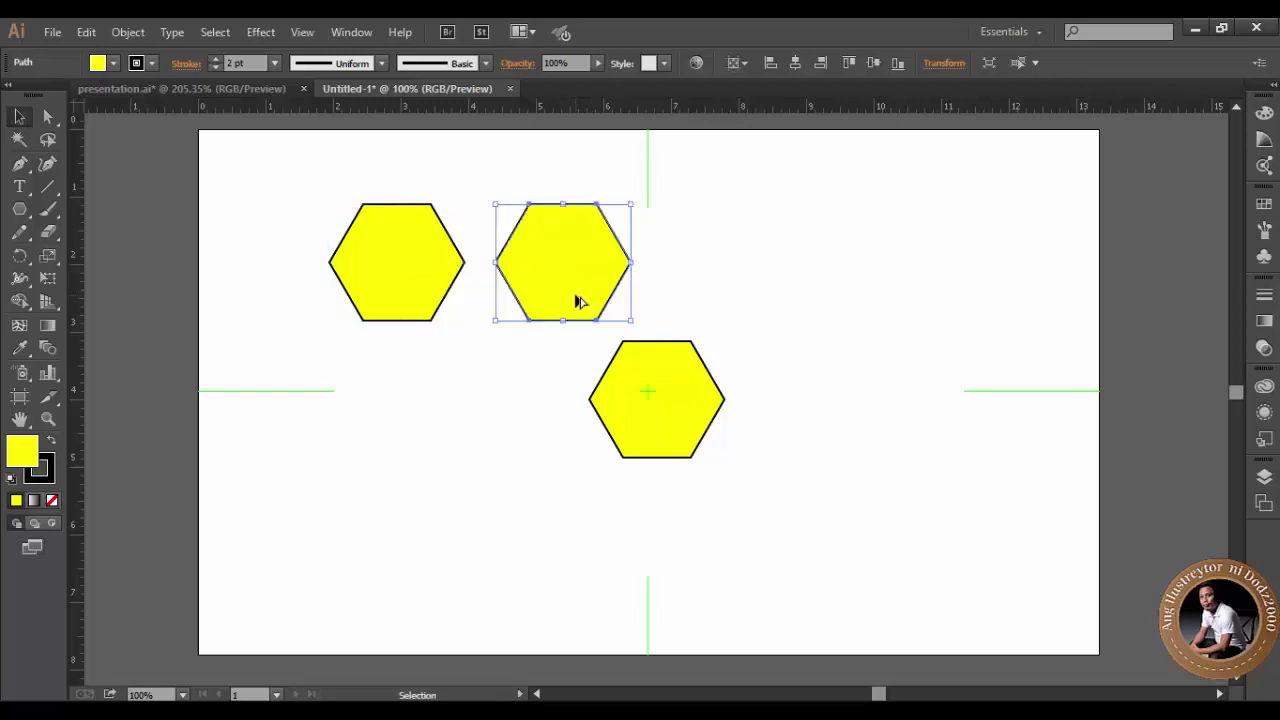
left_click(712, 276)
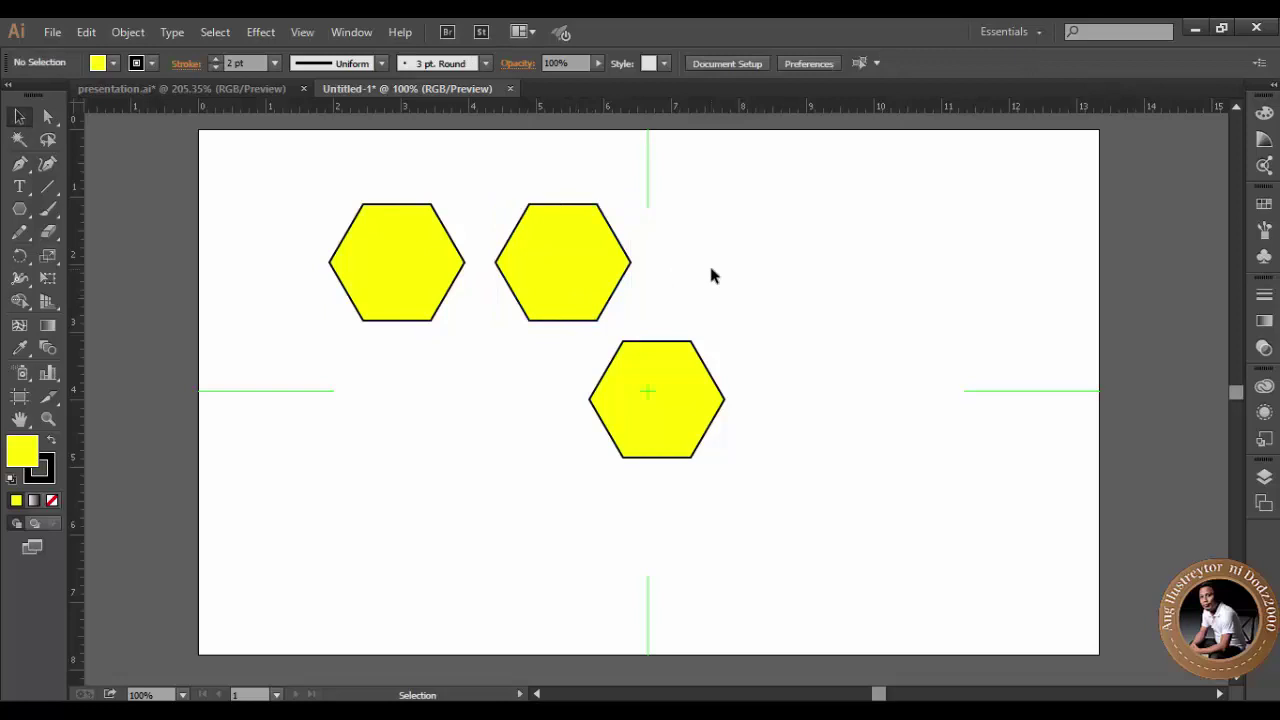
left_click(558, 295)
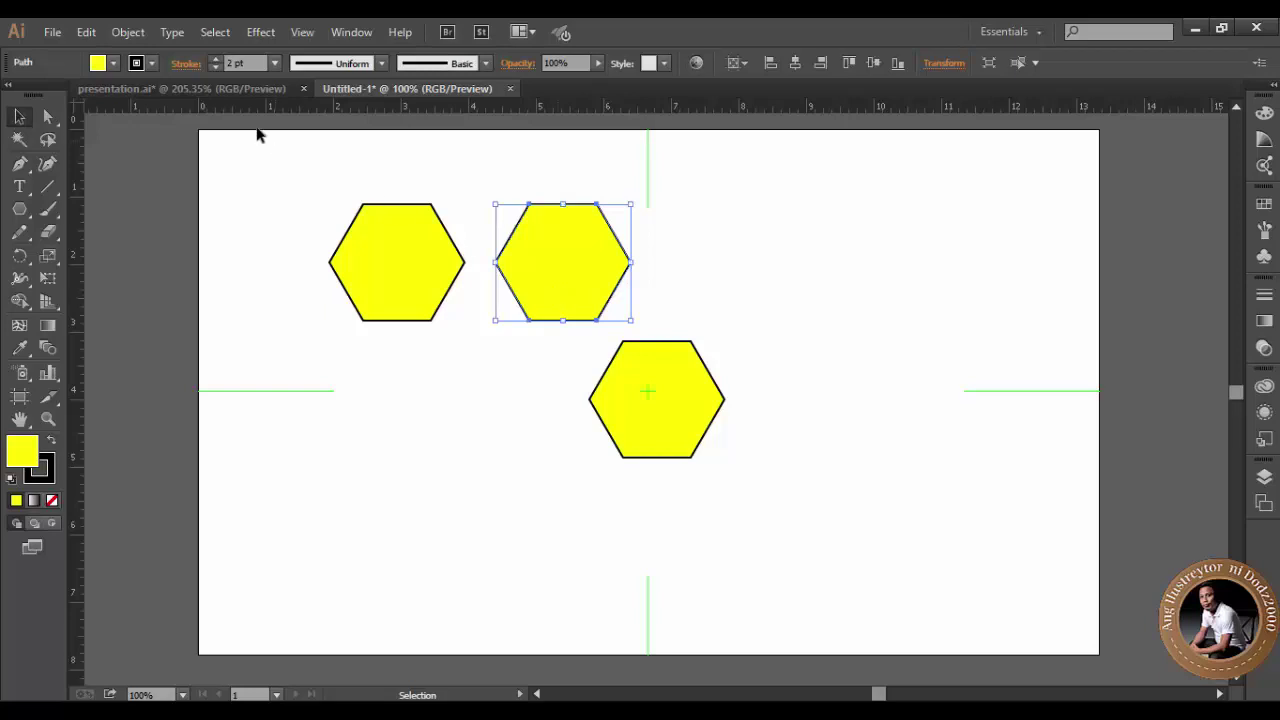
Delete the top-right and centre hexagons, then move the remaining one toward the top-left.
left_click(88, 33)
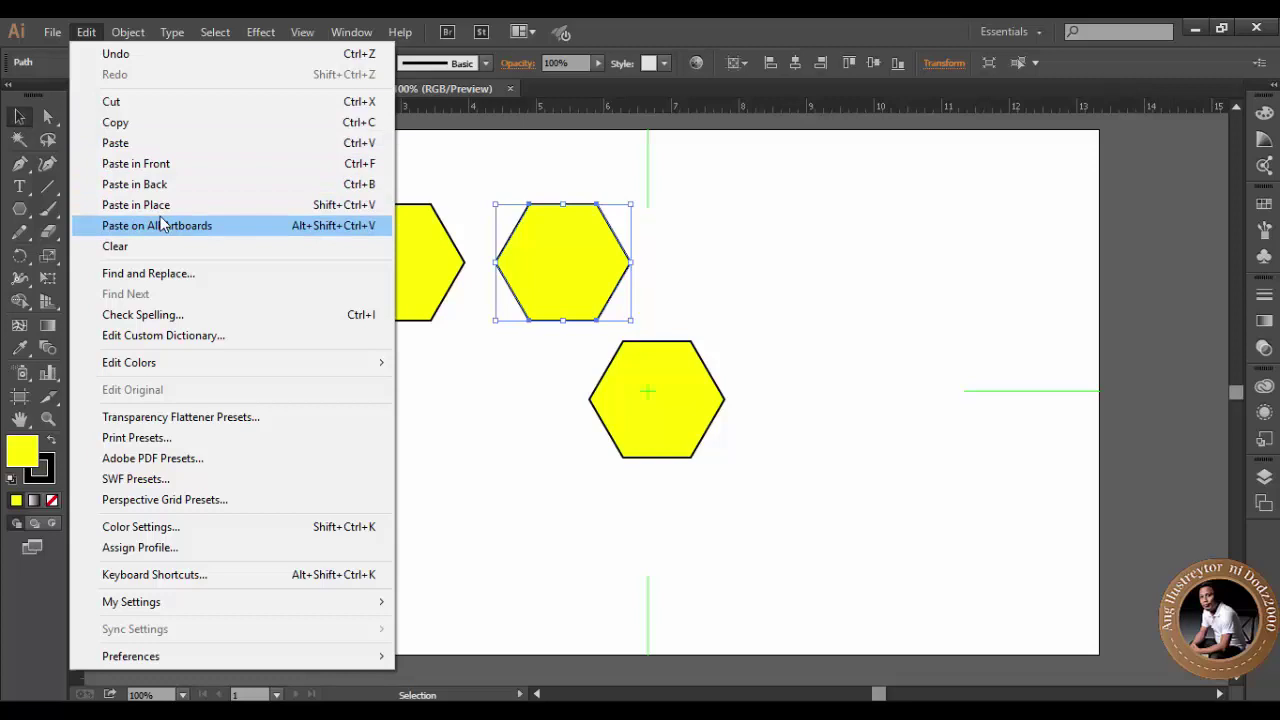
left_click(679, 232)
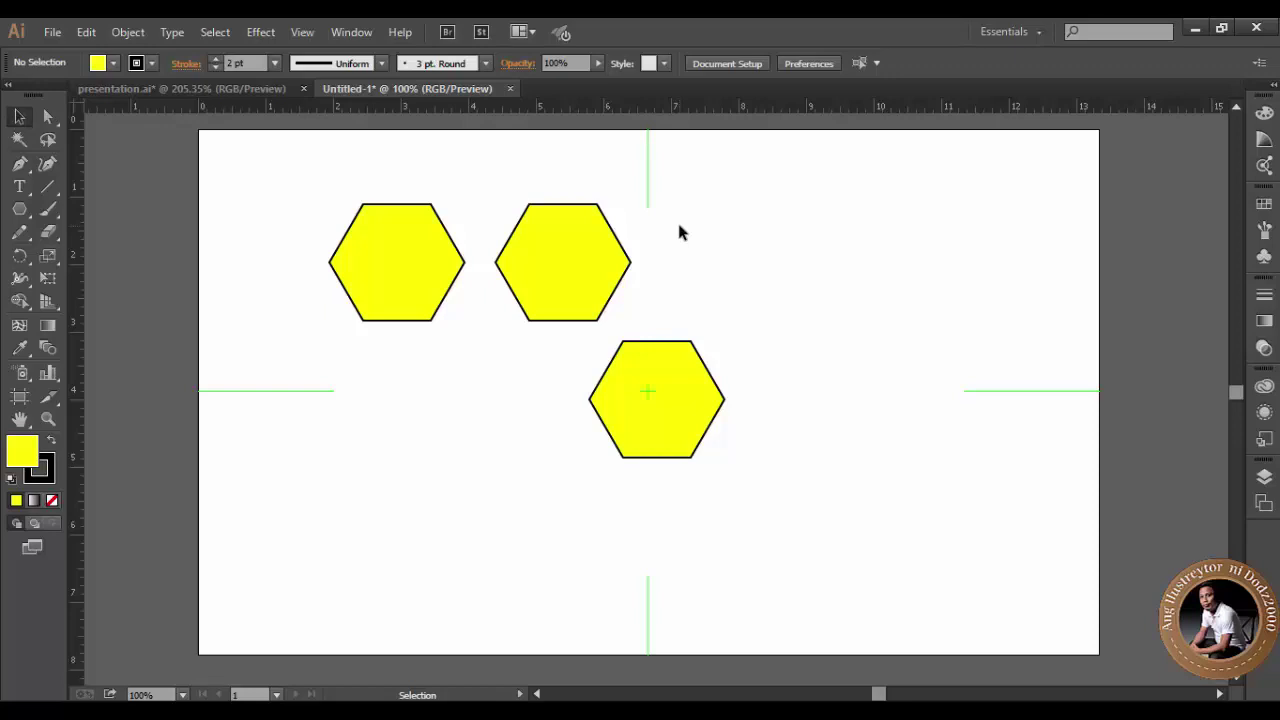
left_click_drag(680, 236, 537, 428)
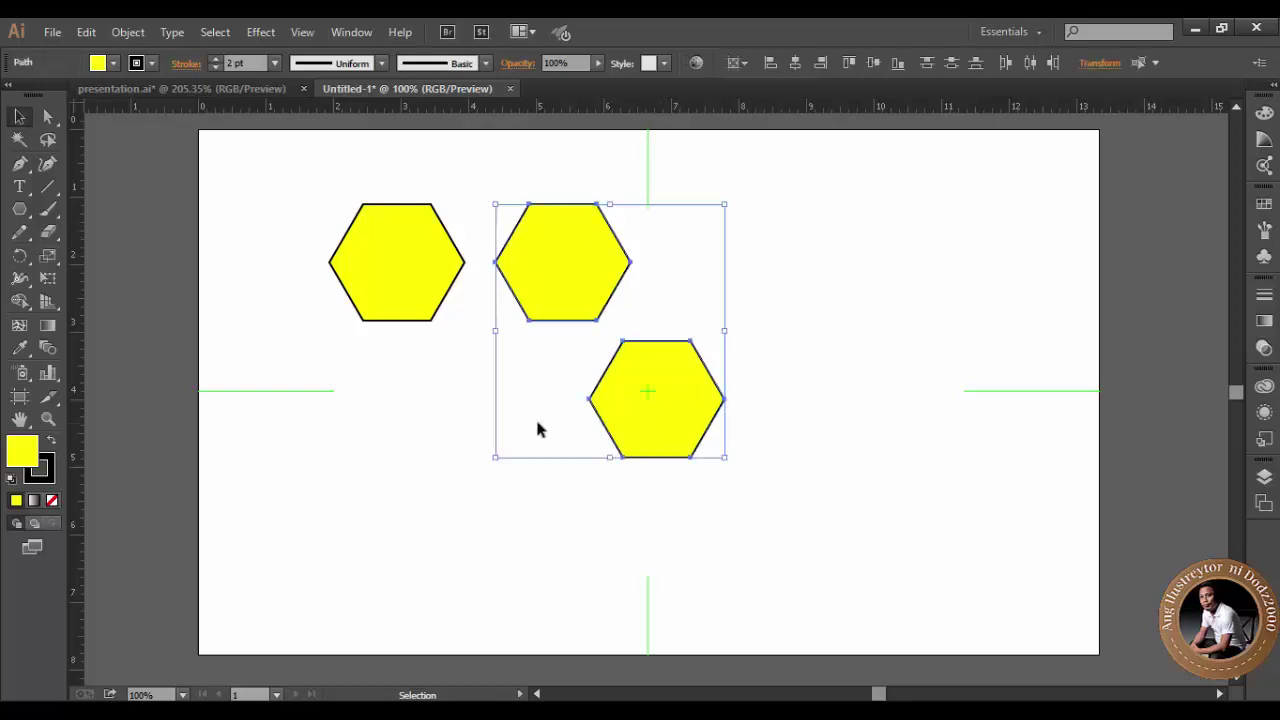
key("Delete")
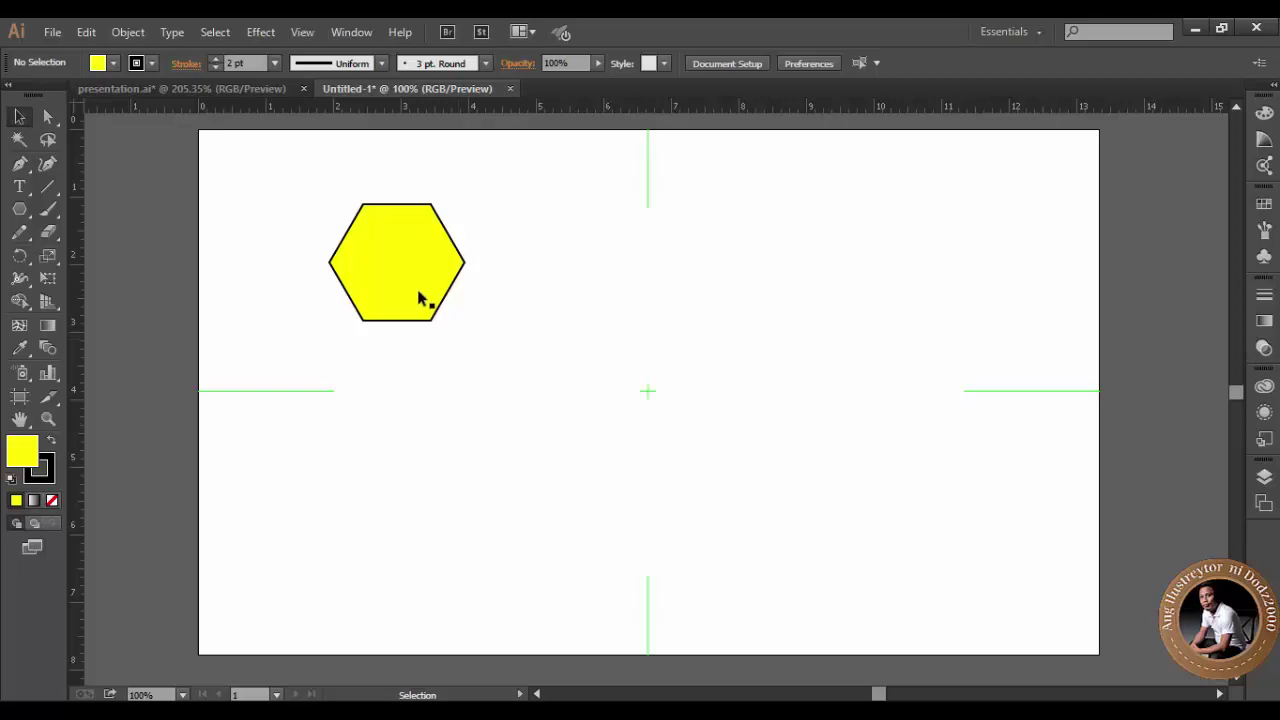
left_click_drag(381, 290, 322, 275)
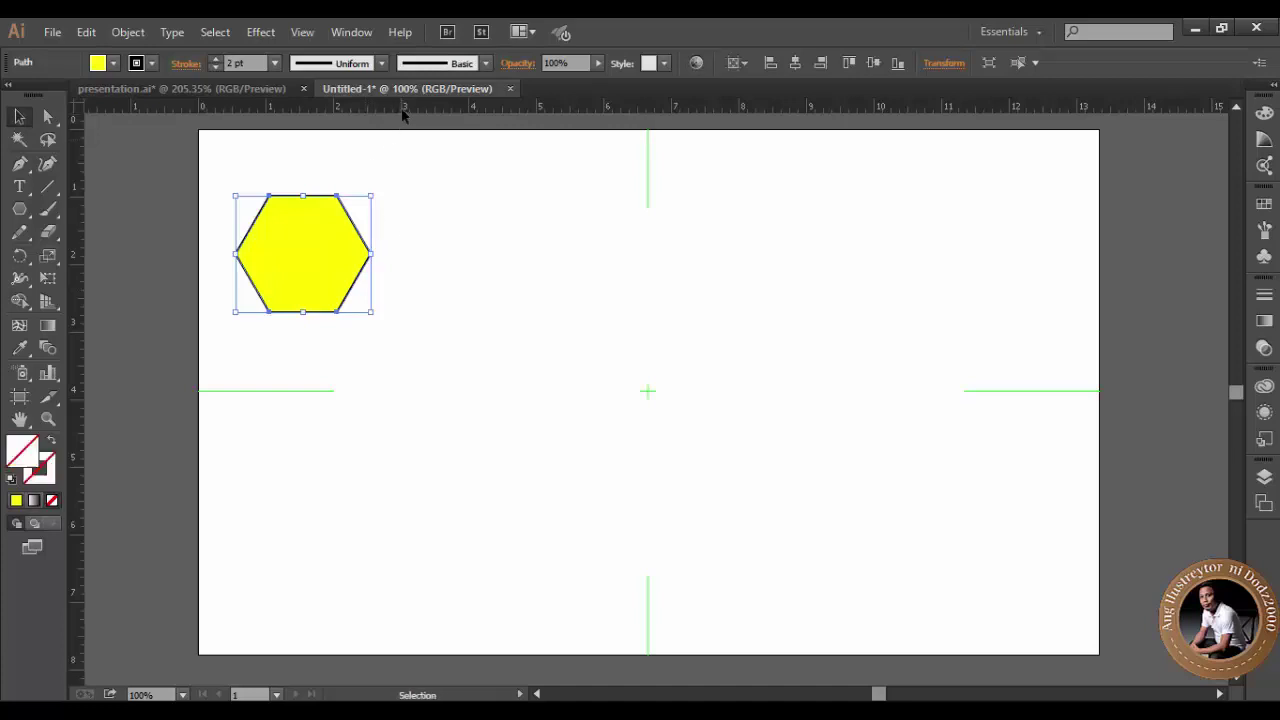
Add two vertical guides from the left ruler, snapping the hexagon's right edge to the first.
left_click_drag(400, 108, 404, 126)
left_click_drag(336, 258, 368, 252)
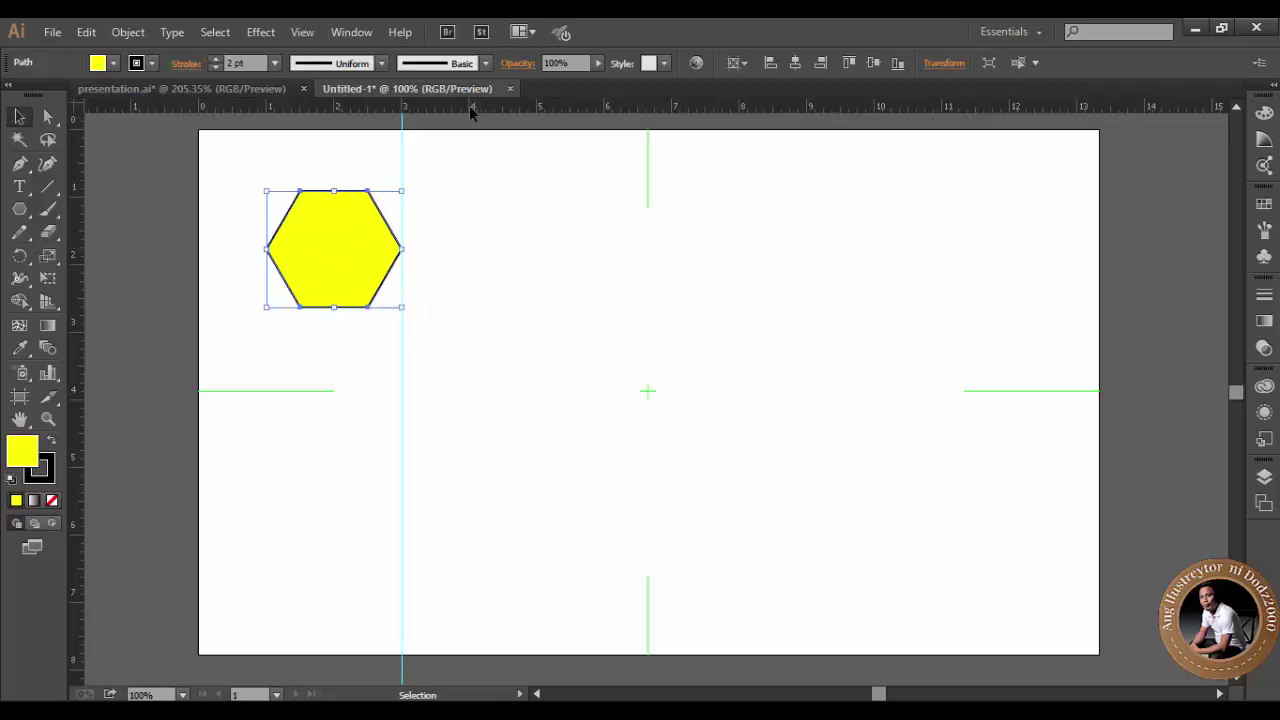
left_click_drag(469, 105, 470, 122)
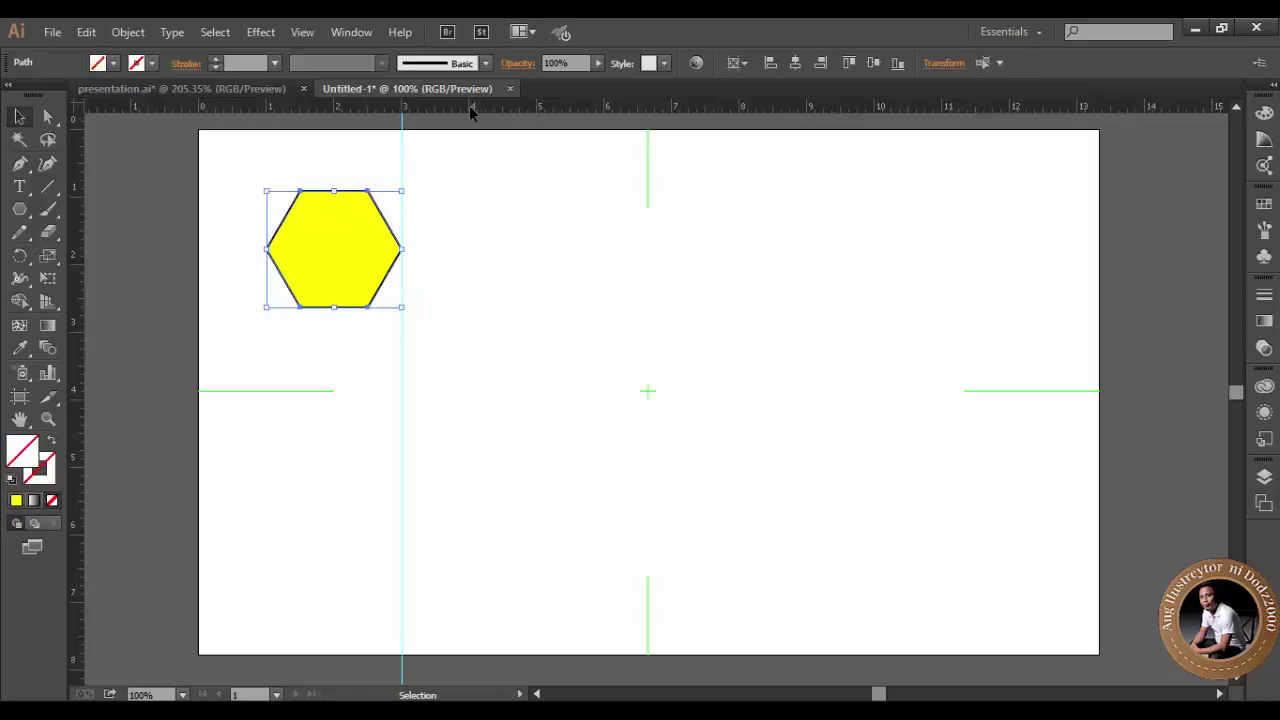
left_click(328, 279)
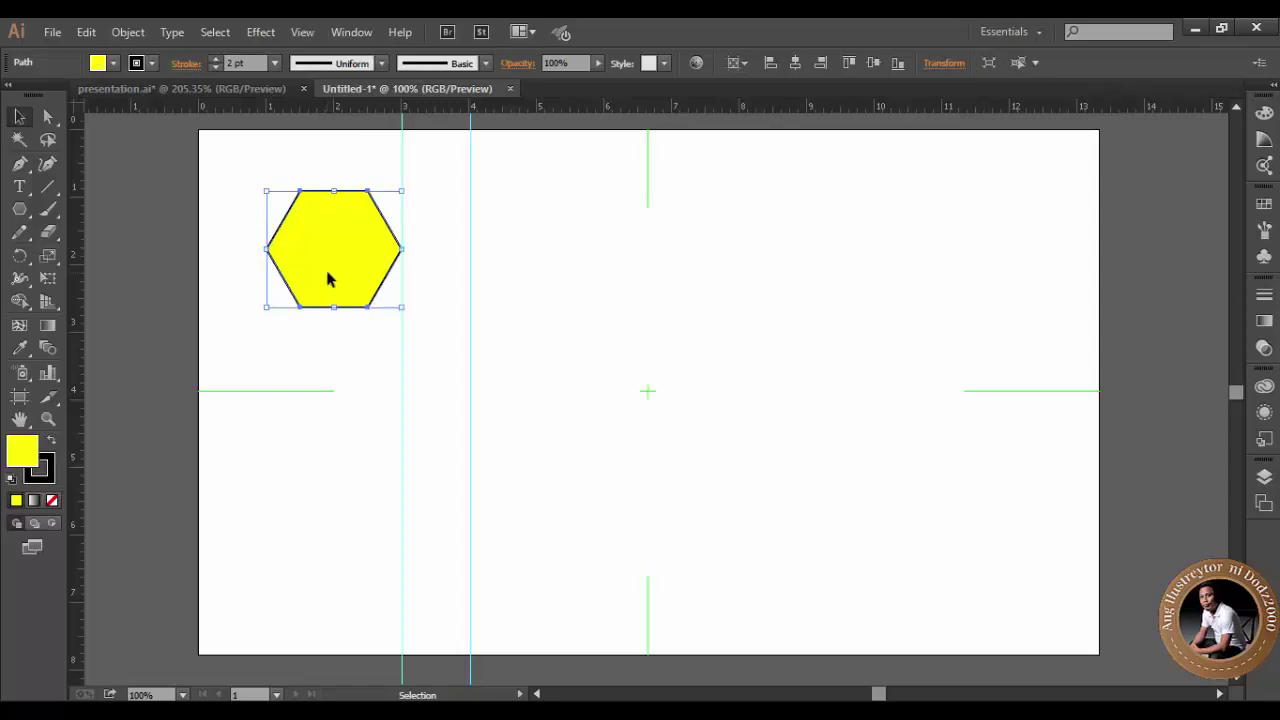
mouse_move(328, 279)
left_mouse_down()
mouse_move(534, 276)
mouse_move(325, 281)
left_mouse_up()
Alt-drag a hexagon copy to the second guide, then repeat with Ctrl+D for four in a row.
left_click_drag(325, 281, 528, 280)
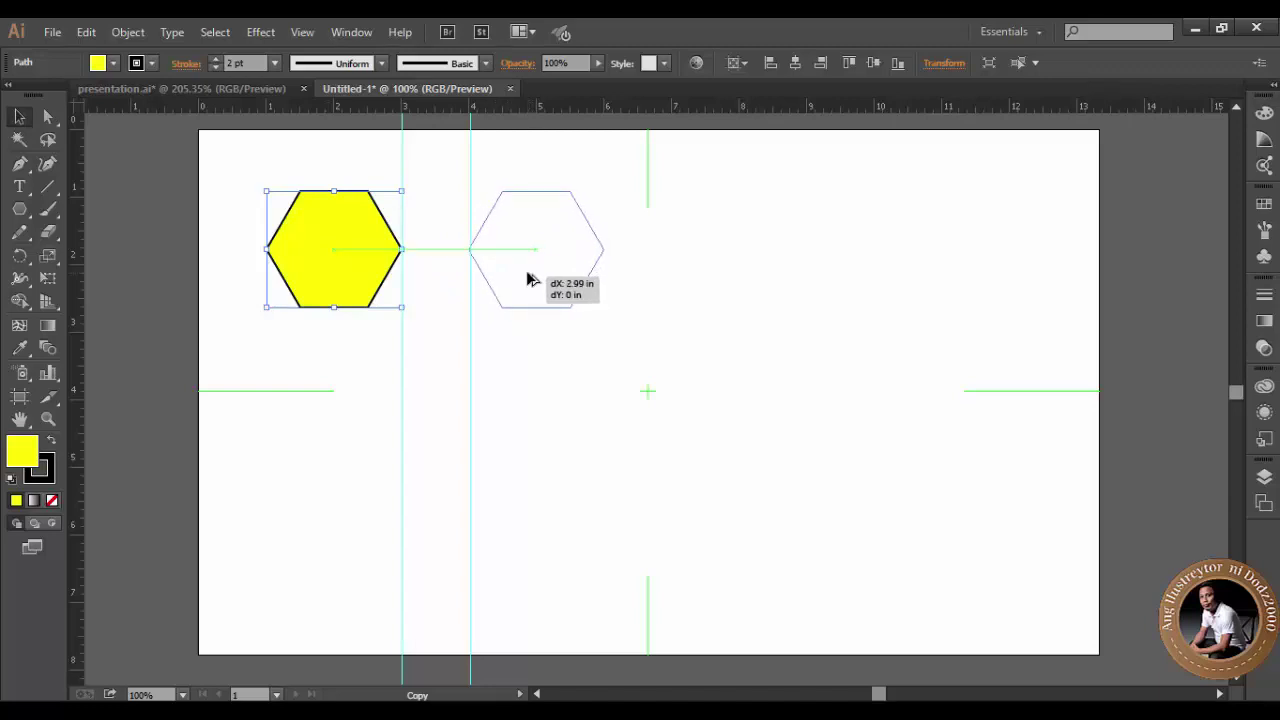
left_click_drag(528, 280, 530, 279)
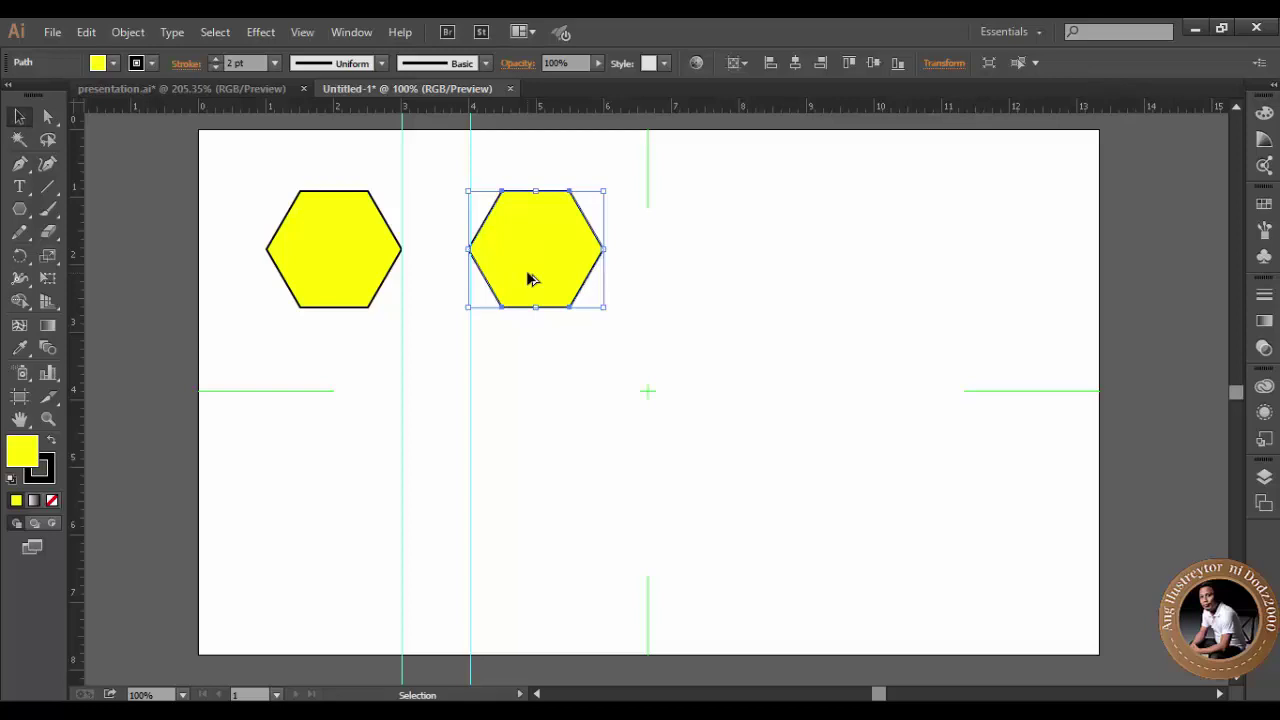
key("a")
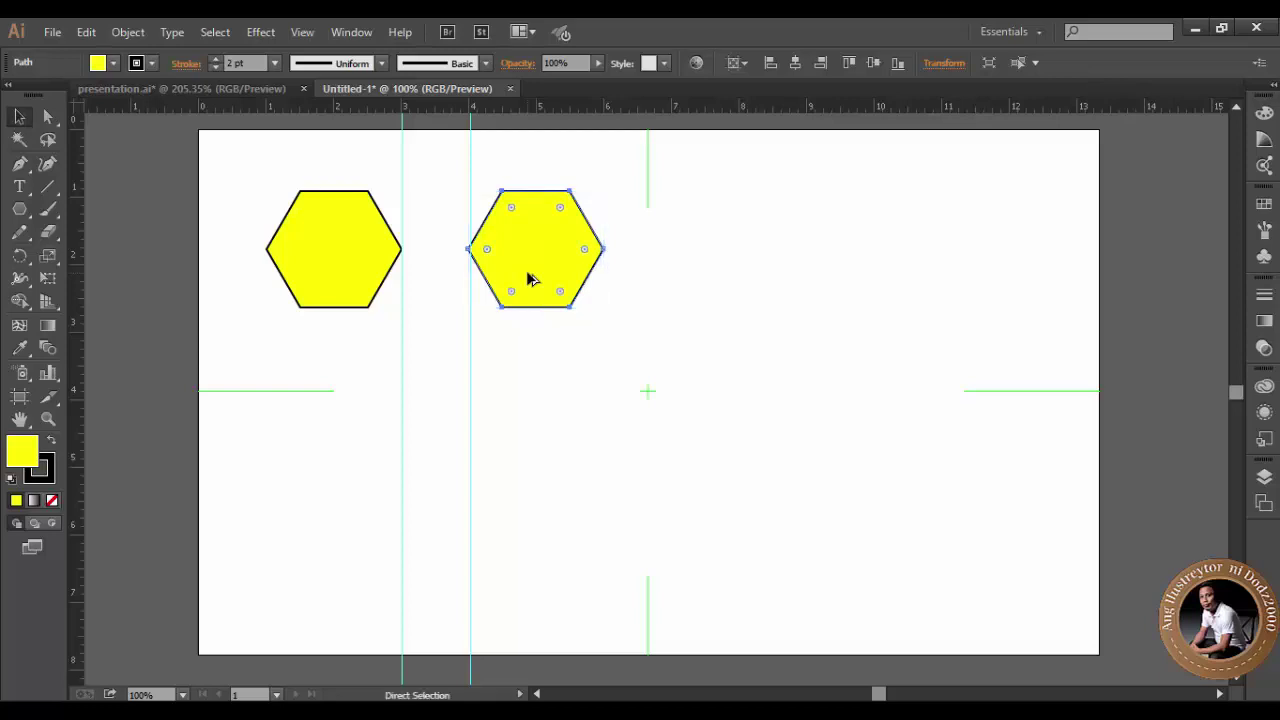
key("ctrl+d")
key("ctrl+d")
key("v")
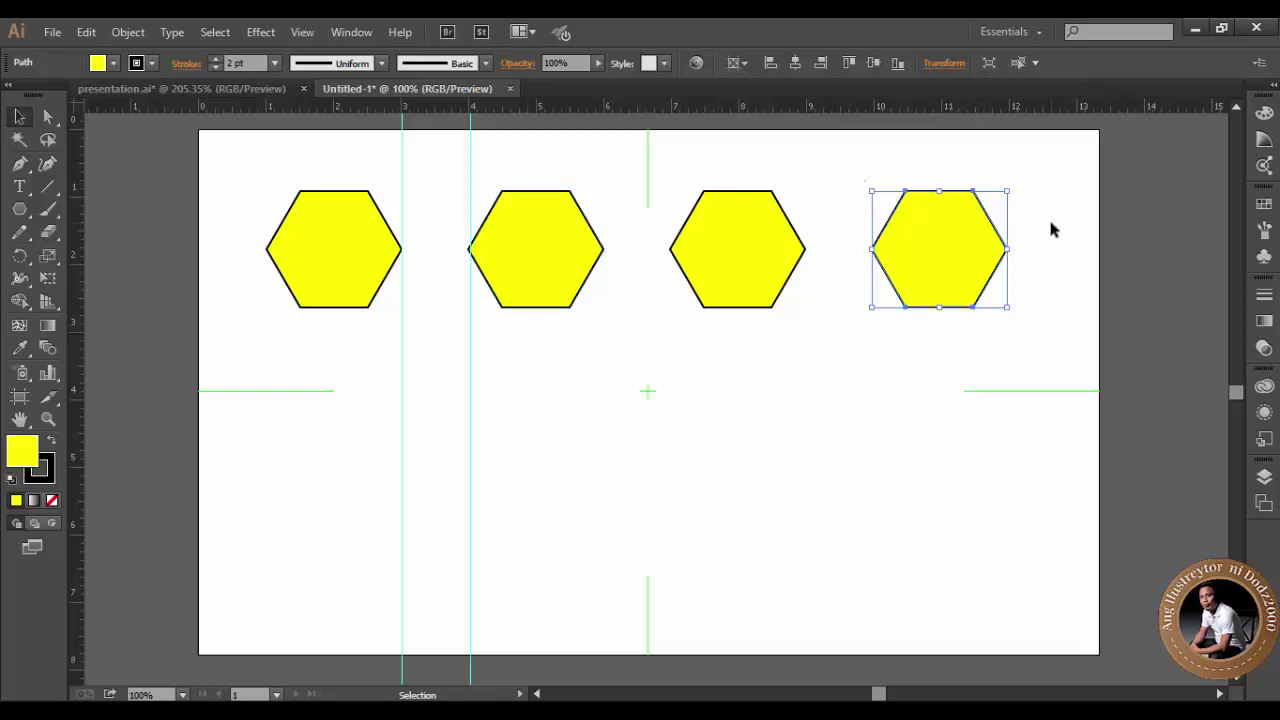
left_click_drag(1050, 223, 263, 295)
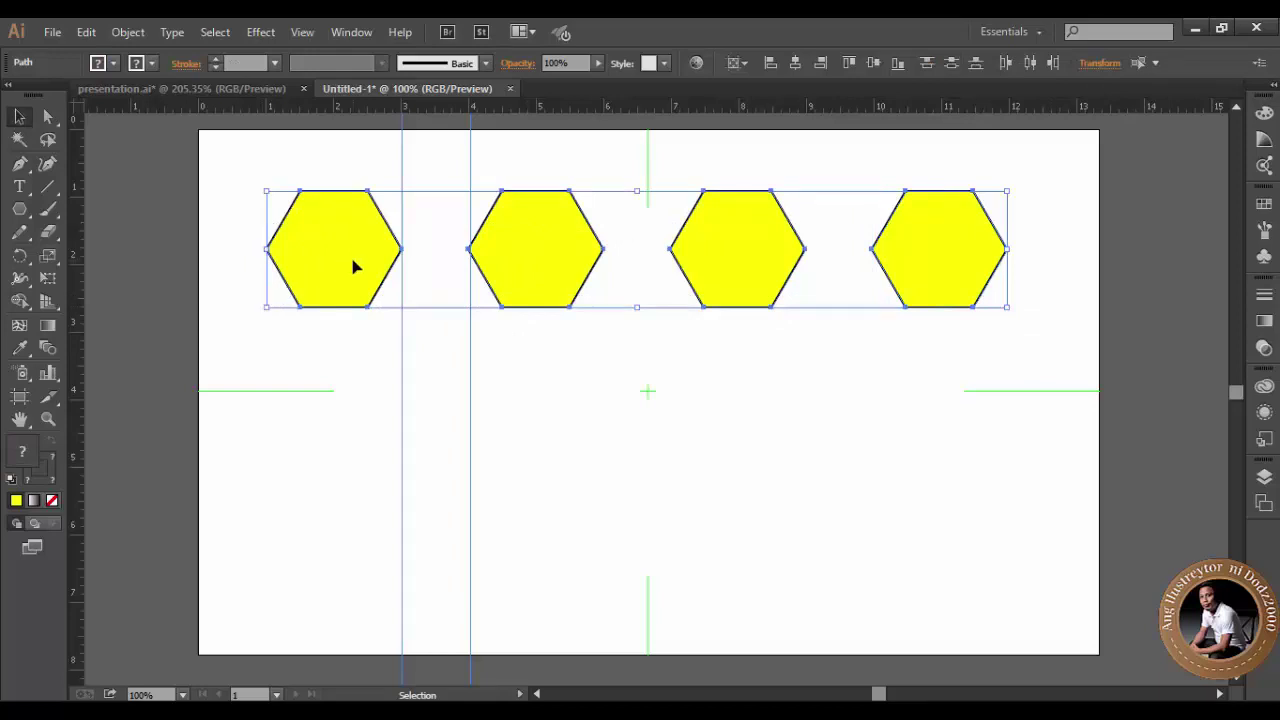
Alt-drag the row down for a second row, then Ctrl+D for a third, forming a 3-by-4 grid.
left_click_drag(353, 266, 350, 413)
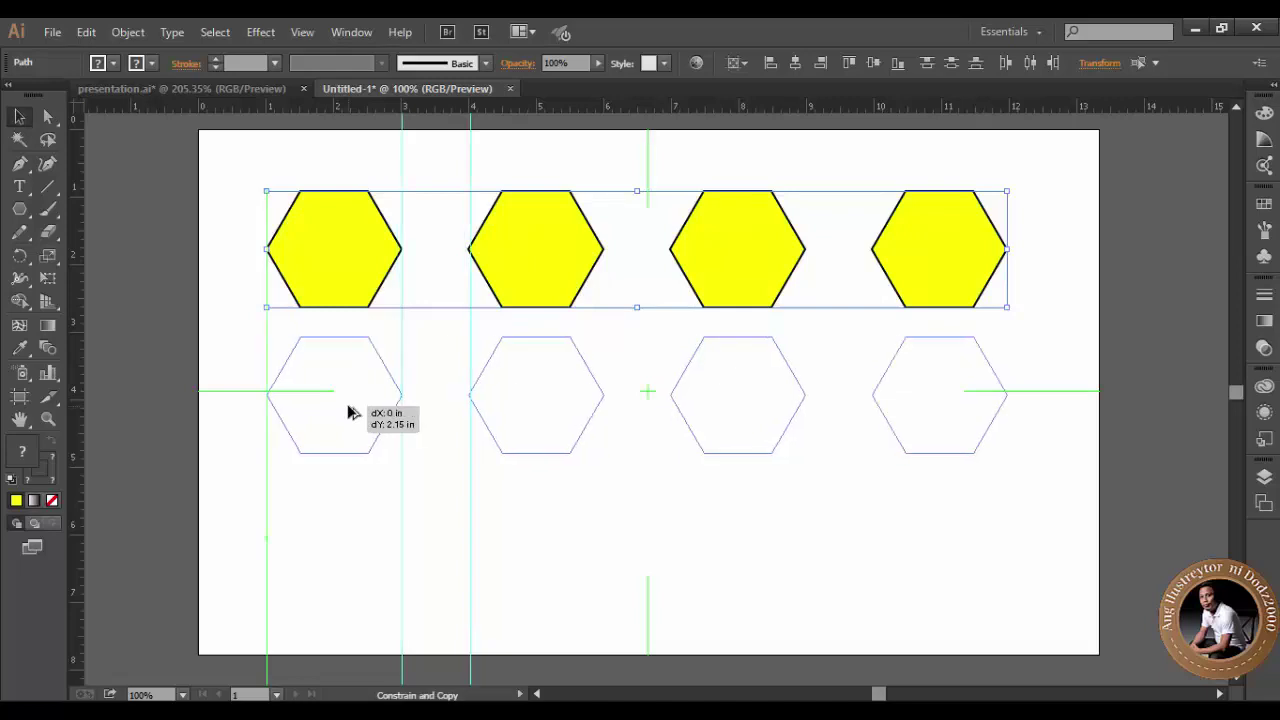
left_click_drag(350, 413, 350, 413)
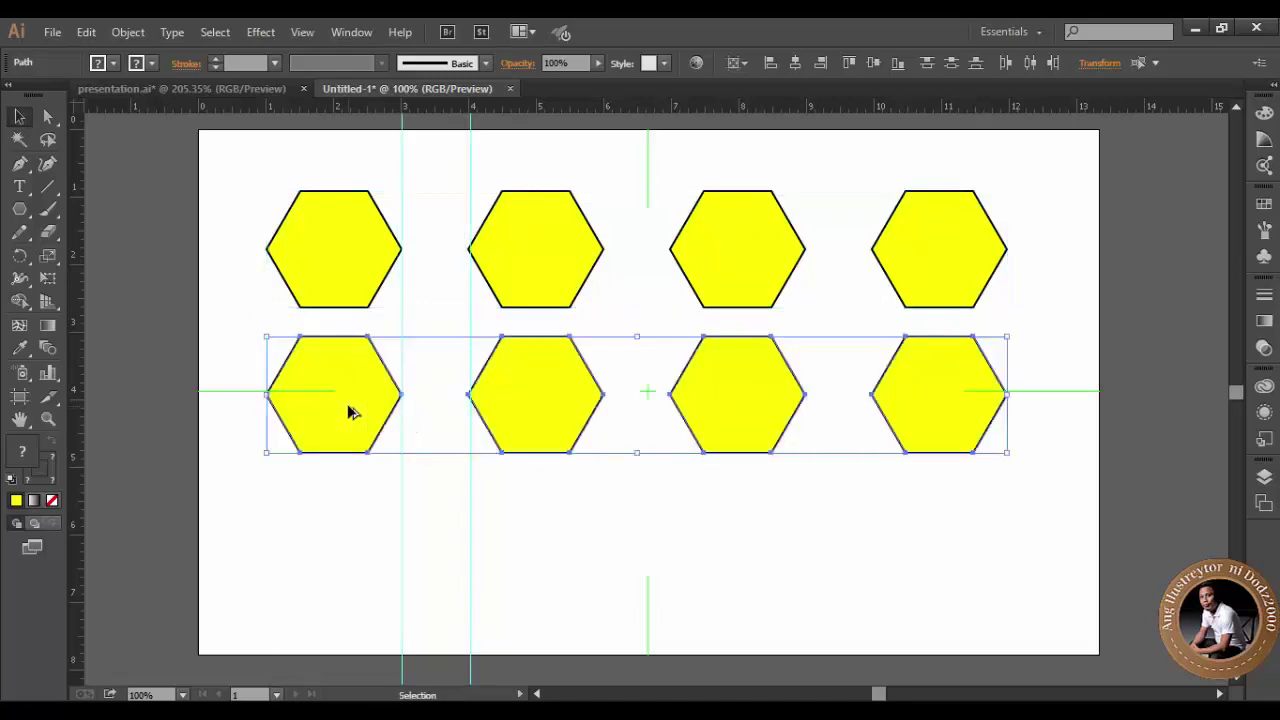
key("a")
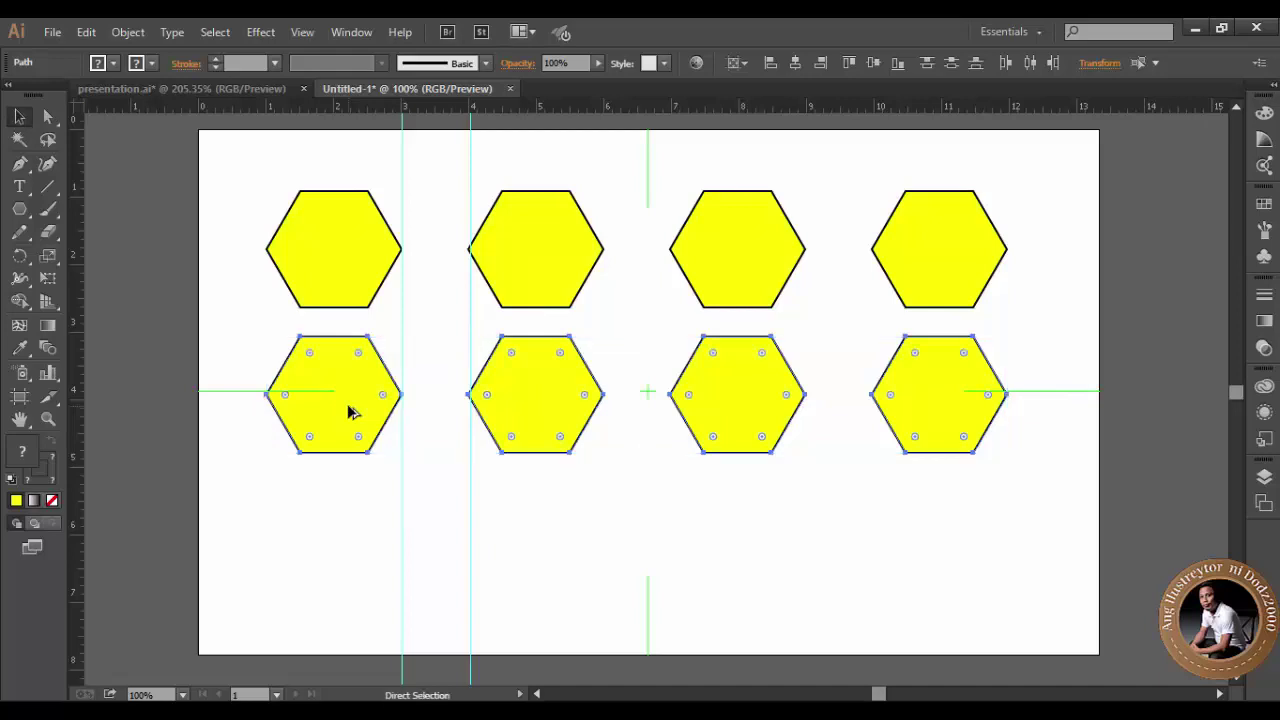
key("v")
key("ctrl+d")
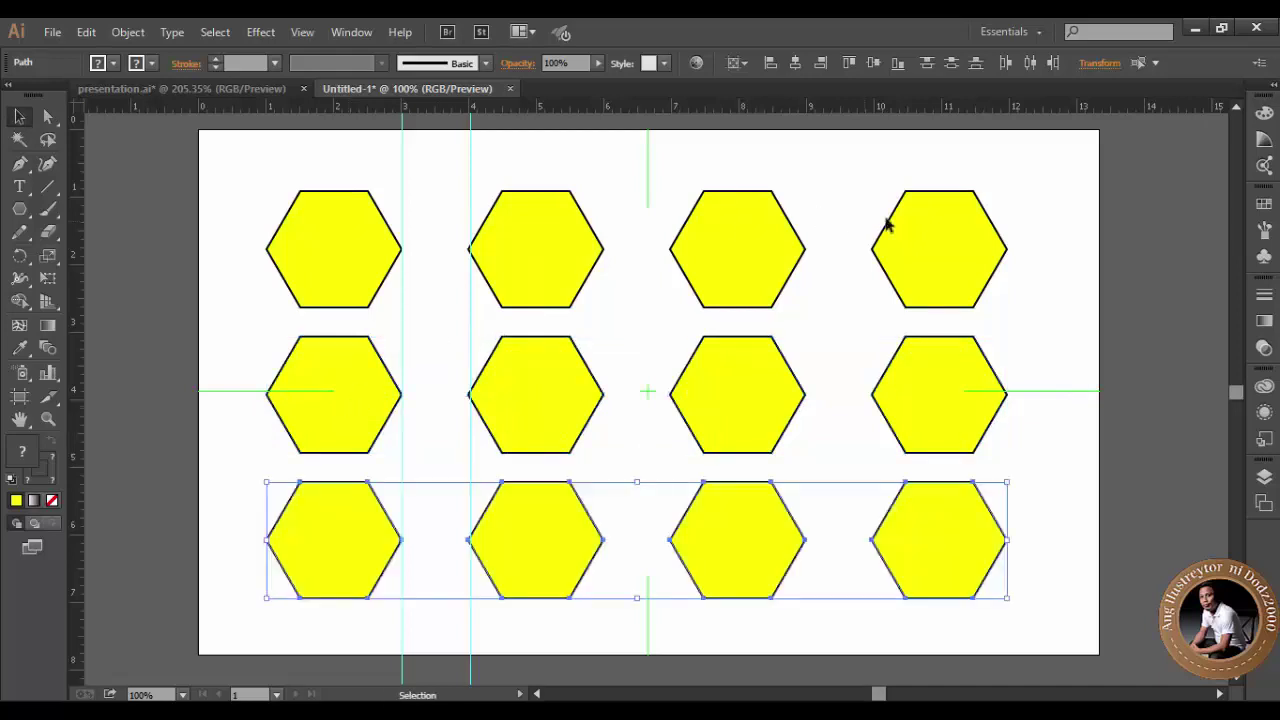
left_click(1139, 229)
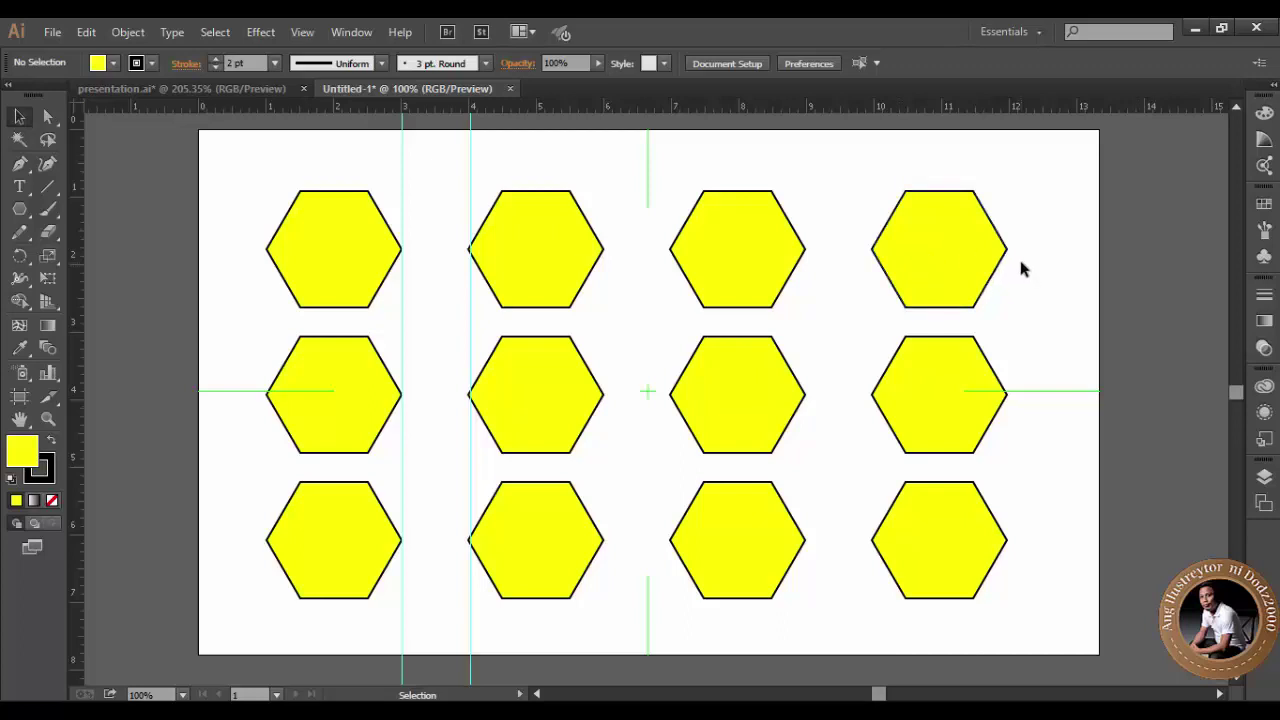
Nudge the whole grid slightly right and up, then delete the right three columns.
left_click_drag(1020, 268, 302, 562)
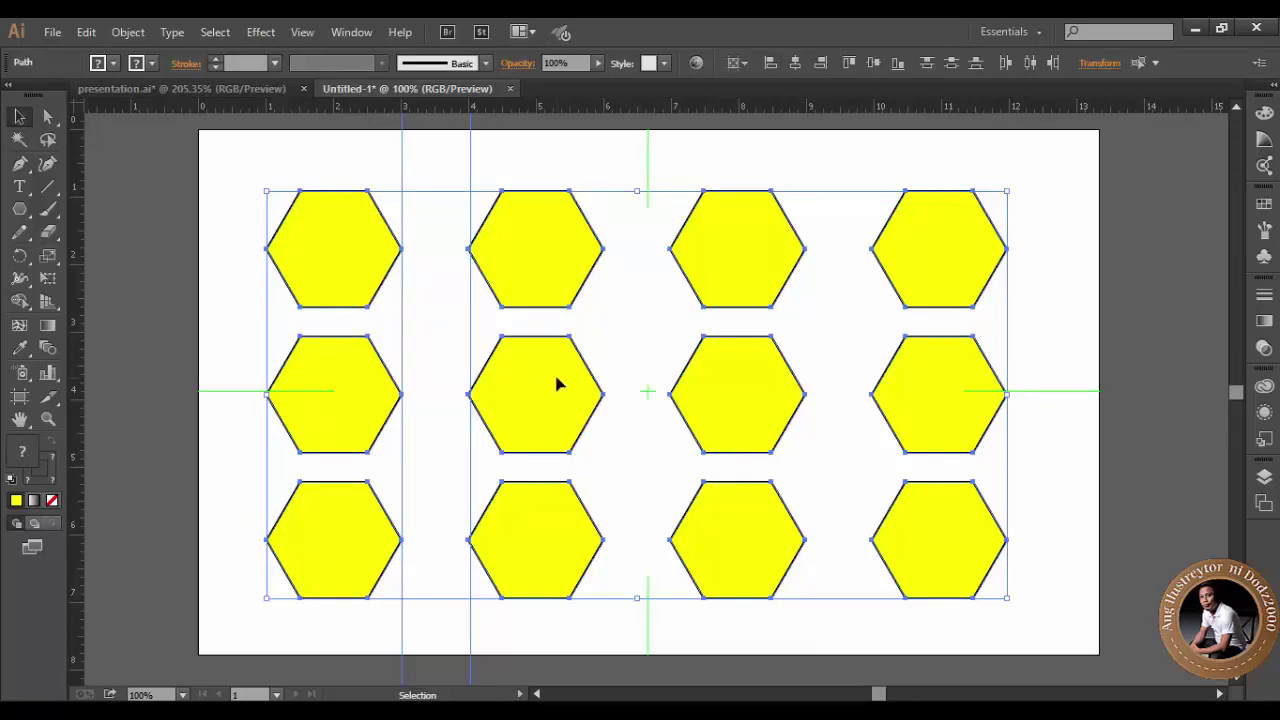
left_click_drag(558, 384, 583, 366)
left_click(583, 366)
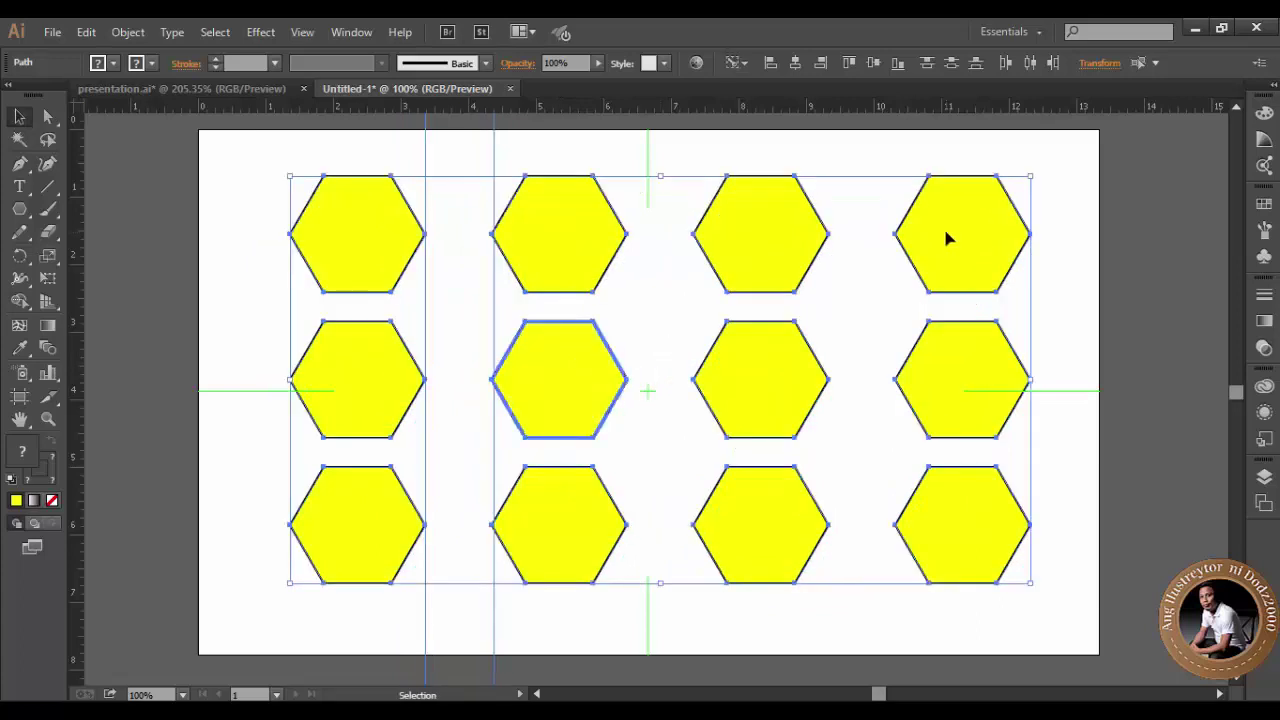
left_click_drag(1100, 205, 503, 558)
key("Delete")
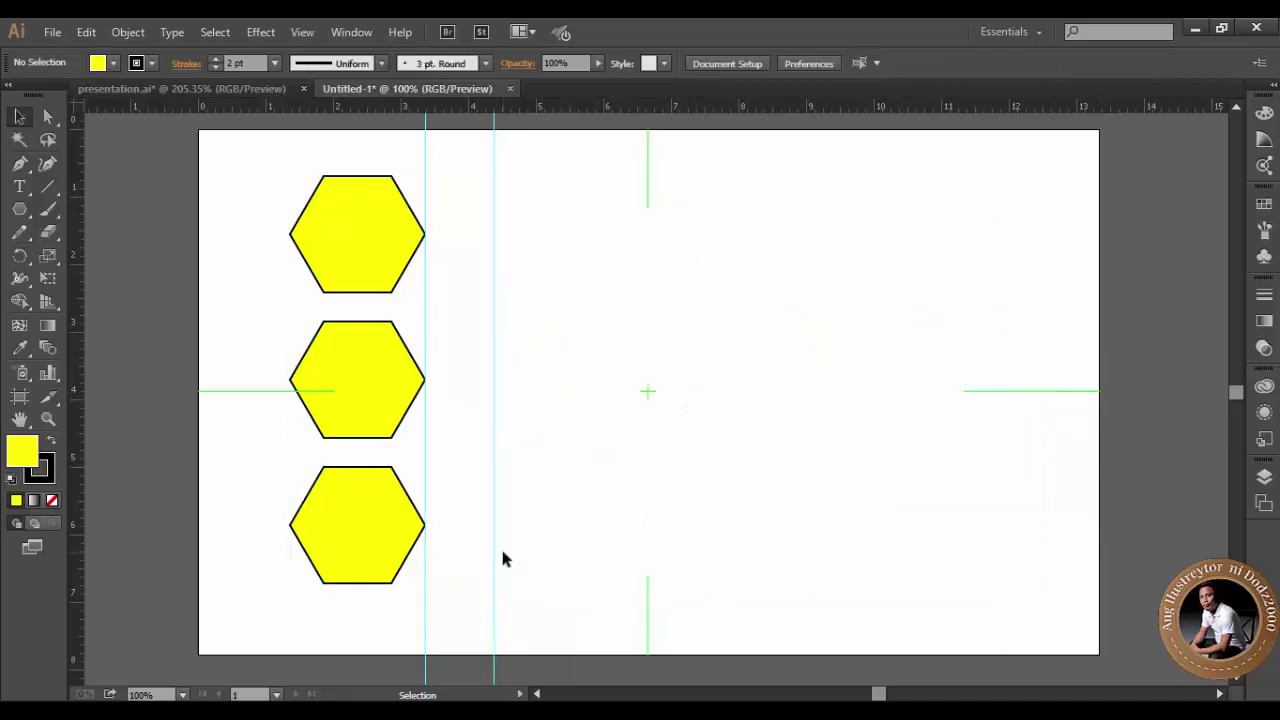
Move the middle-left hexagon to the centre of the artboard.
left_click(346, 434)
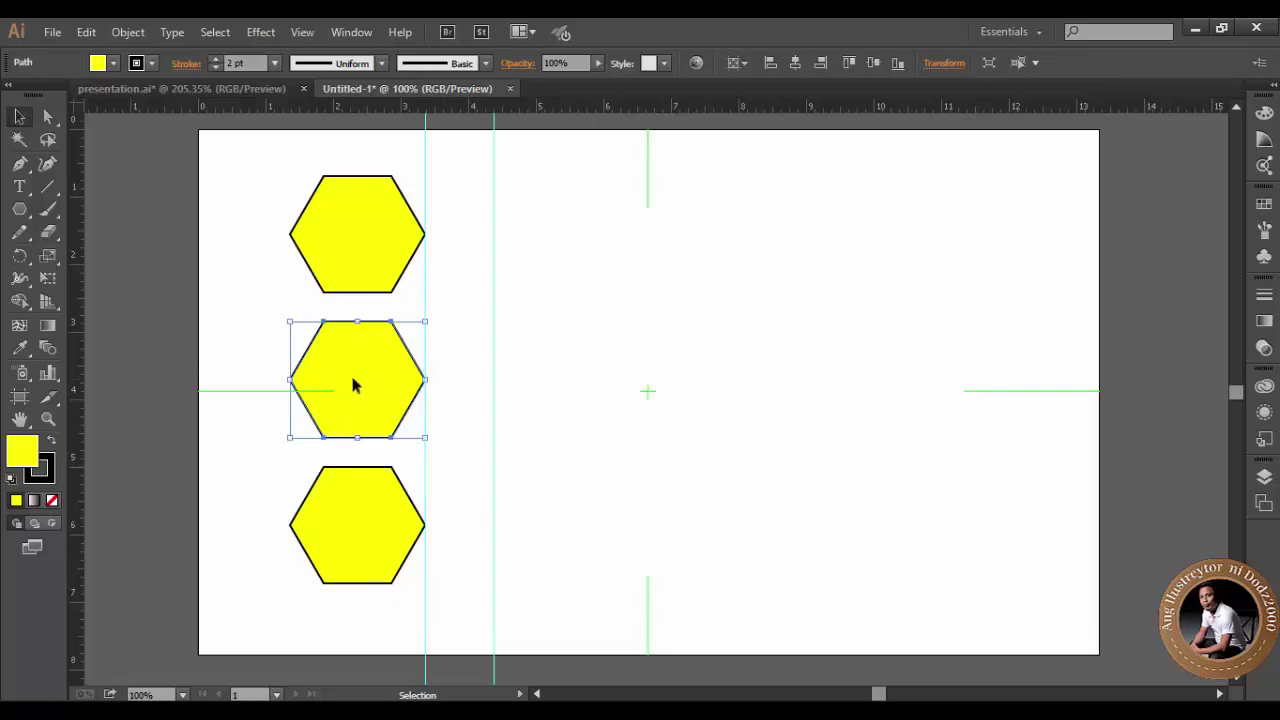
mouse_move(353, 386)
left_mouse_down()
mouse_move(629, 370)
mouse_move(646, 396)
left_mouse_up()
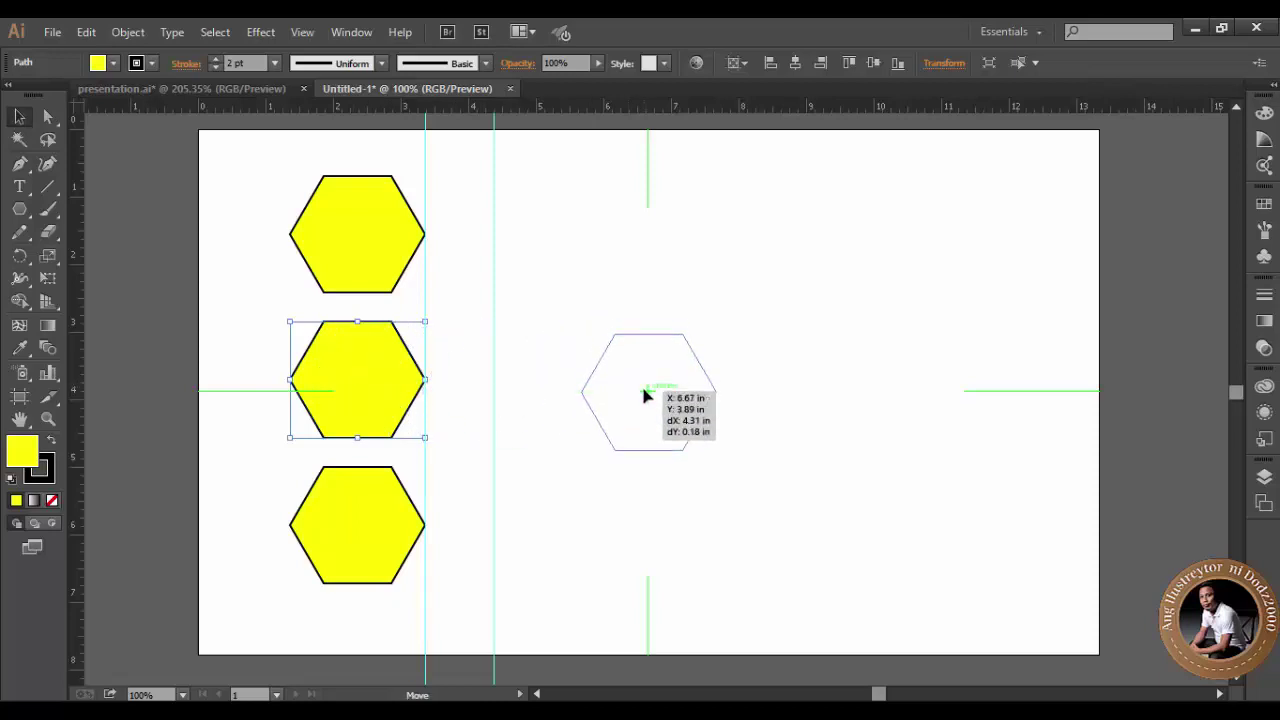
left_click_drag(645, 396, 645, 396)
left_click(824, 261)
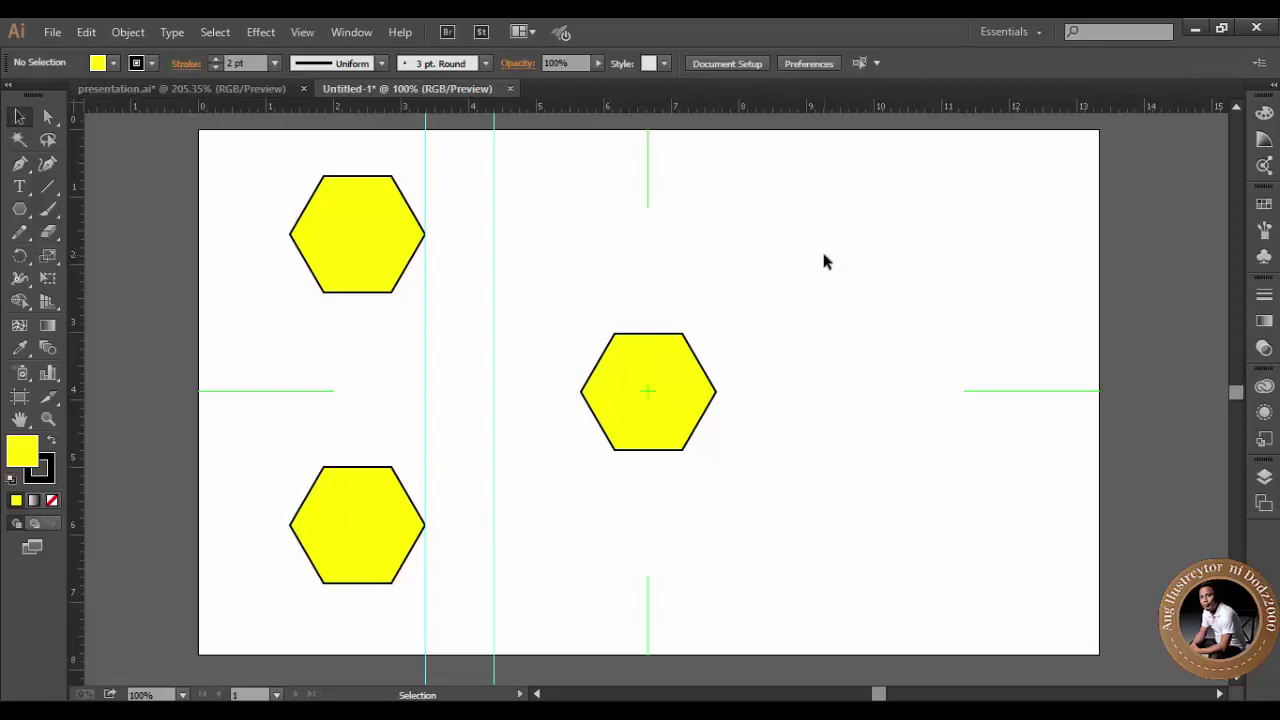
Clear every guide from the artboard with View > Guides > Clear Guides.
left_click(346, 31)
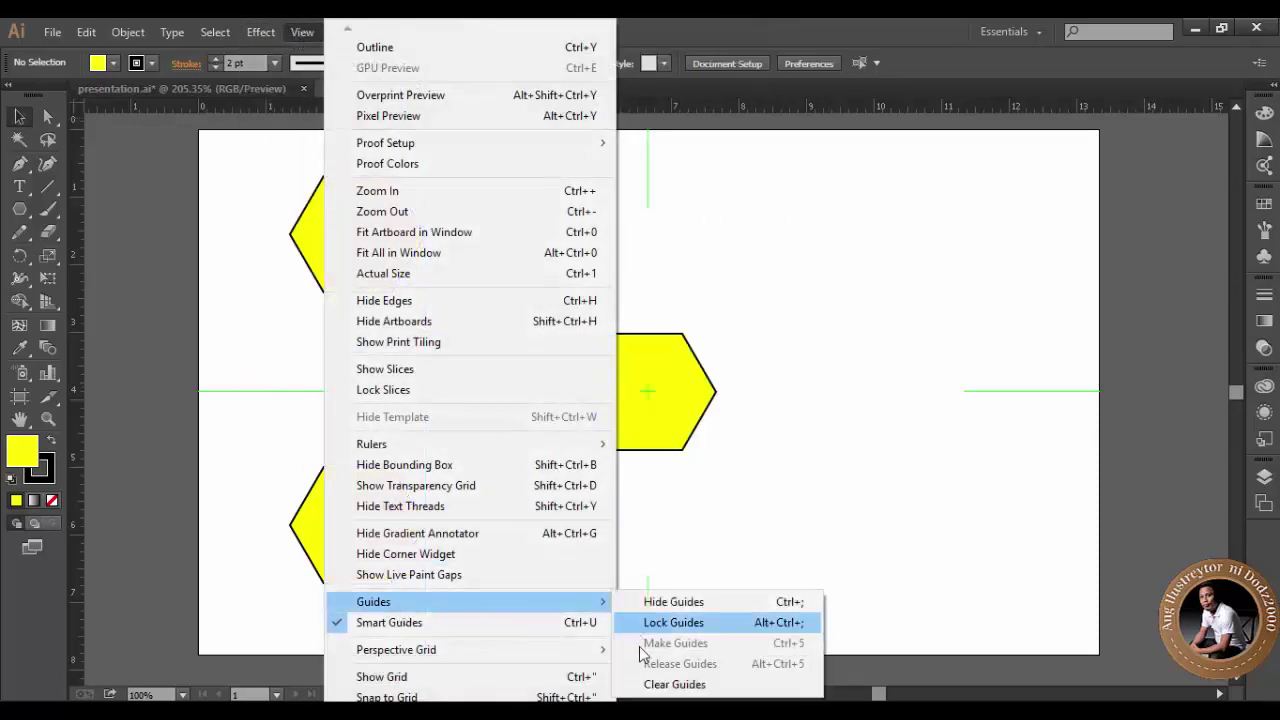
mouse_move(373, 601)
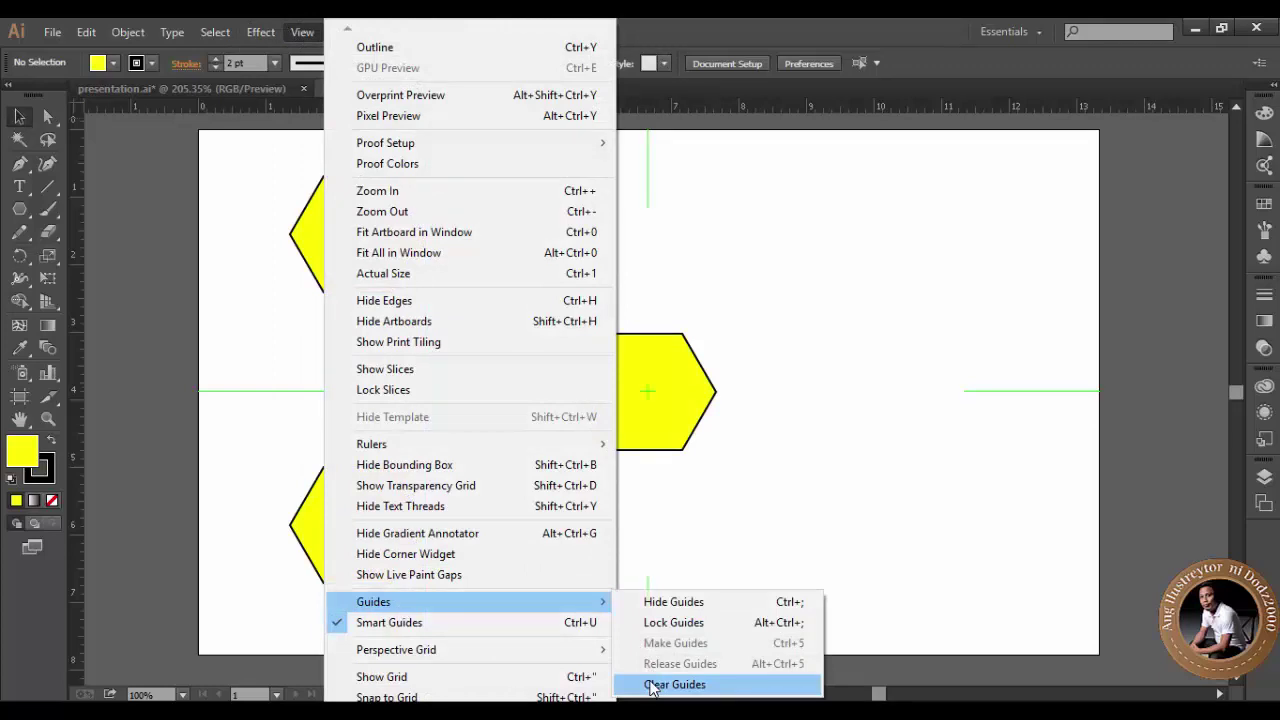
left_click(652, 686)
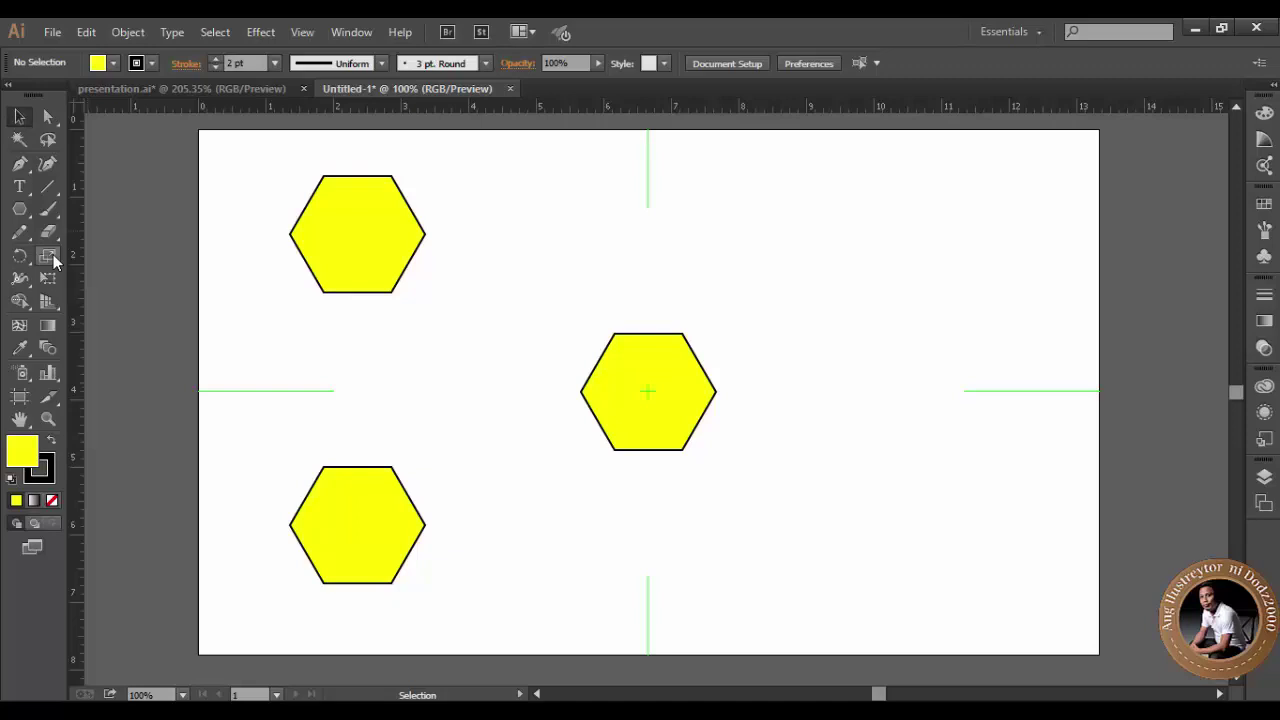
Rescale the central hexagon taller and narrower, then select the top-left hexagon.
left_click(53, 254)
left_click(19, 116)
left_click(630, 392)
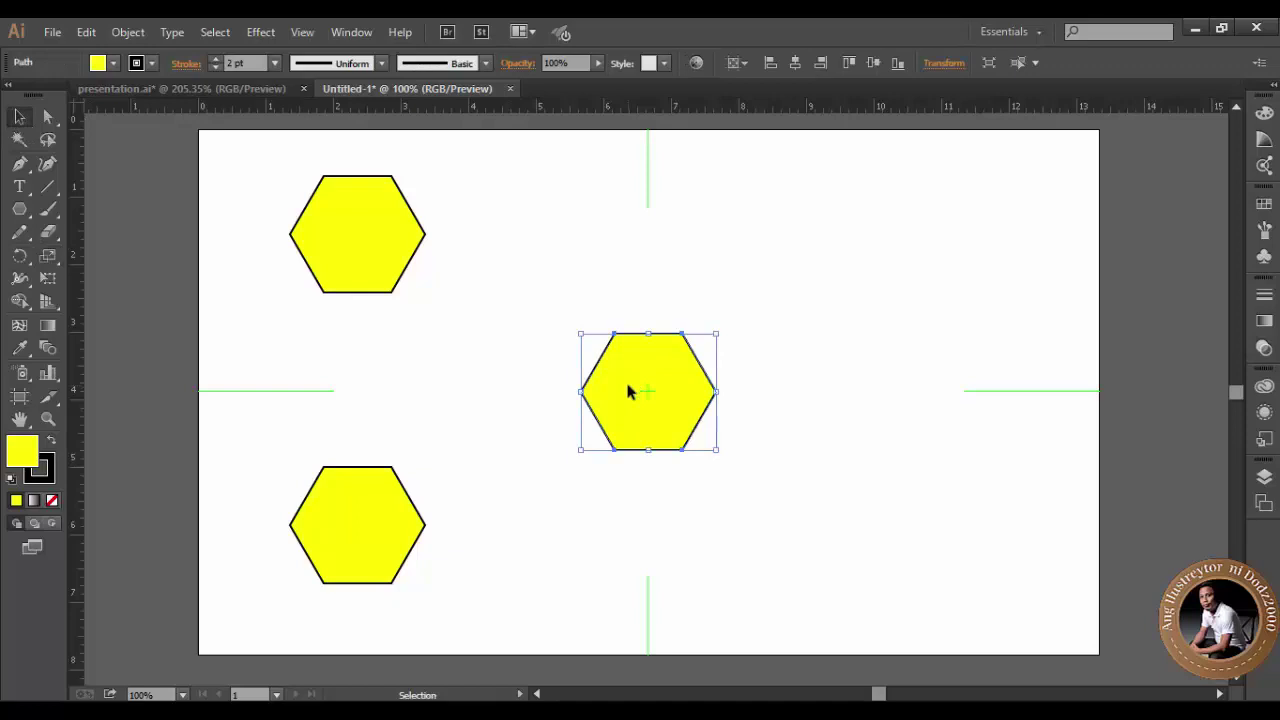
left_click(45, 262)
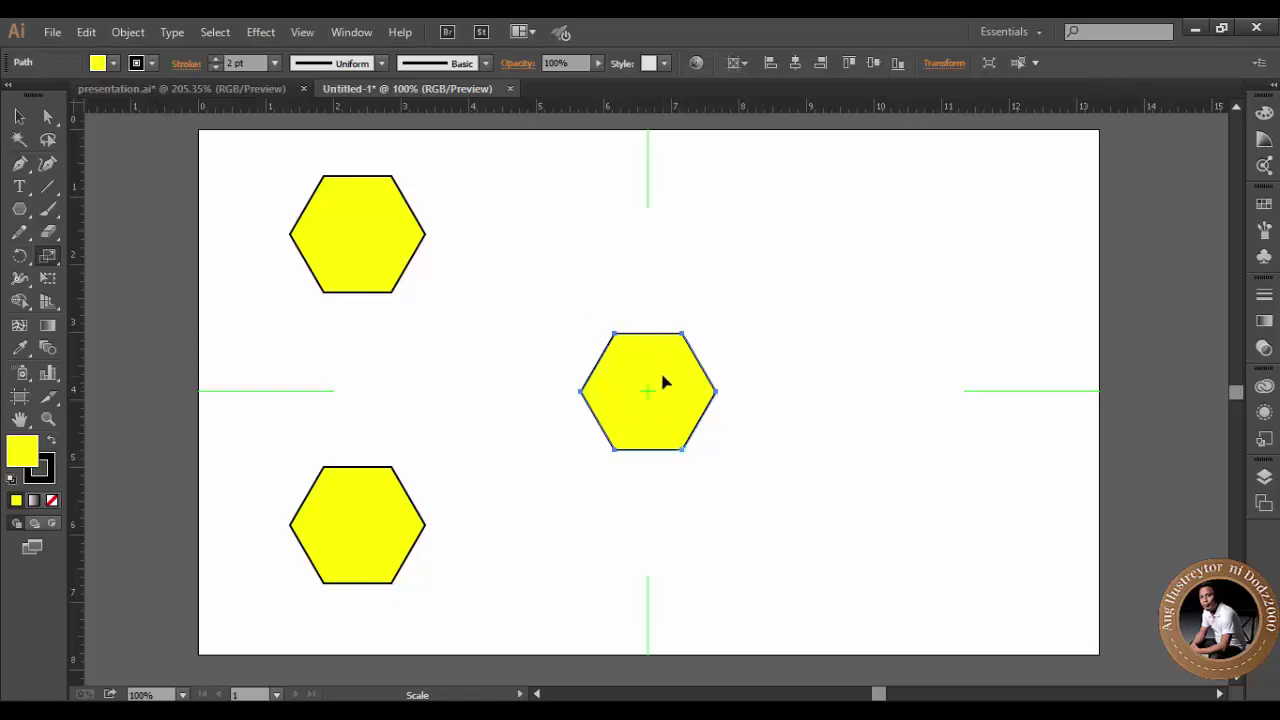
mouse_move(665, 381)
left_mouse_down()
mouse_move(667, 403)
mouse_move(649, 337)
mouse_move(663, 380)
mouse_move(723, 371)
mouse_move(720, 494)
mouse_move(719, 483)
mouse_move(734, 490)
mouse_move(704, 477)
mouse_move(705, 488)
mouse_move(720, 426)
mouse_move(757, 380)
mouse_move(680, 369)
mouse_move(660, 380)
mouse_move(668, 349)
mouse_move(729, 366)
mouse_move(697, 380)
mouse_move(700, 350)
left_mouse_up()
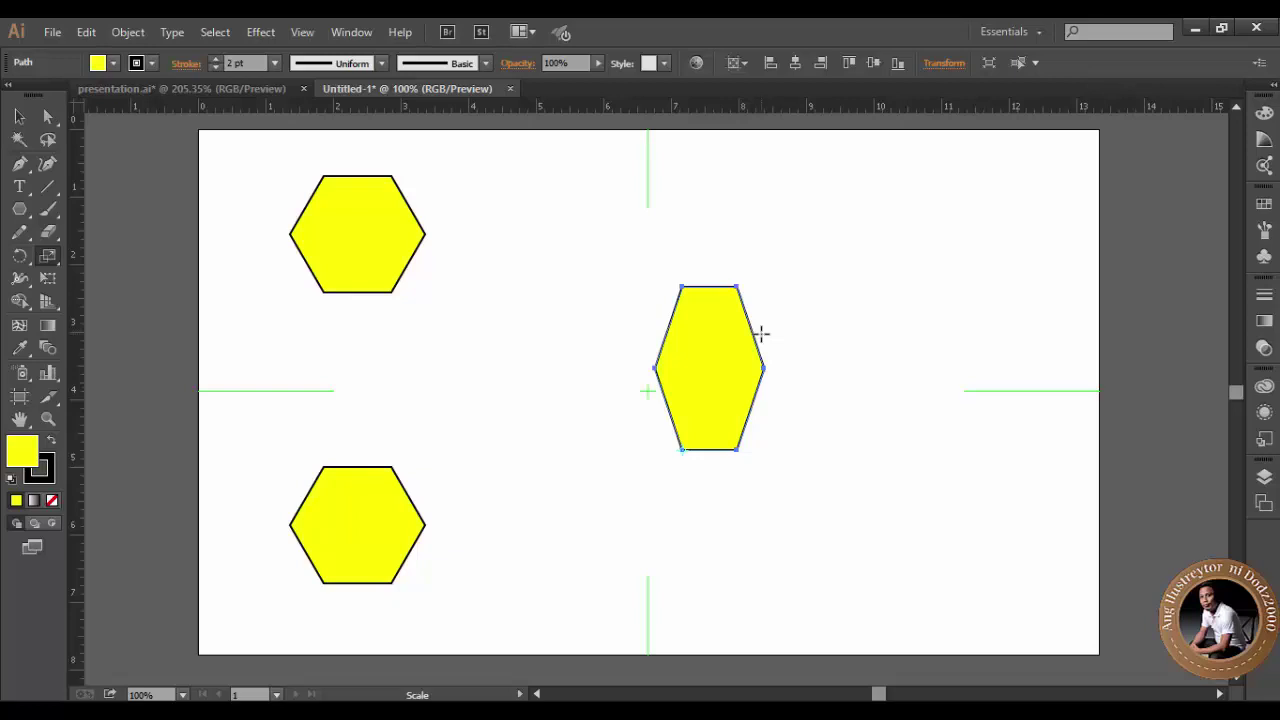
key("v")
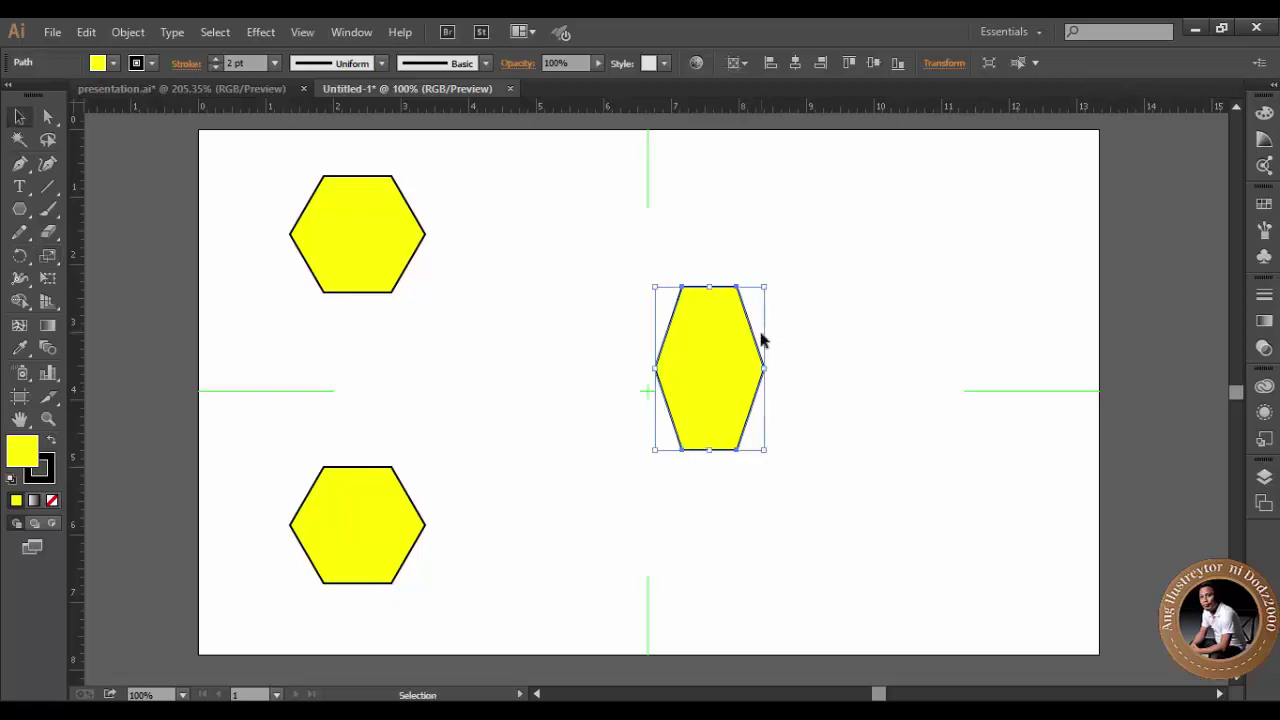
left_click(367, 241)
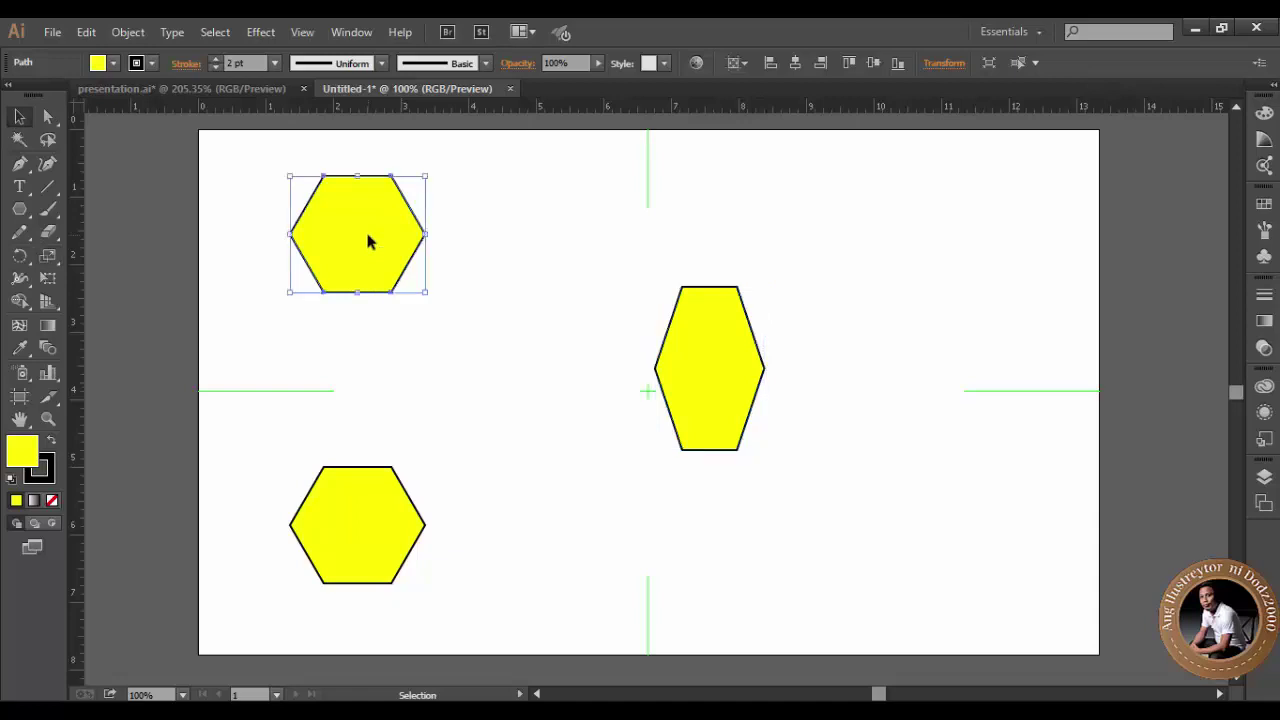
Move the top-left hexagon right and set a Uniform 50% scale.
left_click_drag(367, 241, 498, 259)
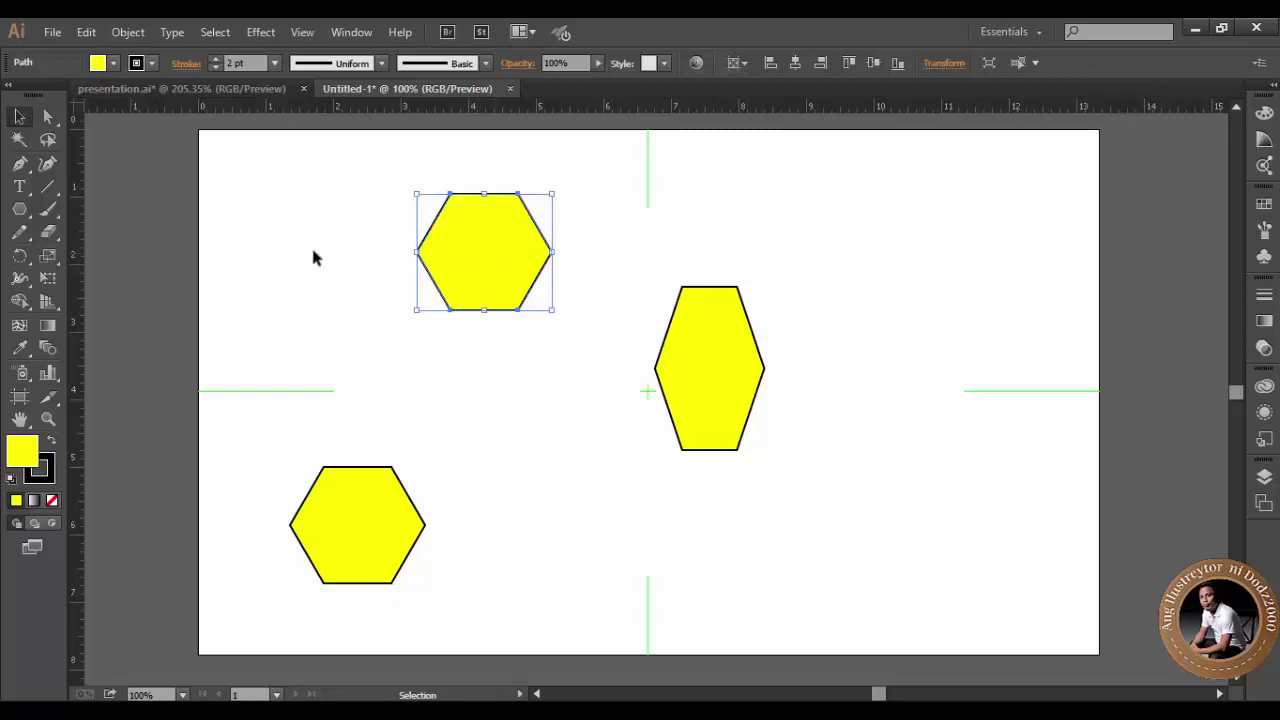
double_click(52, 258)
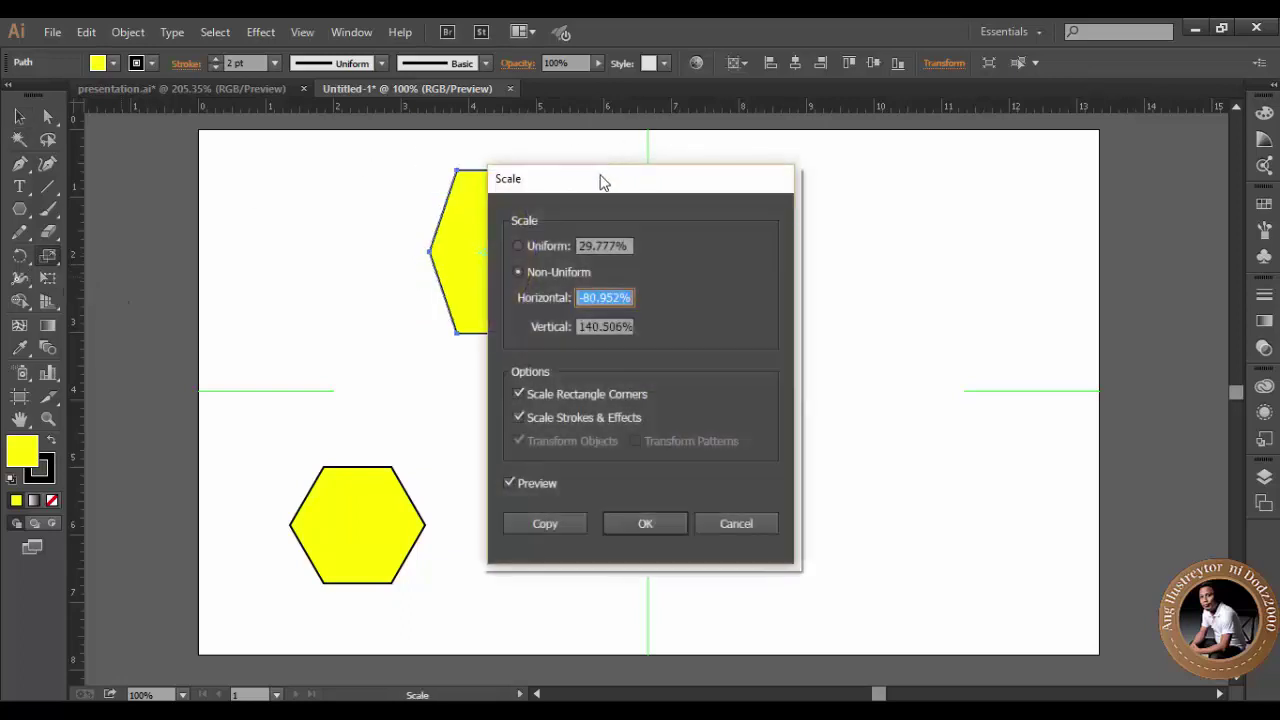
mouse_move(603, 182)
left_mouse_down()
mouse_move(742, 190)
mouse_move(903, 177)
mouse_move(868, 176)
left_mouse_up()
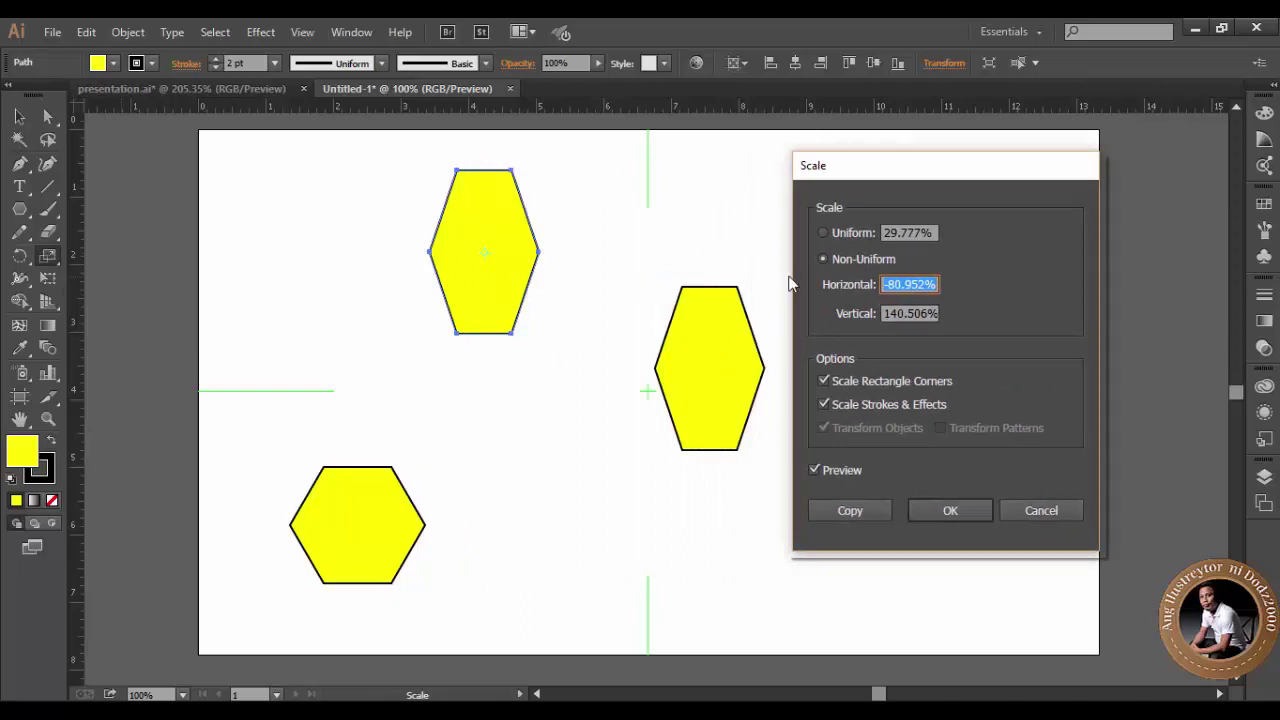
left_click(821, 232)
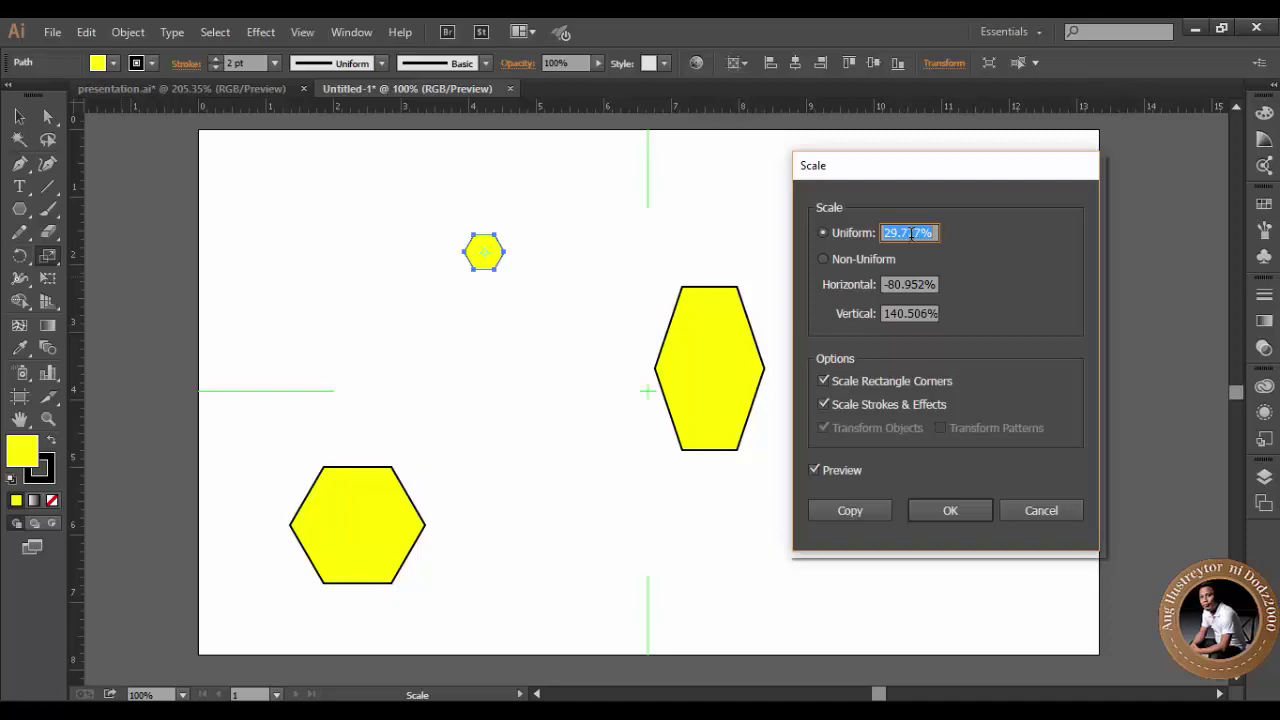
type("50")
Check the 50% result with Preview, then make the scaled copy inside the hexagon.
left_click(816, 470)
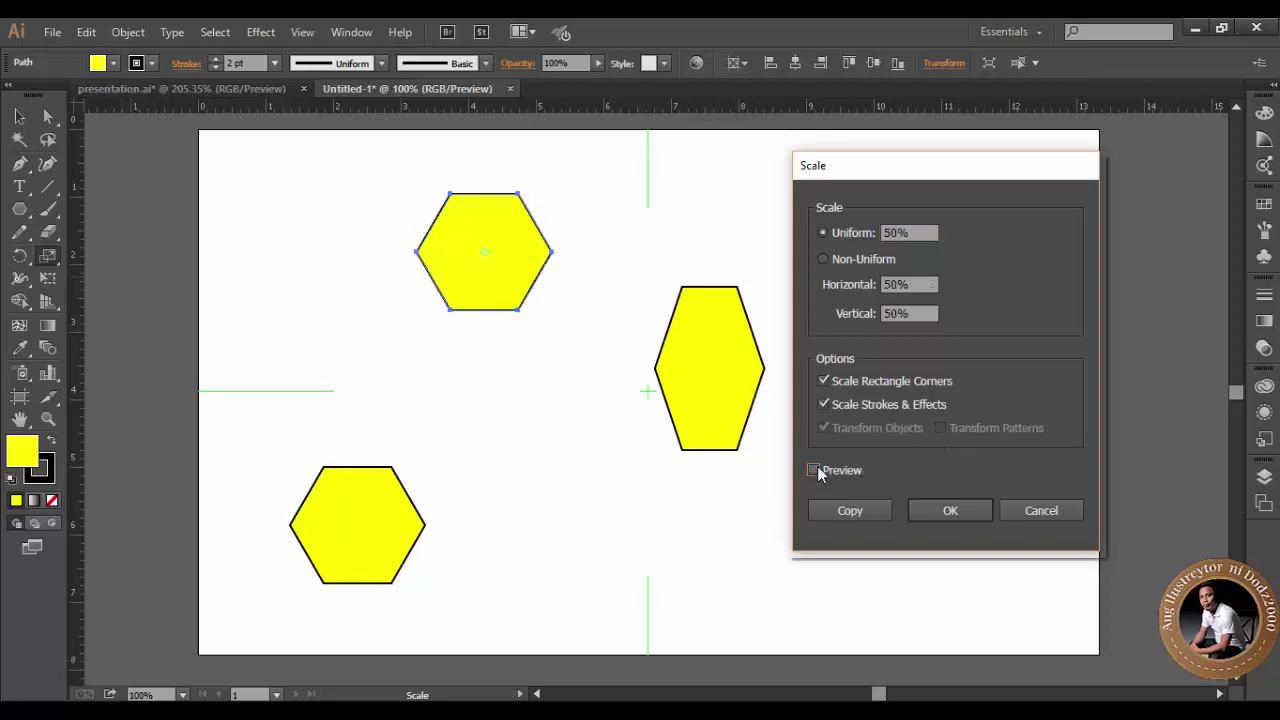
left_click(816, 470)
left_click(816, 470)
left_click(816, 470)
left_click(816, 470)
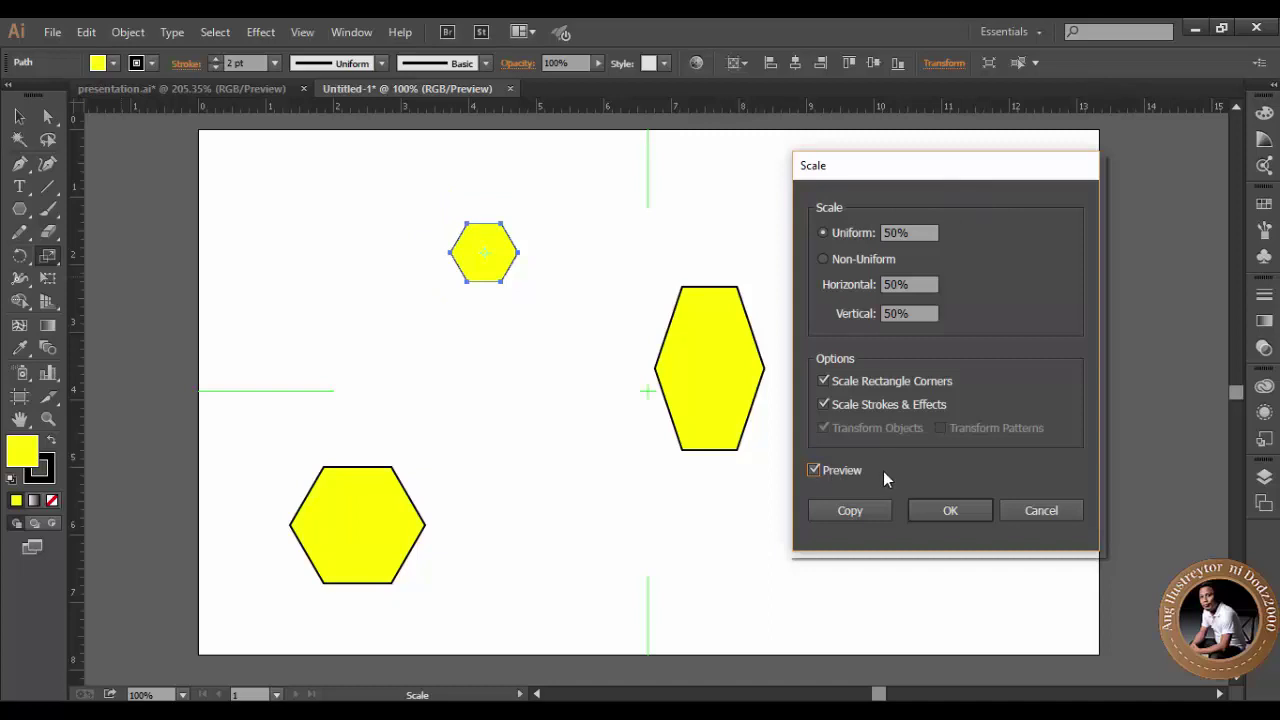
left_click(848, 511)
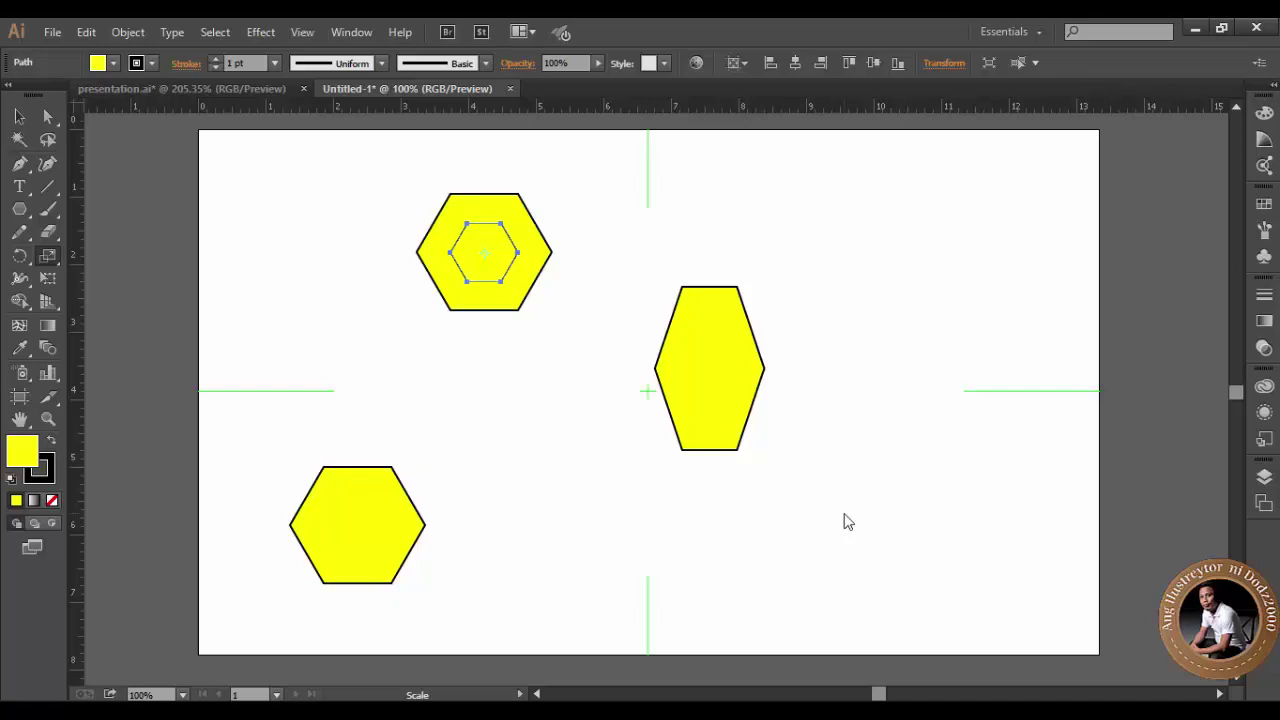
Drag the outer hexagon about 2.11 in left, away from its 50% copy, and reselect it.
left_click(20, 120)
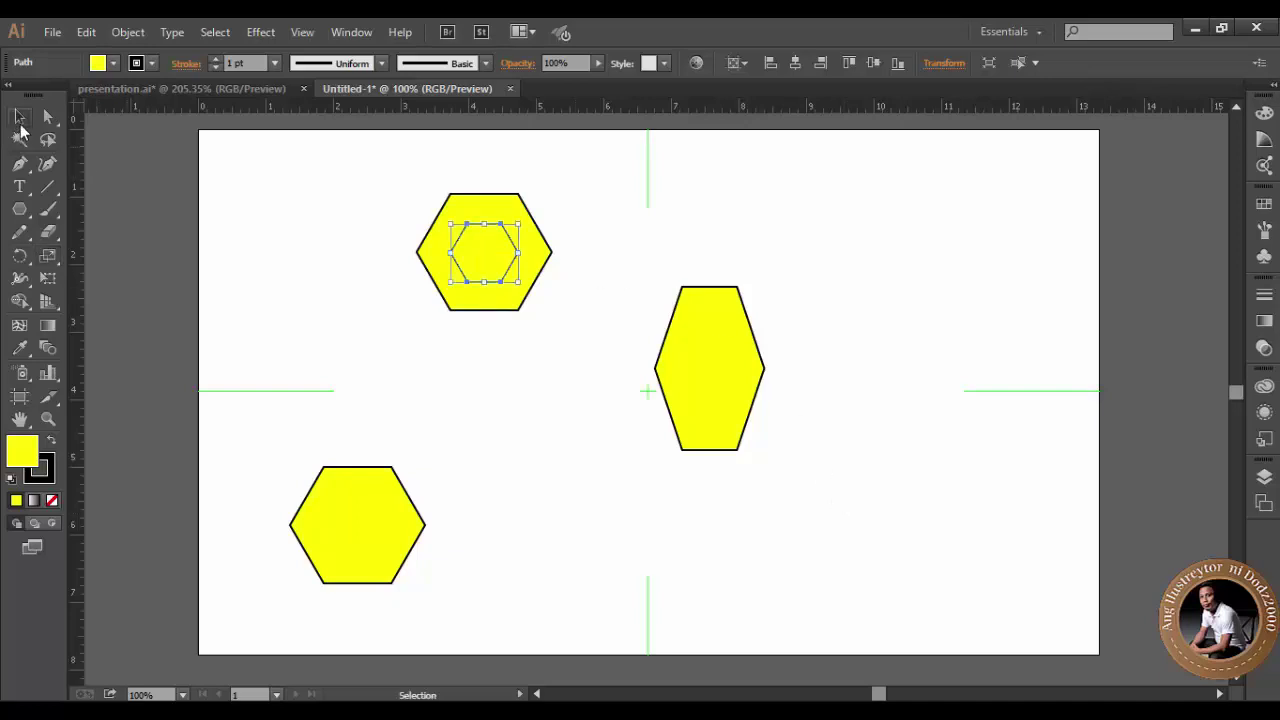
left_click(540, 250)
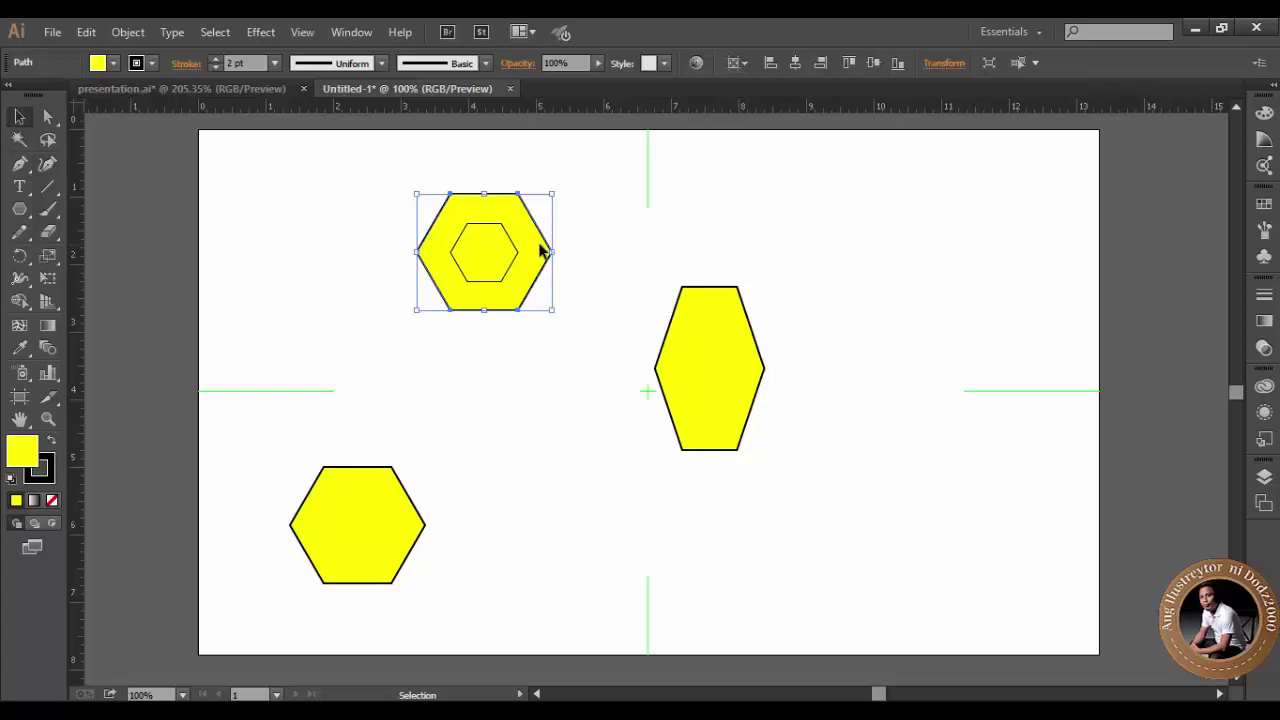
left_click_drag(542, 251, 382, 257)
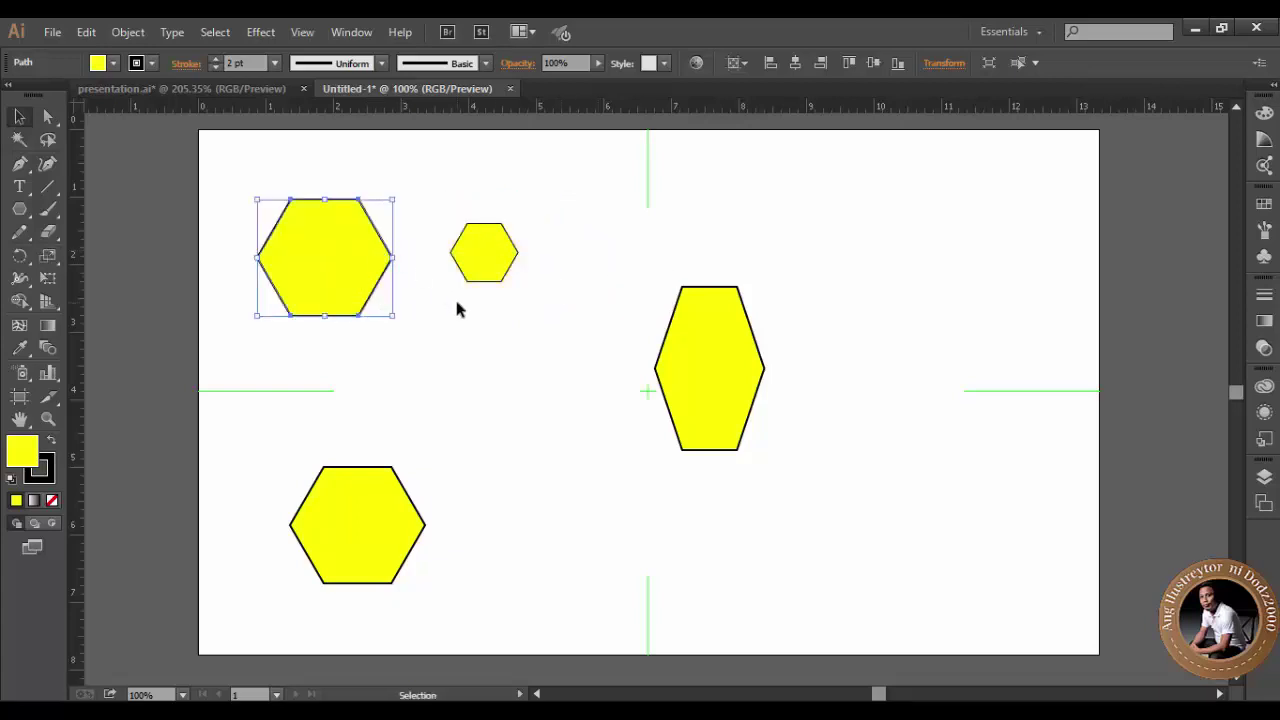
left_click(458, 310)
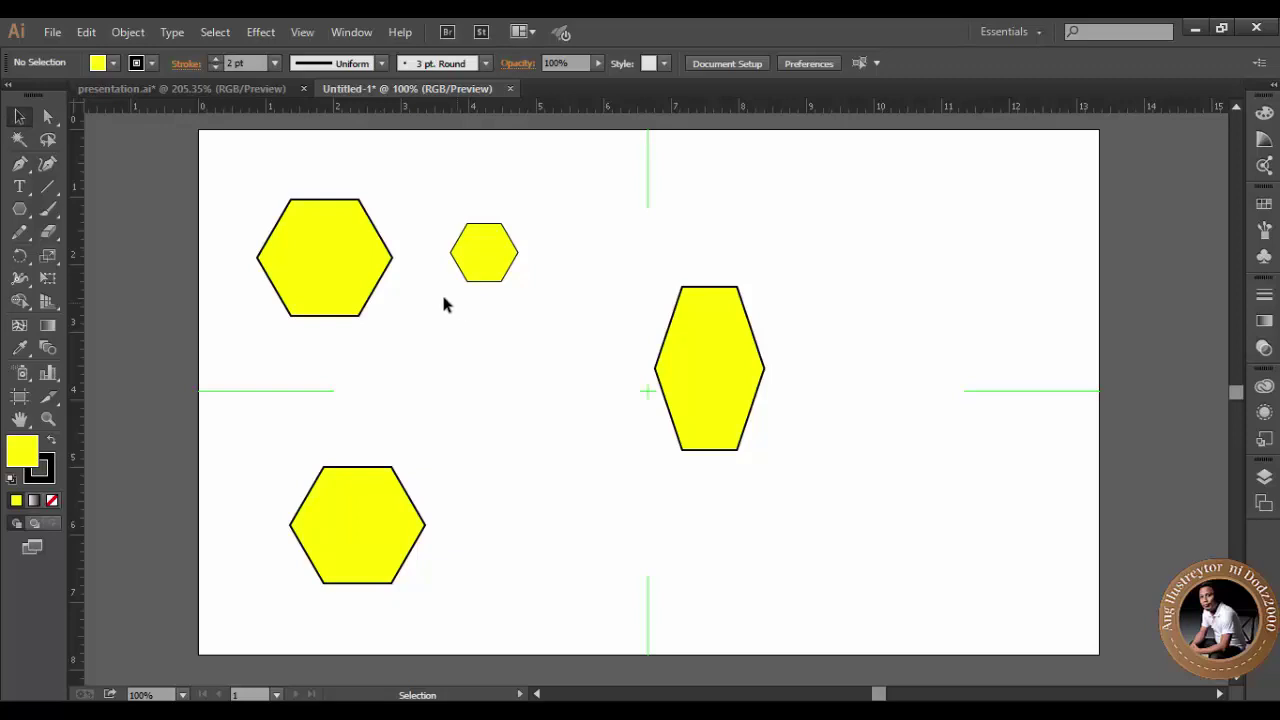
left_click(341, 261)
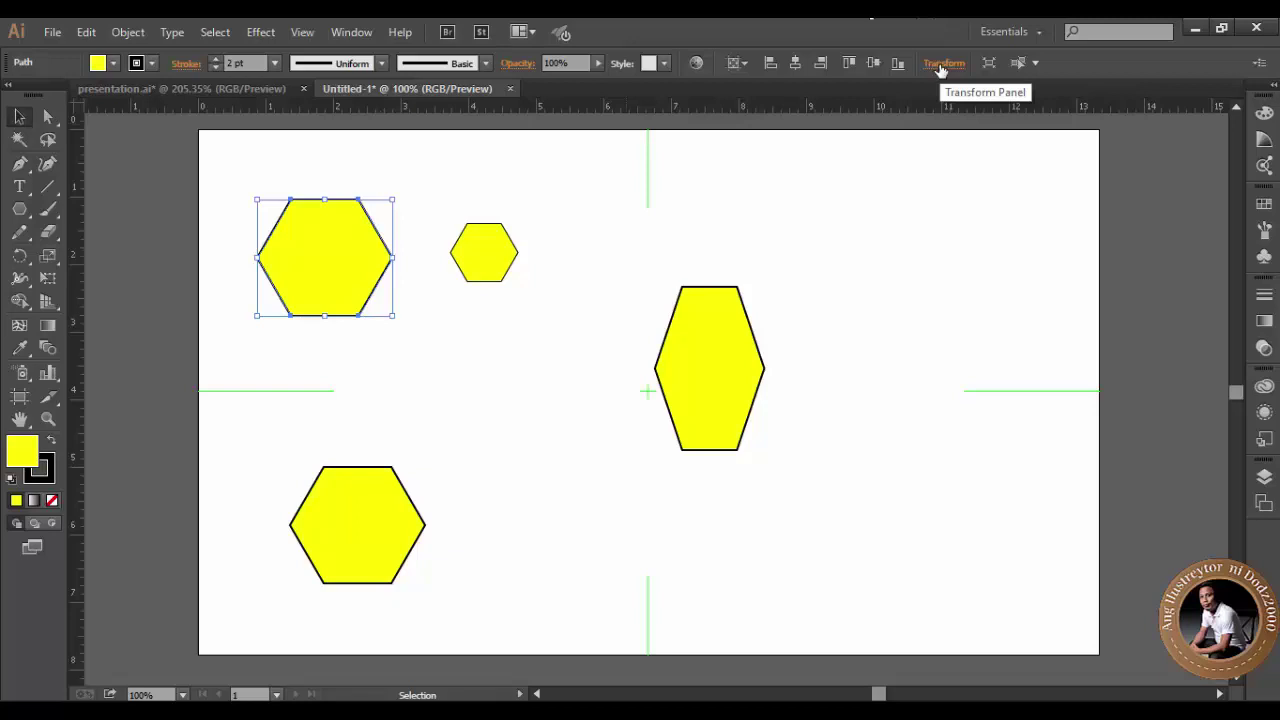
Resize the top-left hexagon to 2 in by 2 in using the W and H fields.
left_click(941, 63)
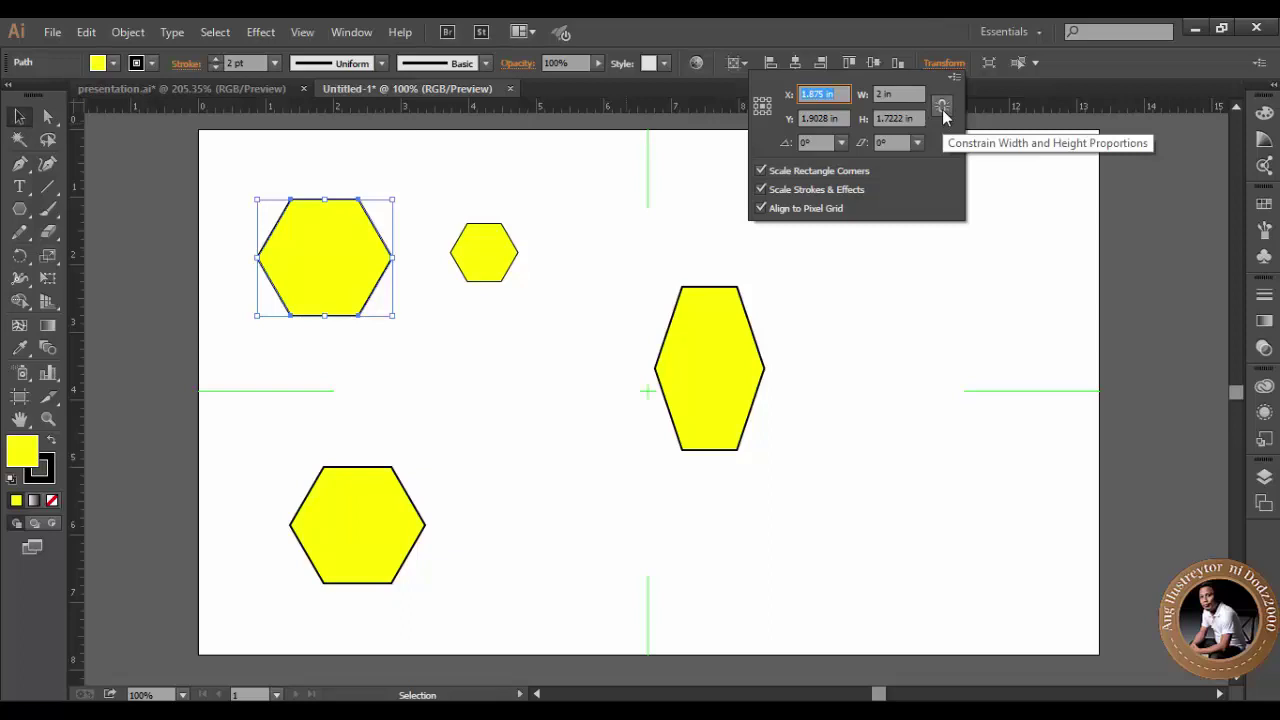
left_click(942, 110)
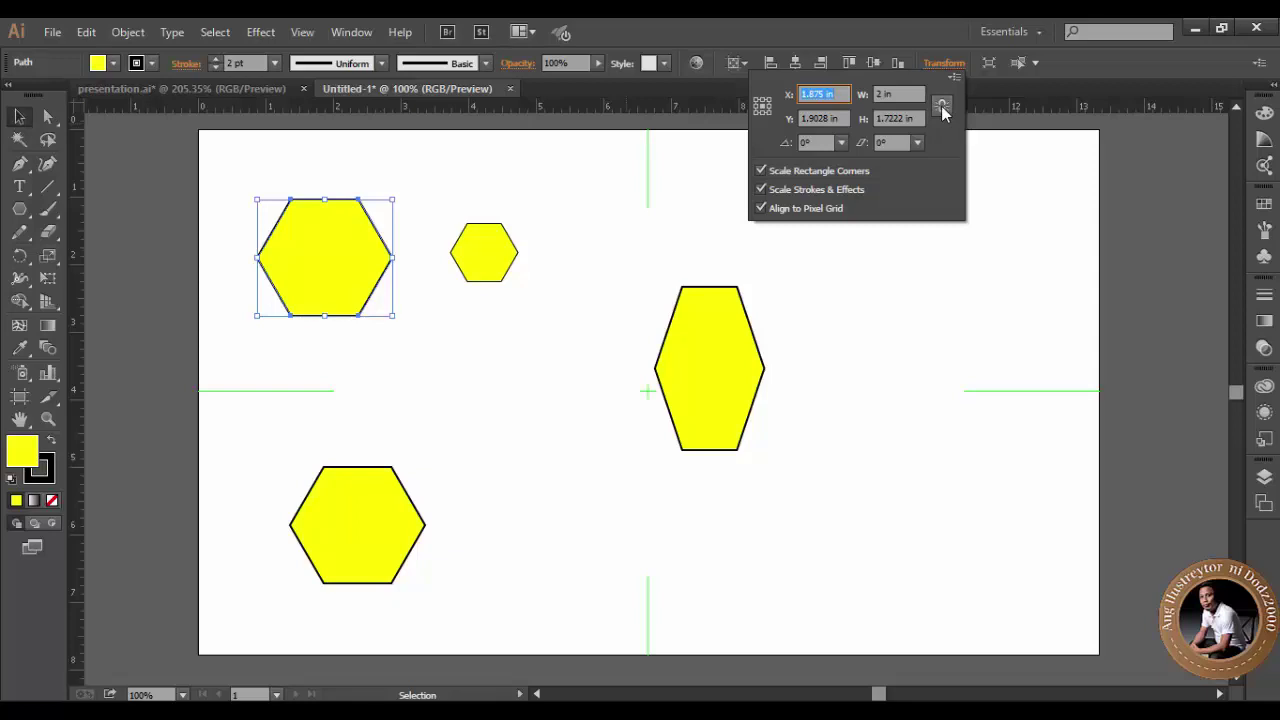
left_click(942, 106)
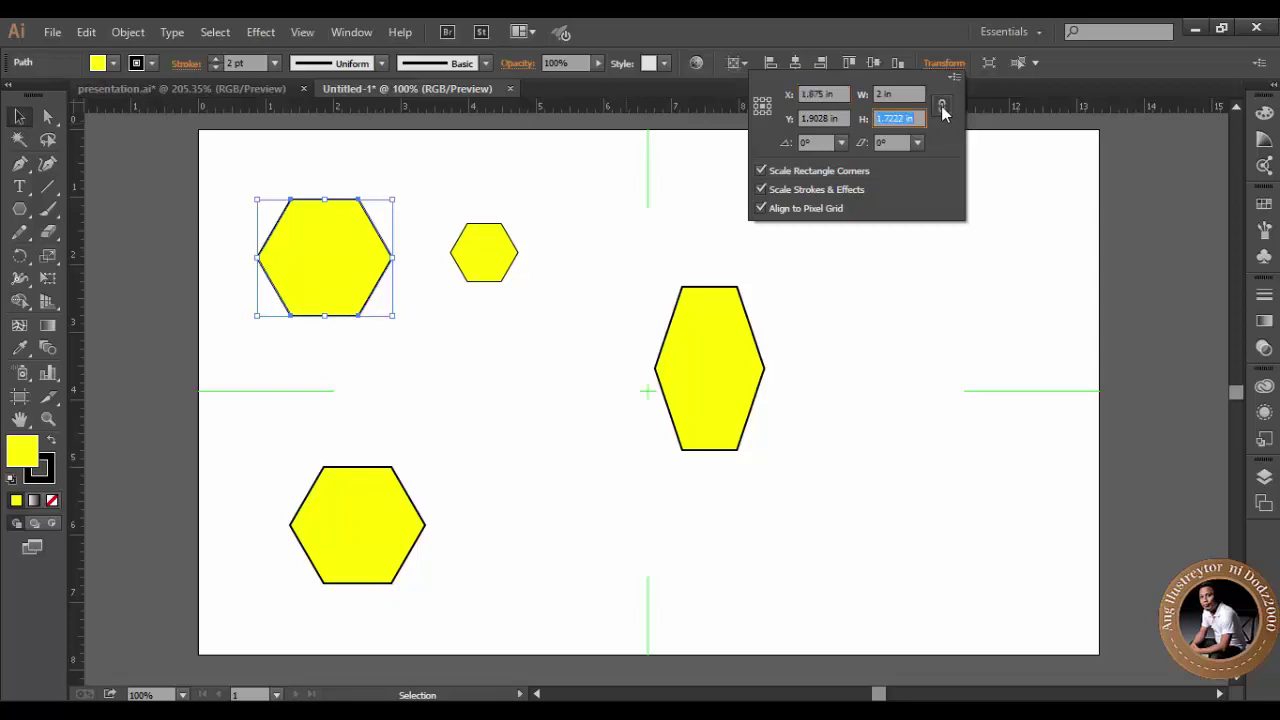
left_click(897, 95)
left_click_drag(897, 95, 876, 95)
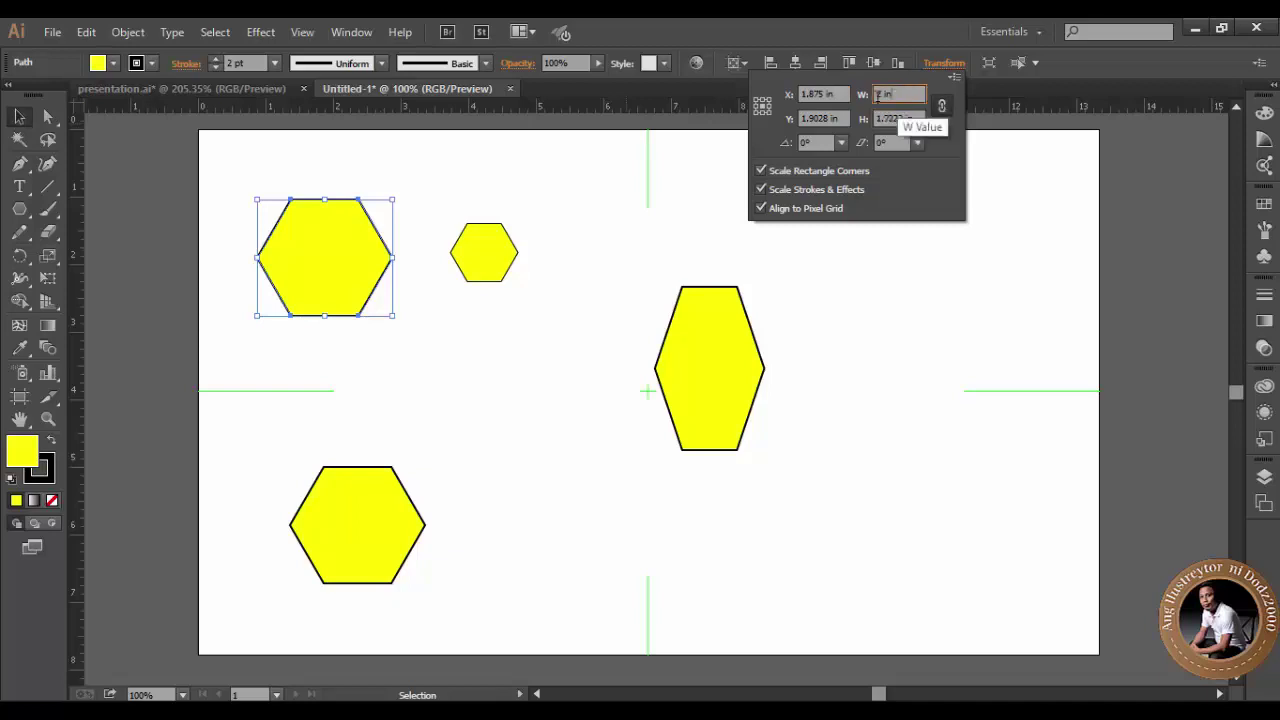
type("2")
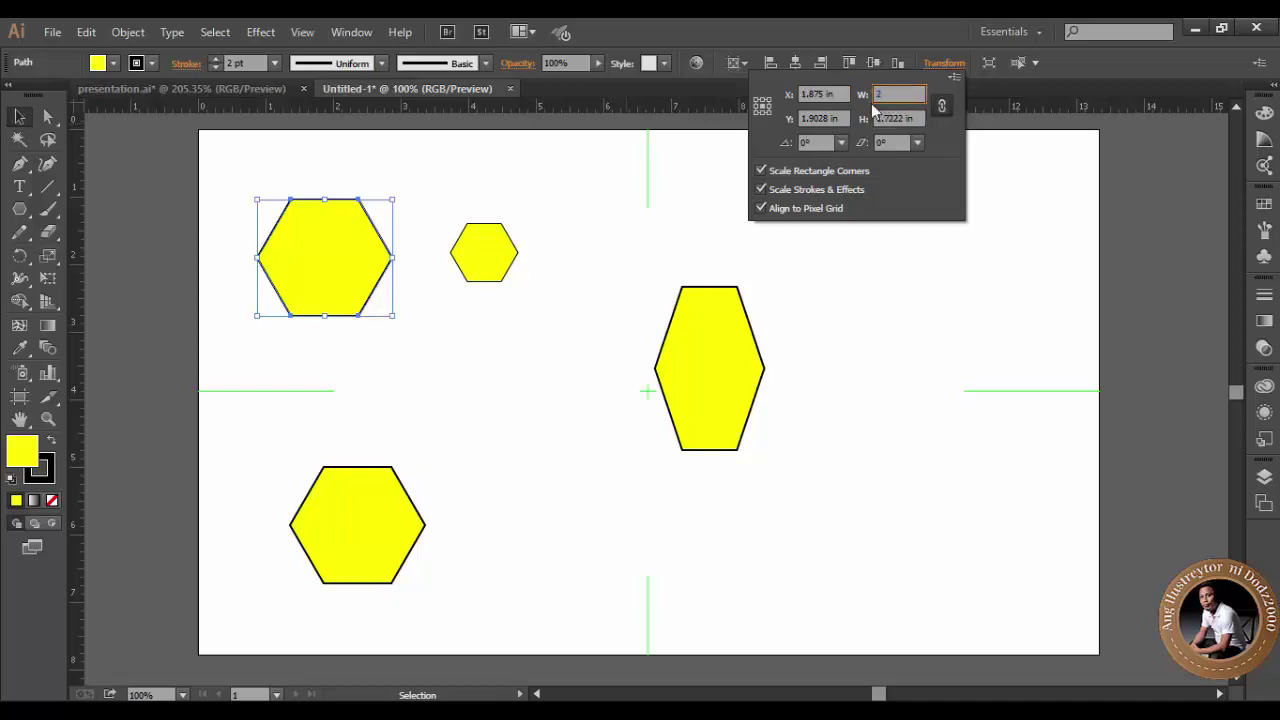
key("Tab")
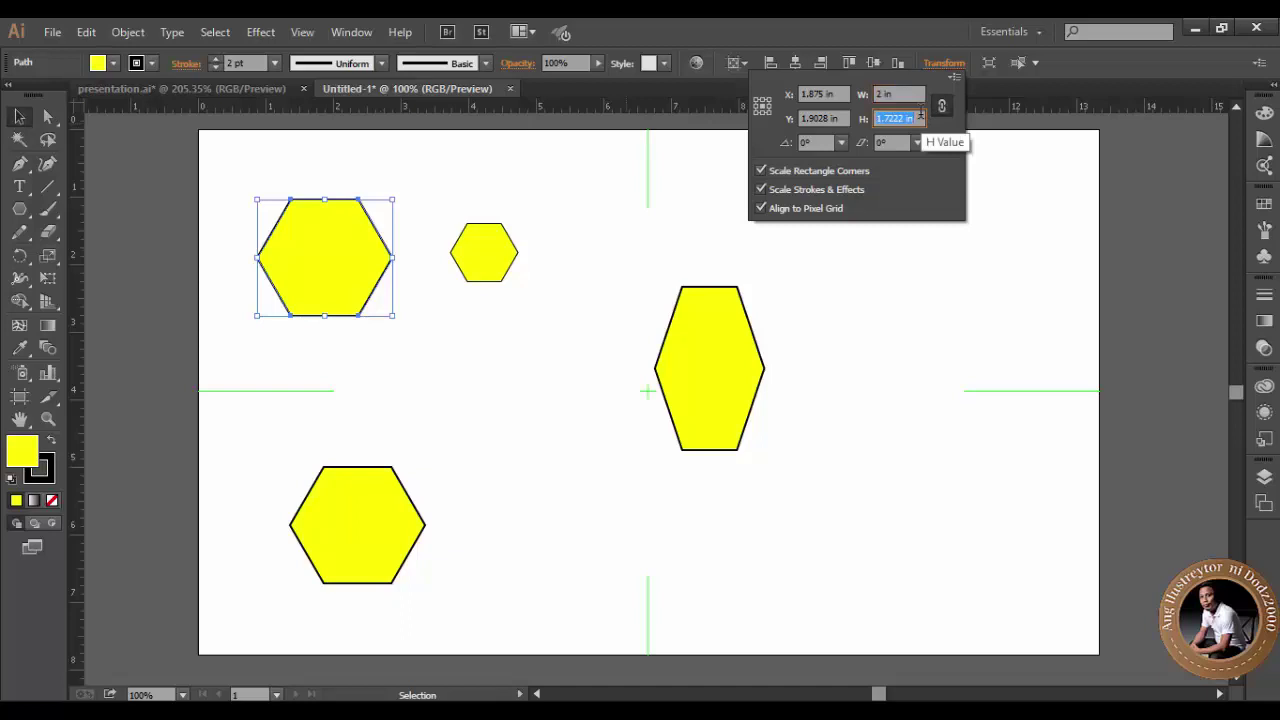
type("2")
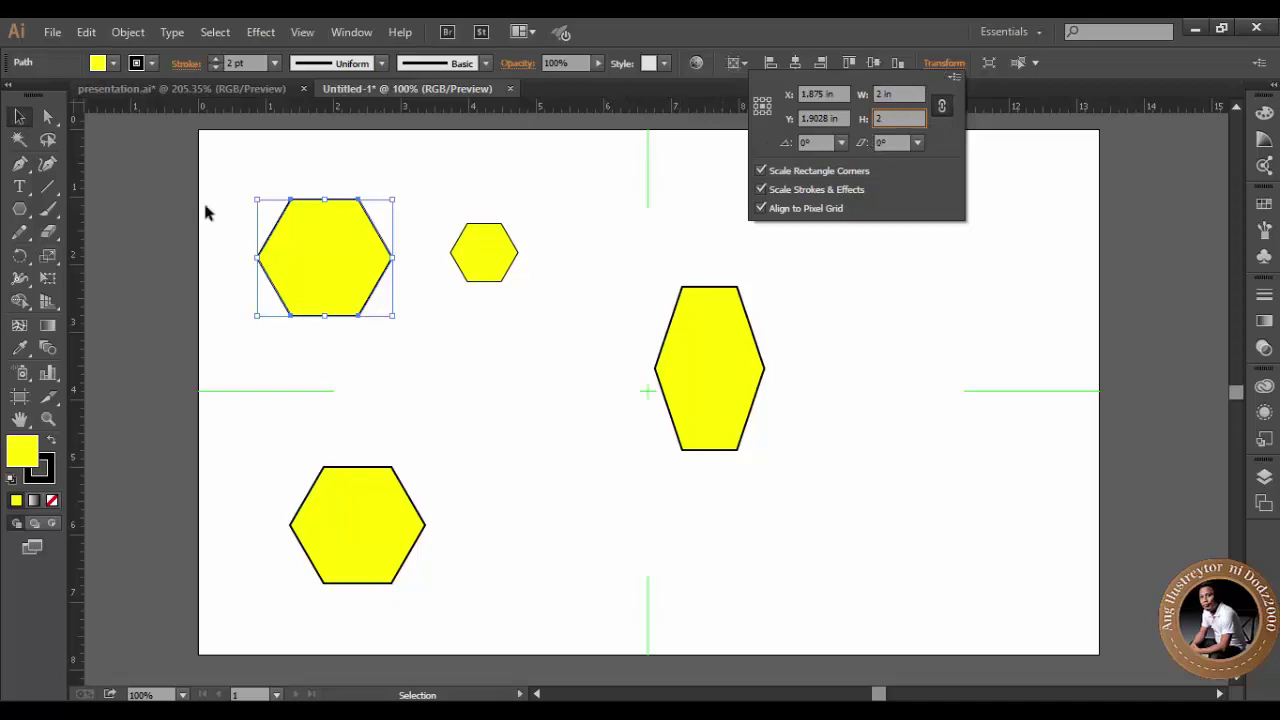
key("Return")
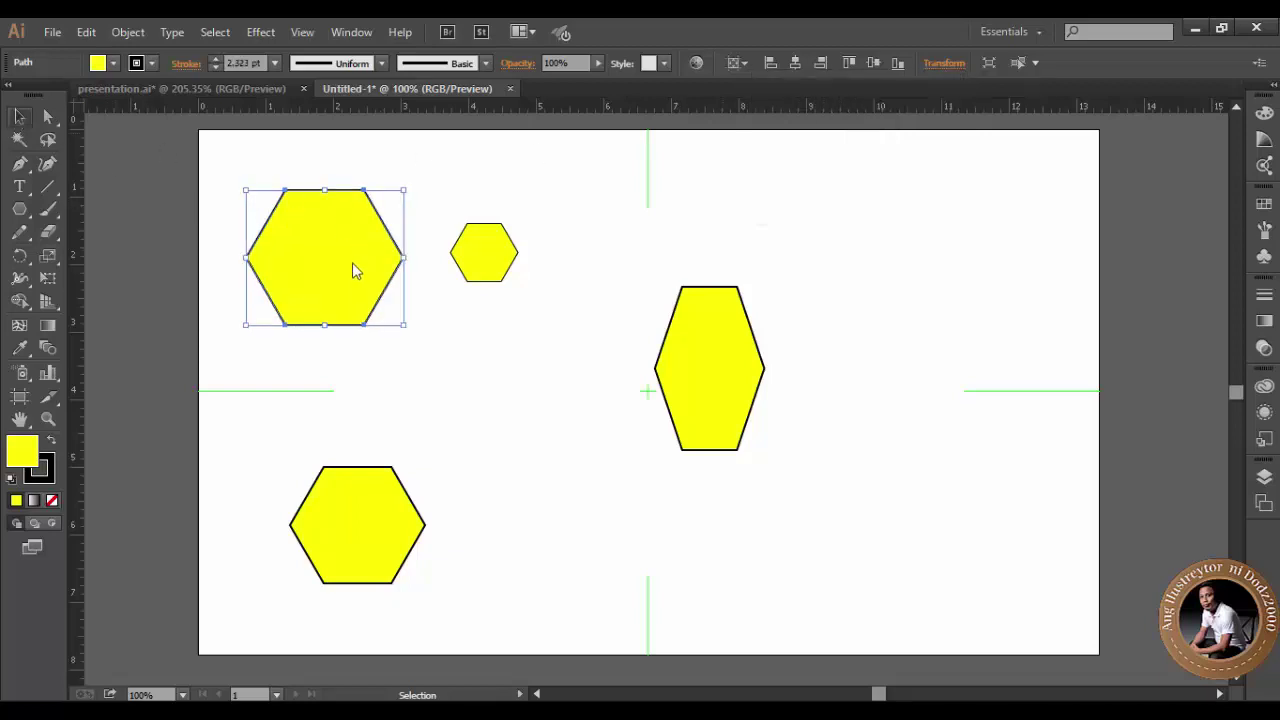
Resize the hexagon to 5 in by 5 in, then delete it.
left_click(334, 274)
left_click(936, 66)
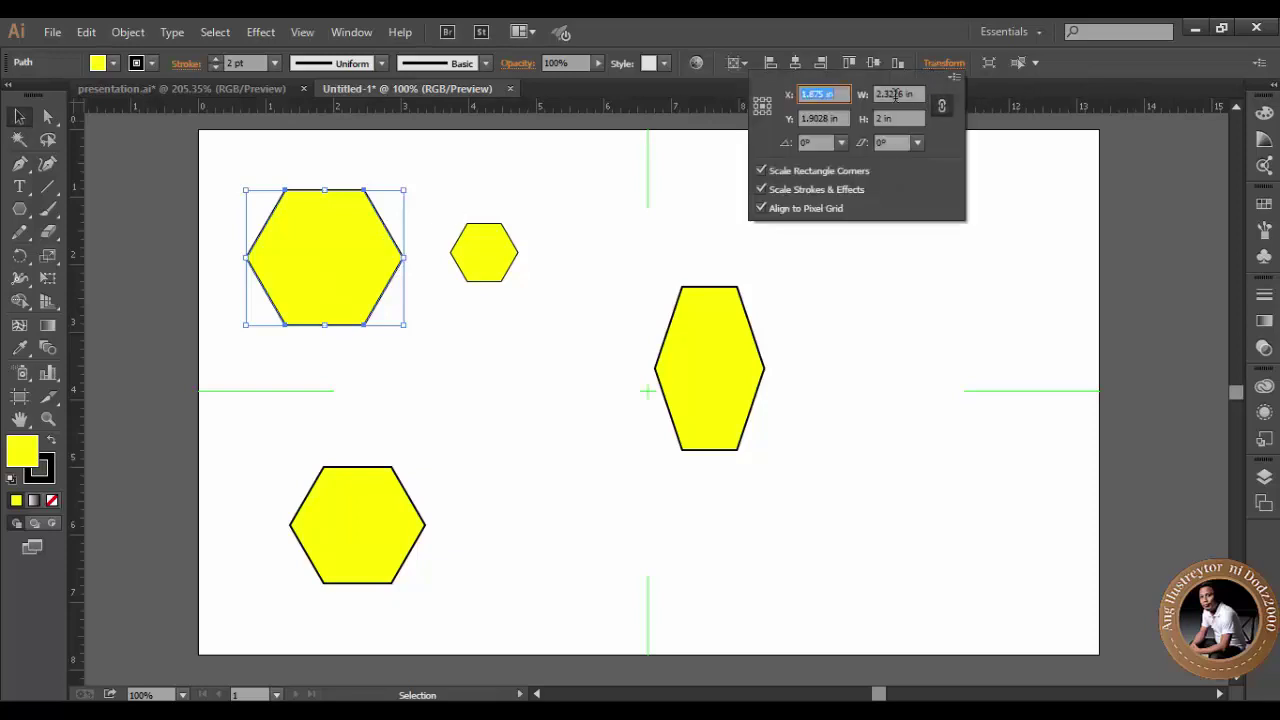
left_click(896, 94)
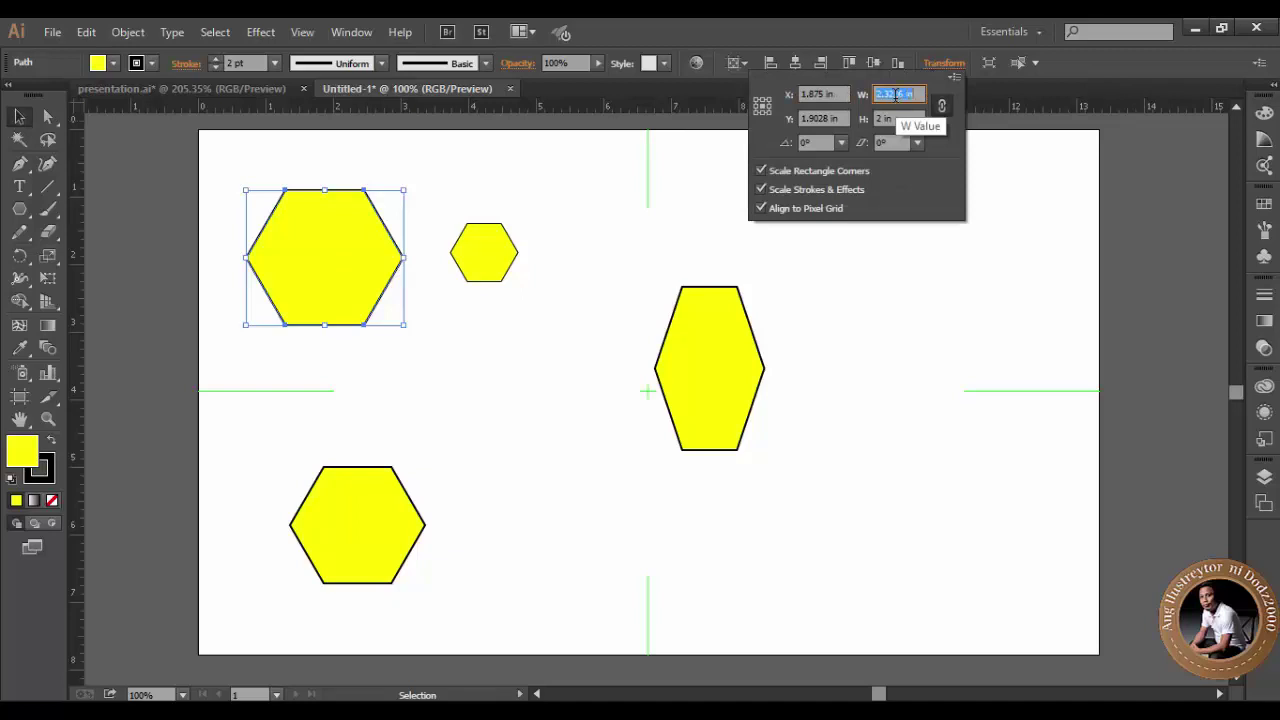
type("5")
key("Tab")
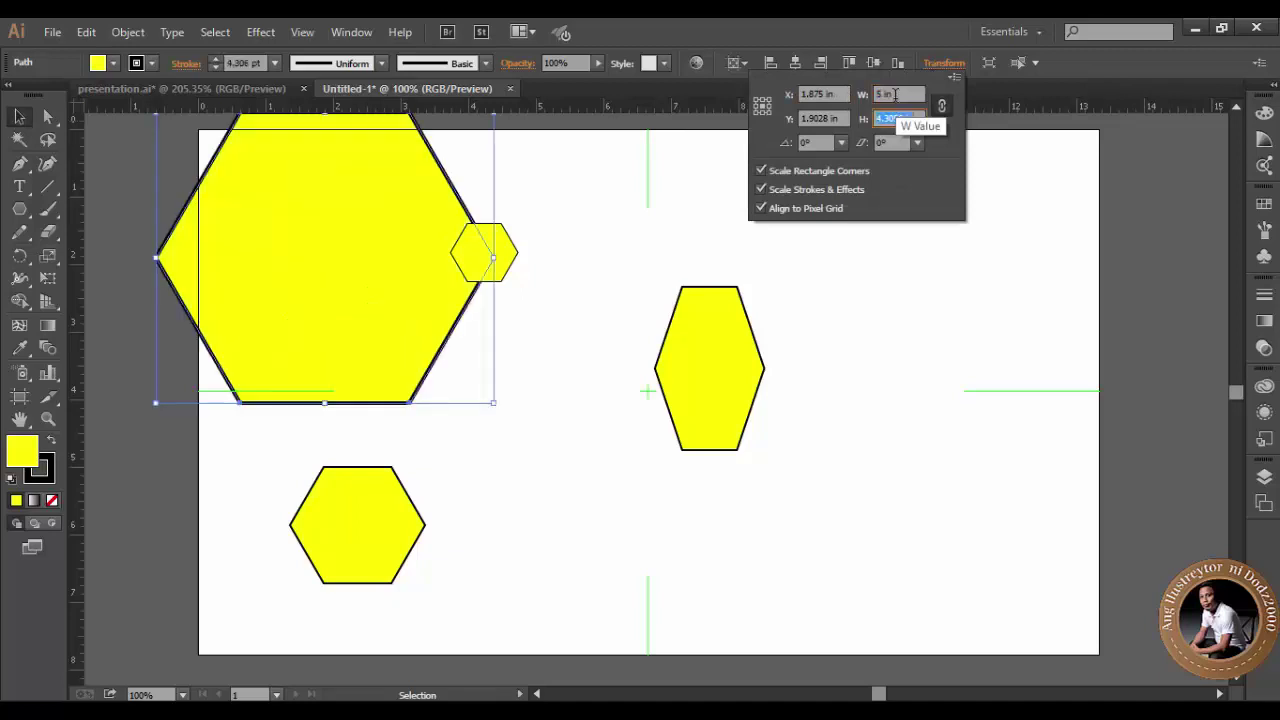
type("5")
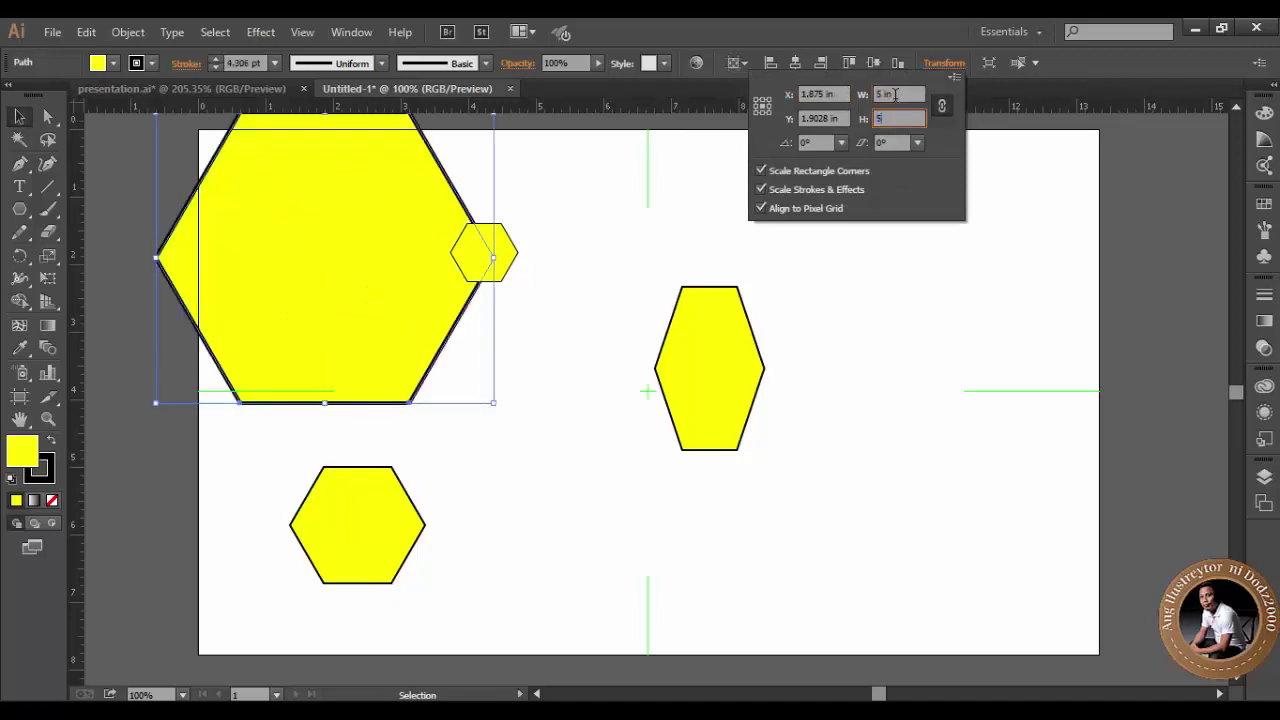
key("Return")
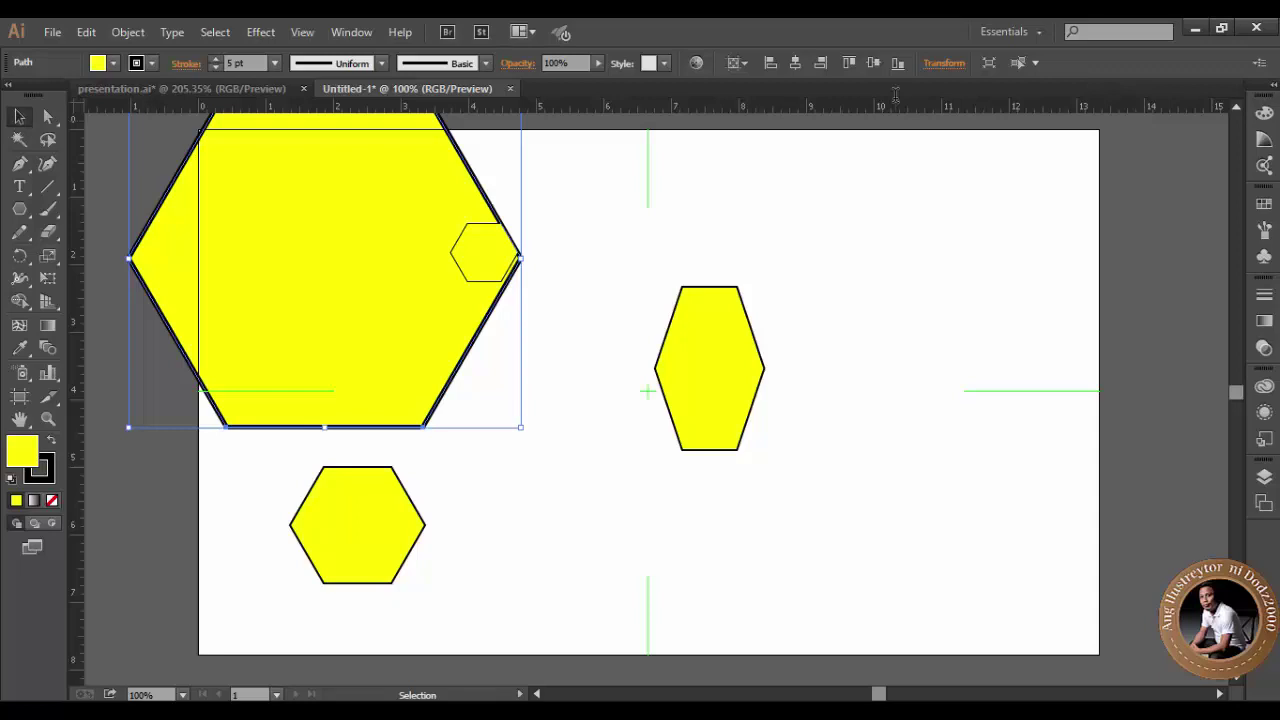
key("Delete")
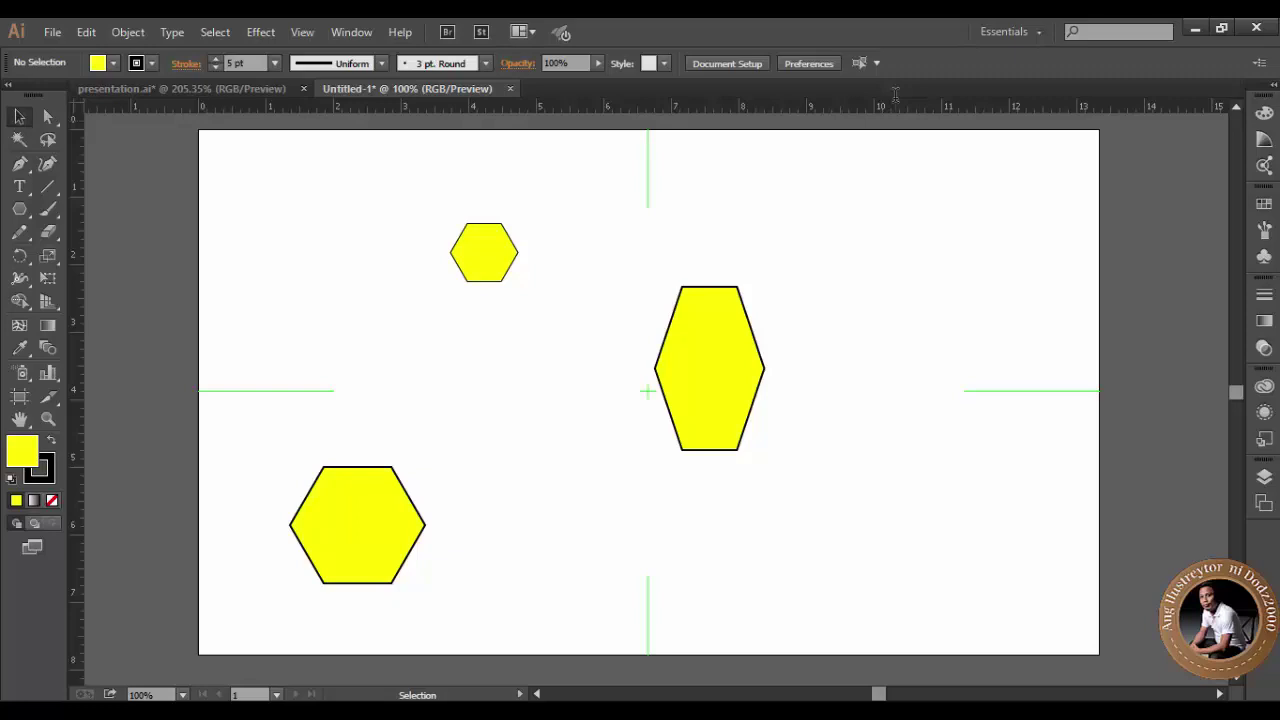
Drag the bottom-left hexagon up toward the centre and enlarge it by a corner handle.
left_click(363, 570)
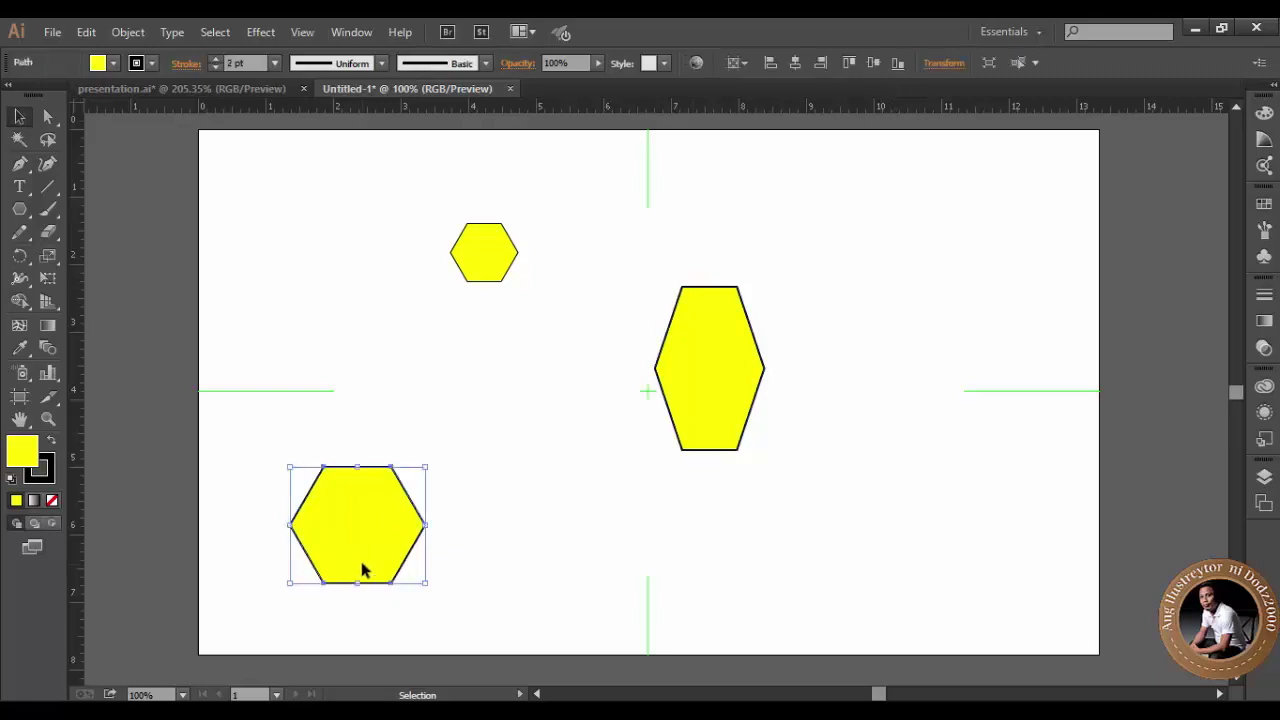
left_click_drag(363, 570, 449, 454)
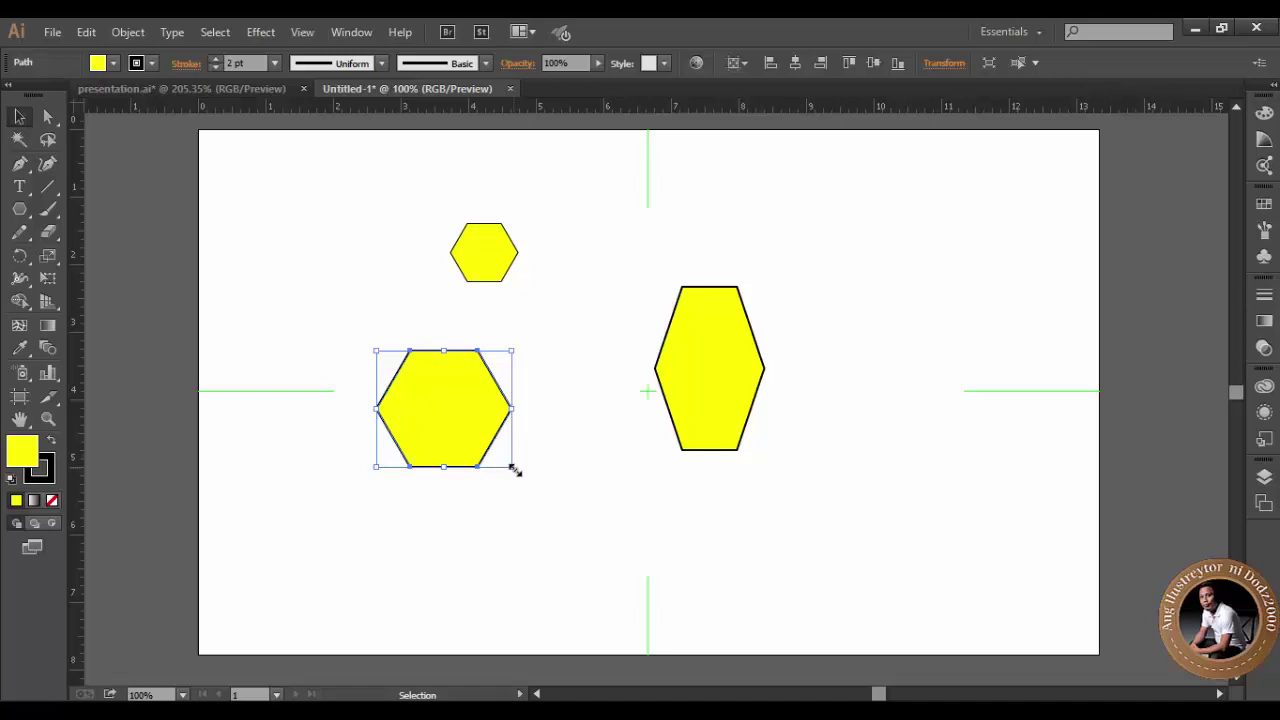
left_click_drag(513, 469, 524, 473)
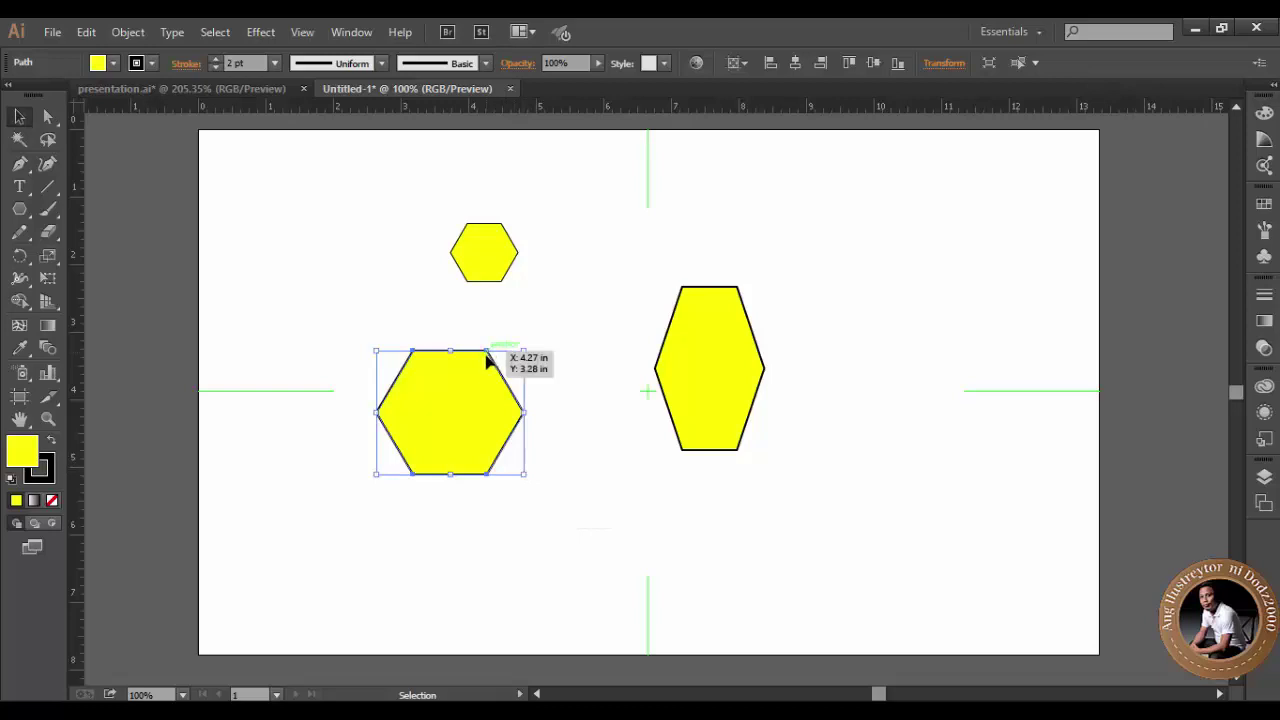
left_click_drag(515, 356, 524, 351)
mouse_move(524, 412)
left_mouse_down()
mouse_move(502, 414)
mouse_move(523, 413)
left_mouse_up()
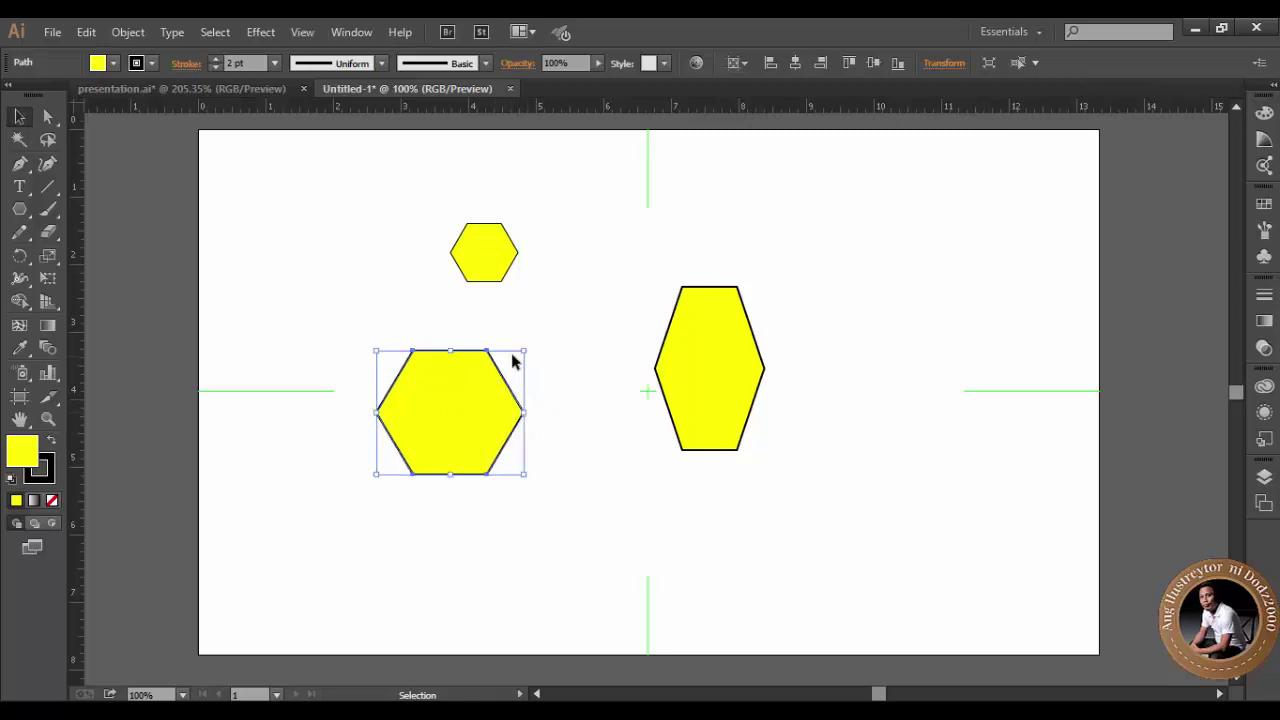
left_click_drag(524, 351, 555, 311)
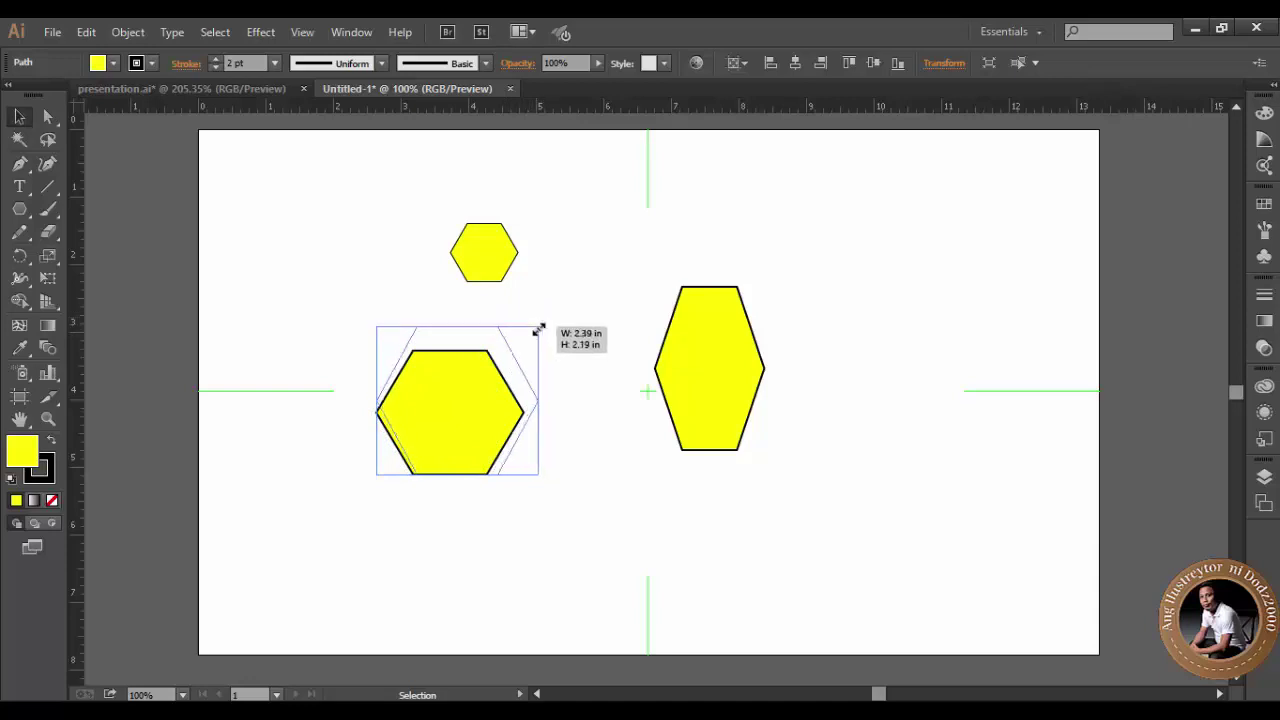
left_click_drag(555, 311, 555, 311)
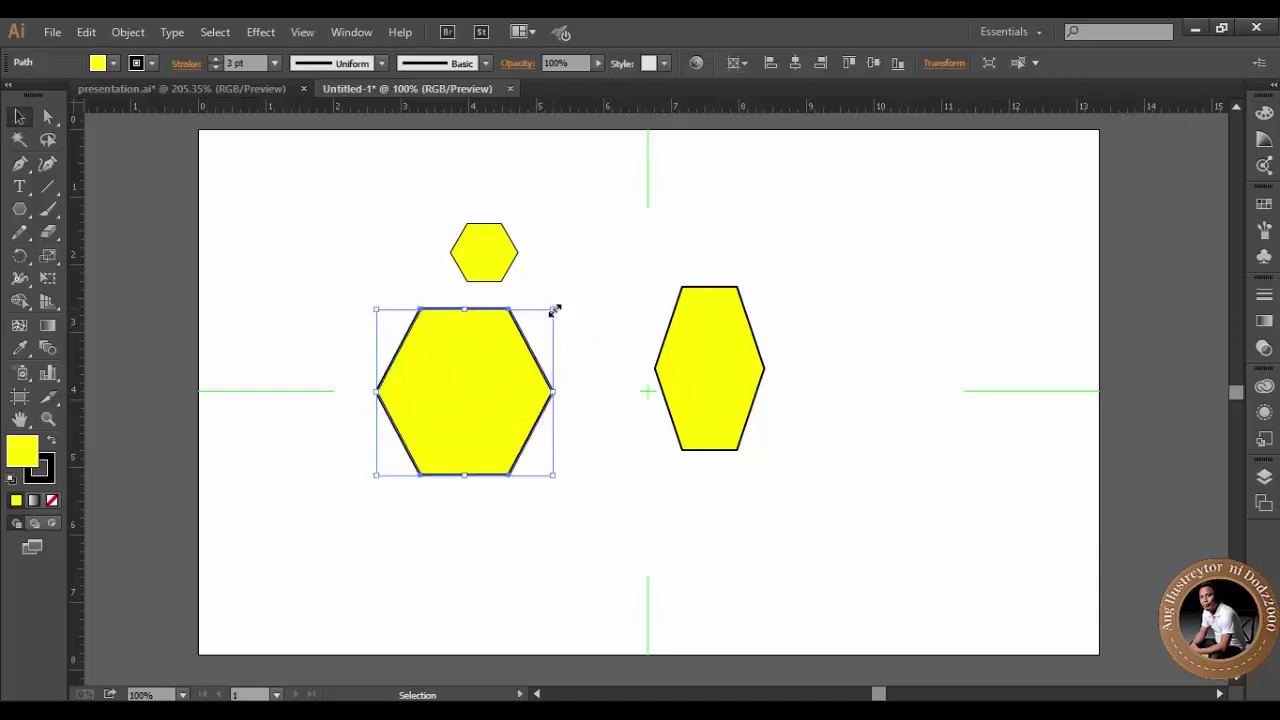
Drag the small top hexagon's corner out so it overlaps behind the left hexagon, then reselect it.
left_click(499, 268)
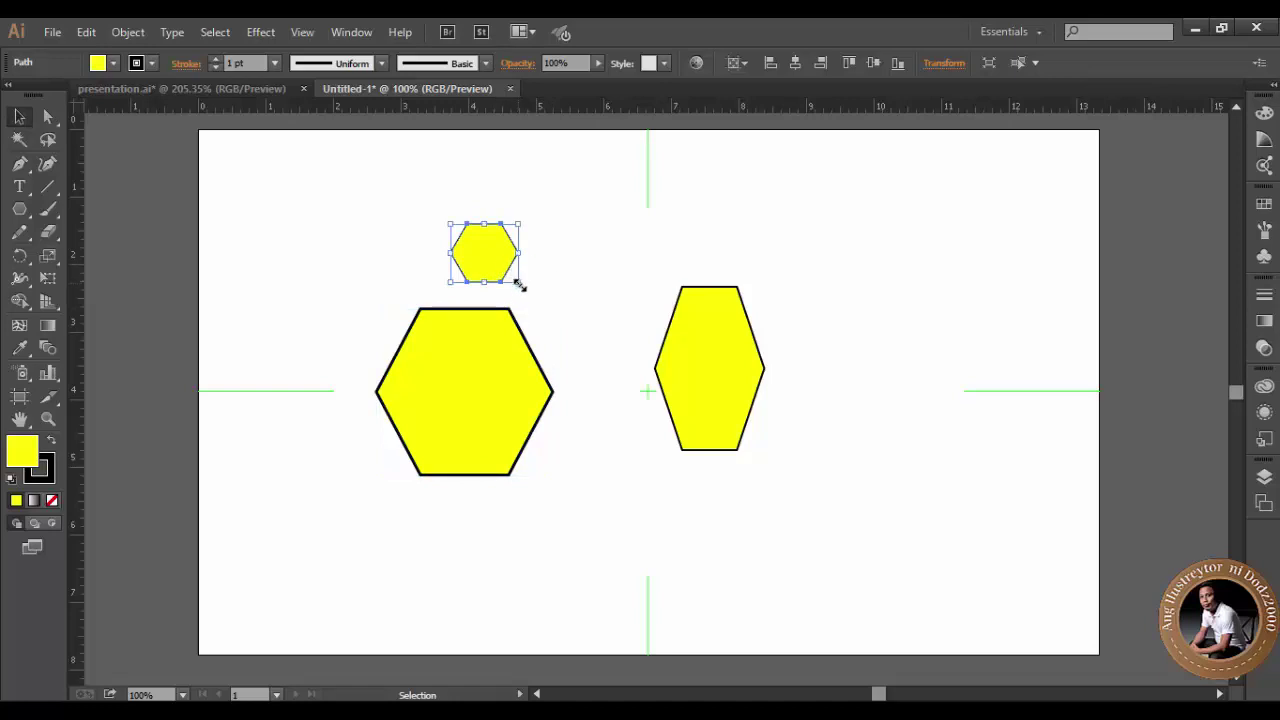
mouse_move(519, 283)
left_mouse_down()
mouse_move(543, 309)
mouse_move(374, 180)
mouse_move(523, 251)
mouse_move(771, 491)
mouse_move(663, 427)
left_mouse_up()
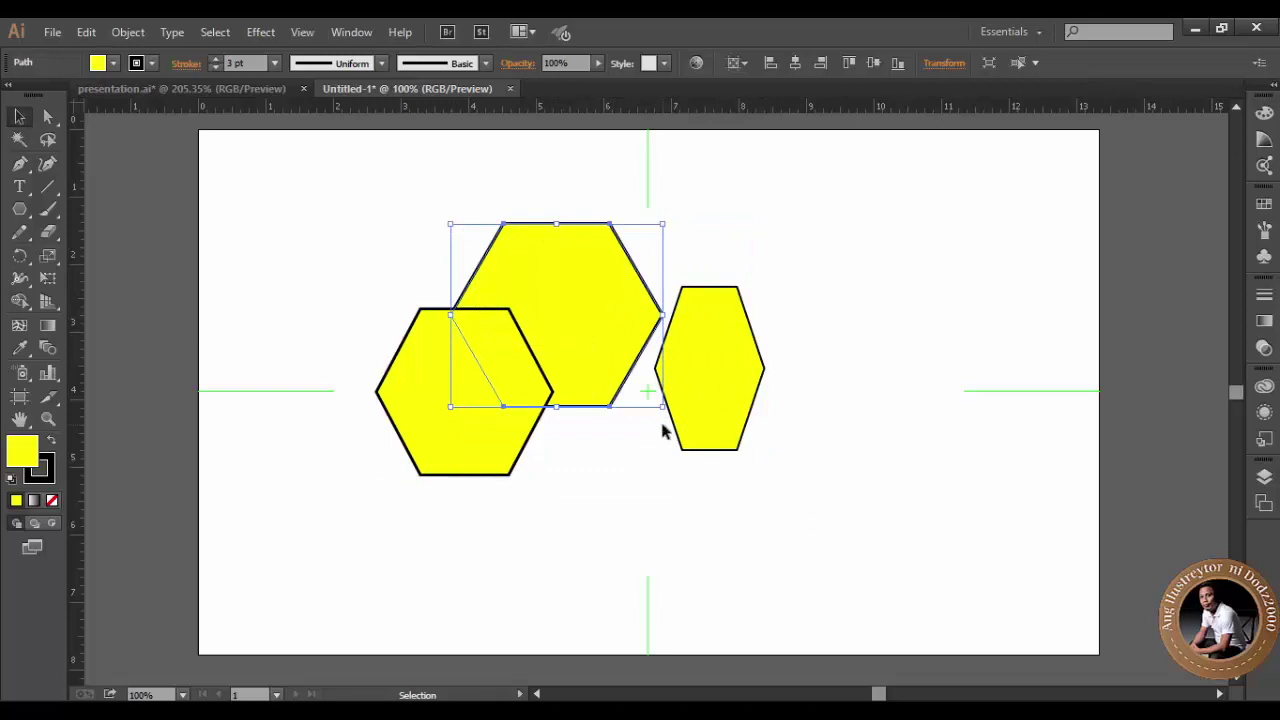
left_click(663, 430)
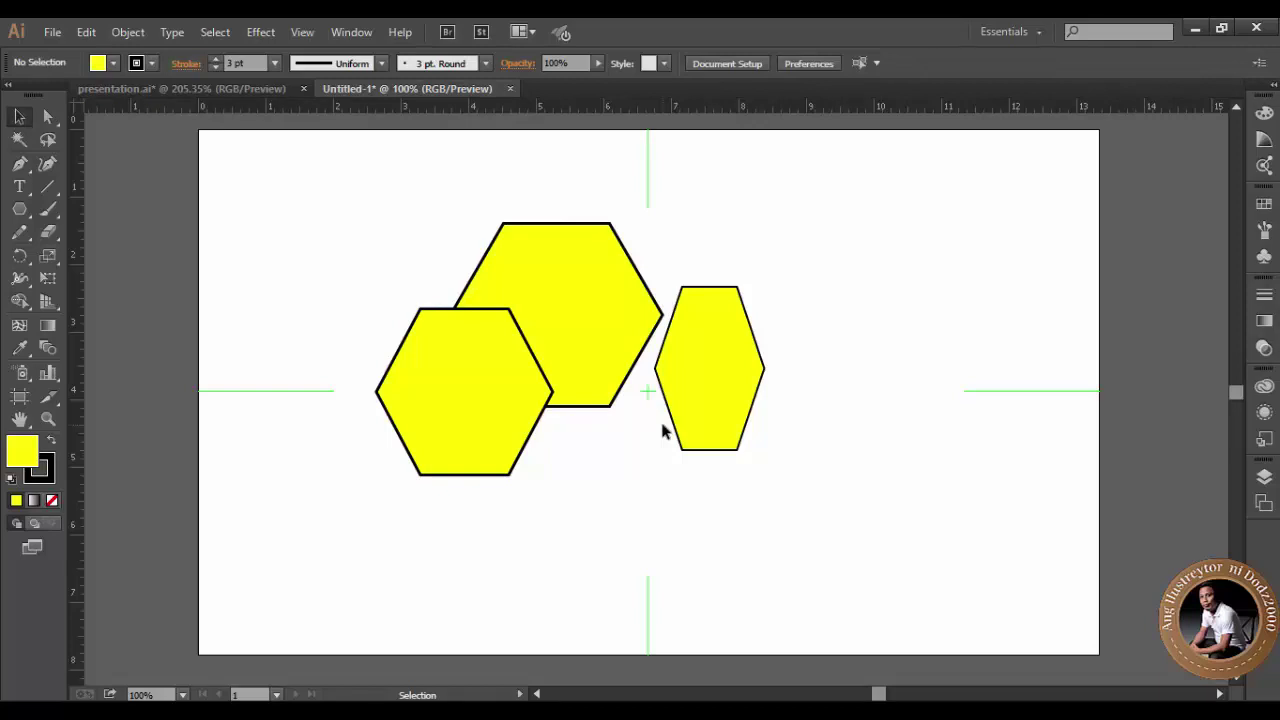
left_click(555, 345)
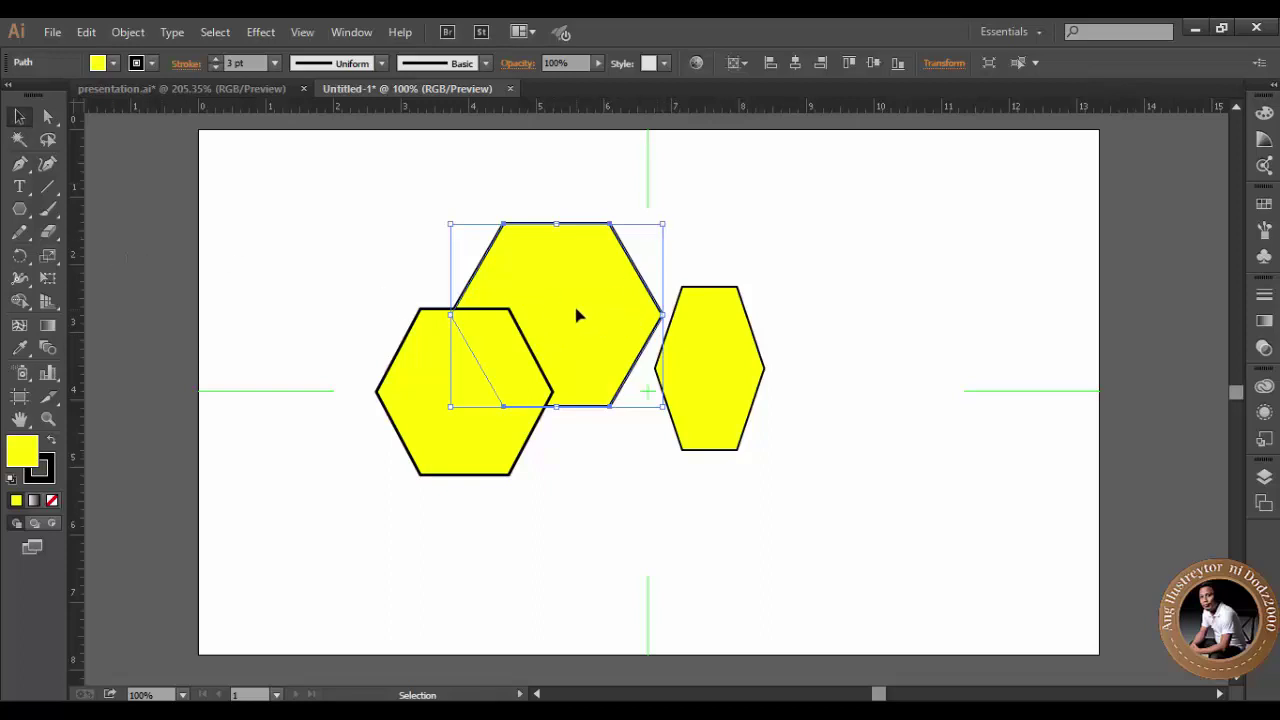
Scale the back hexagon to Uniform 55% with the Scale dialog.
left_click(48, 259)
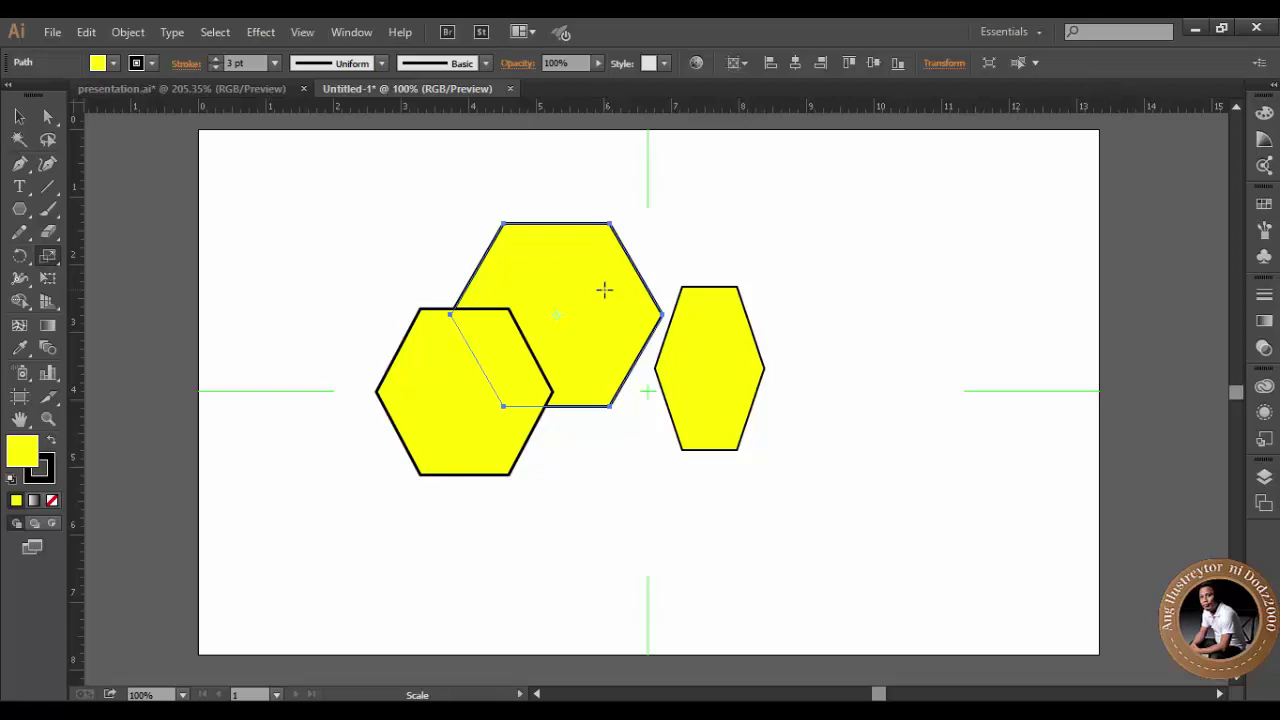
left_click(838, 233)
key("v")
double_click(49, 257)
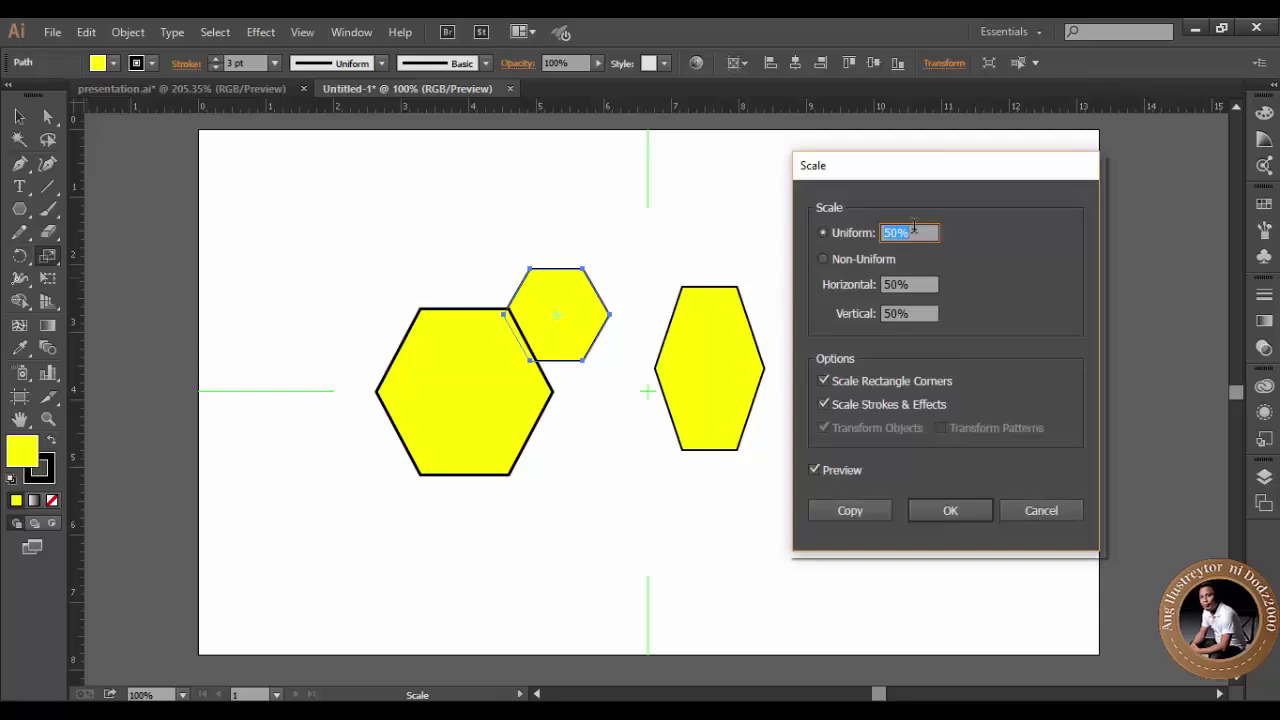
type("2")
key("BackSpace")
type("55")
left_click(932, 512)
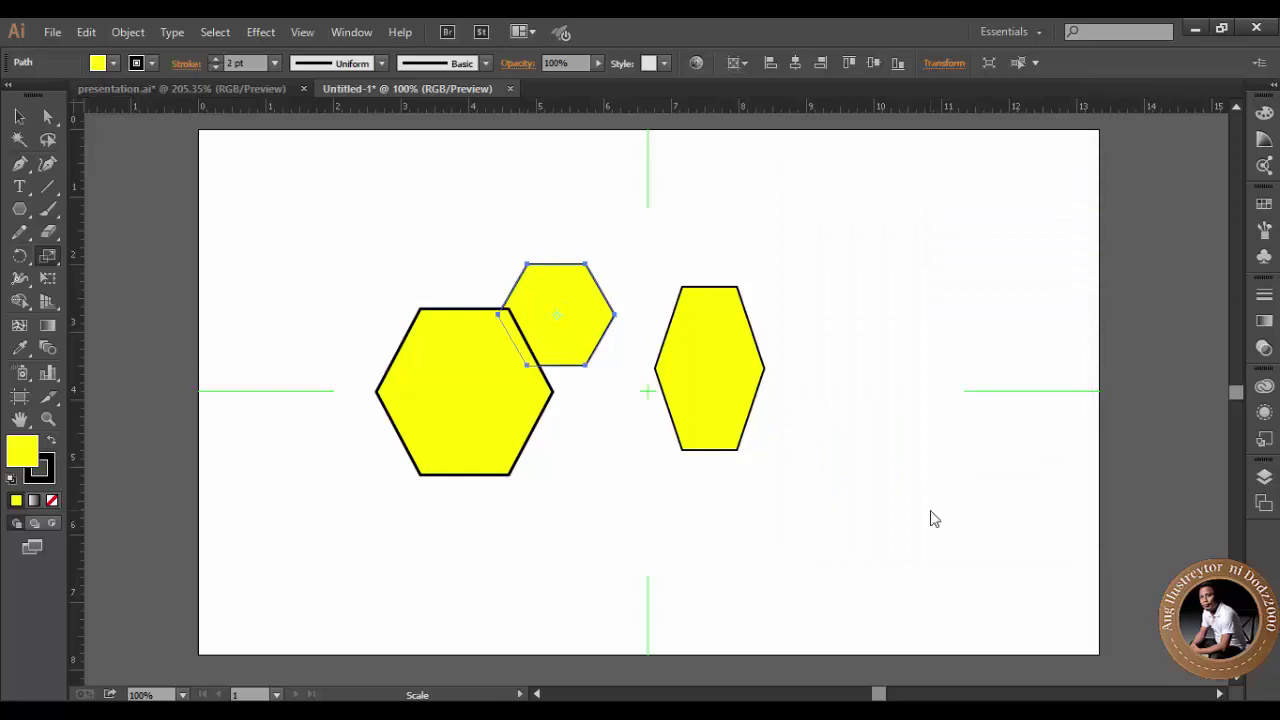
Repeat the 55% shrink twice with Ctrl+D.
key("v")
key("ctrl+d")
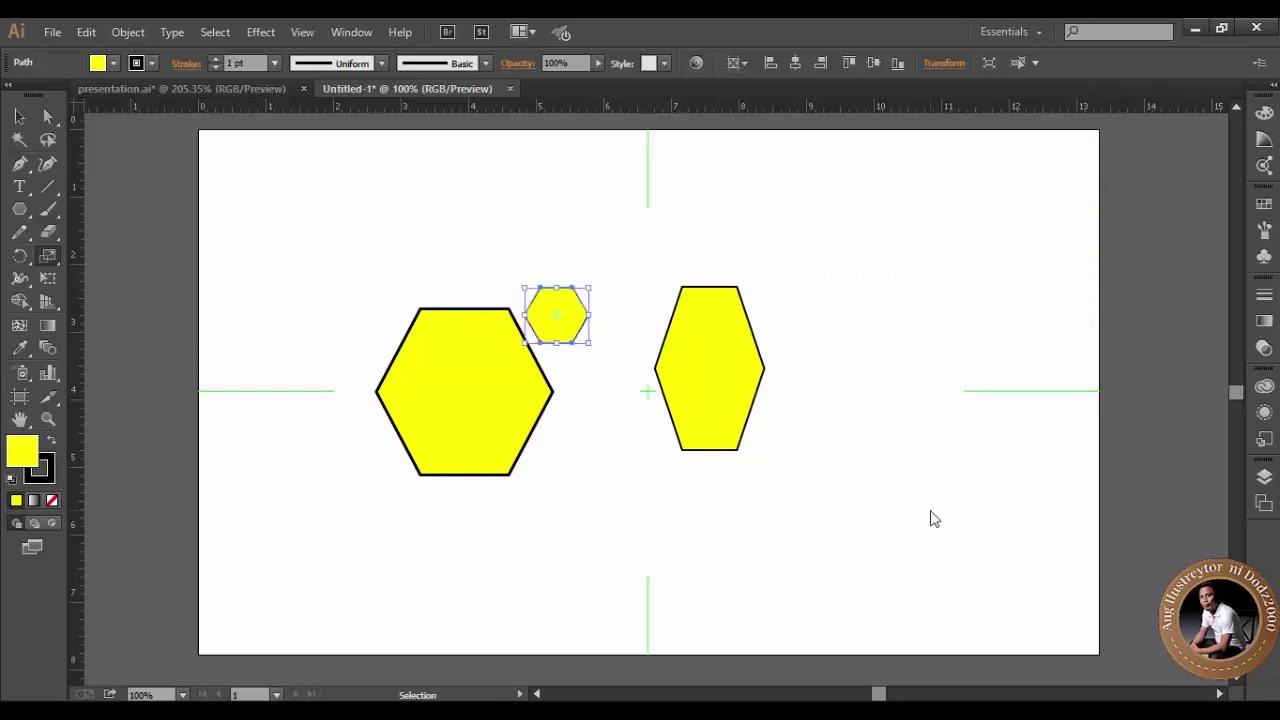
key("ctrl+d")
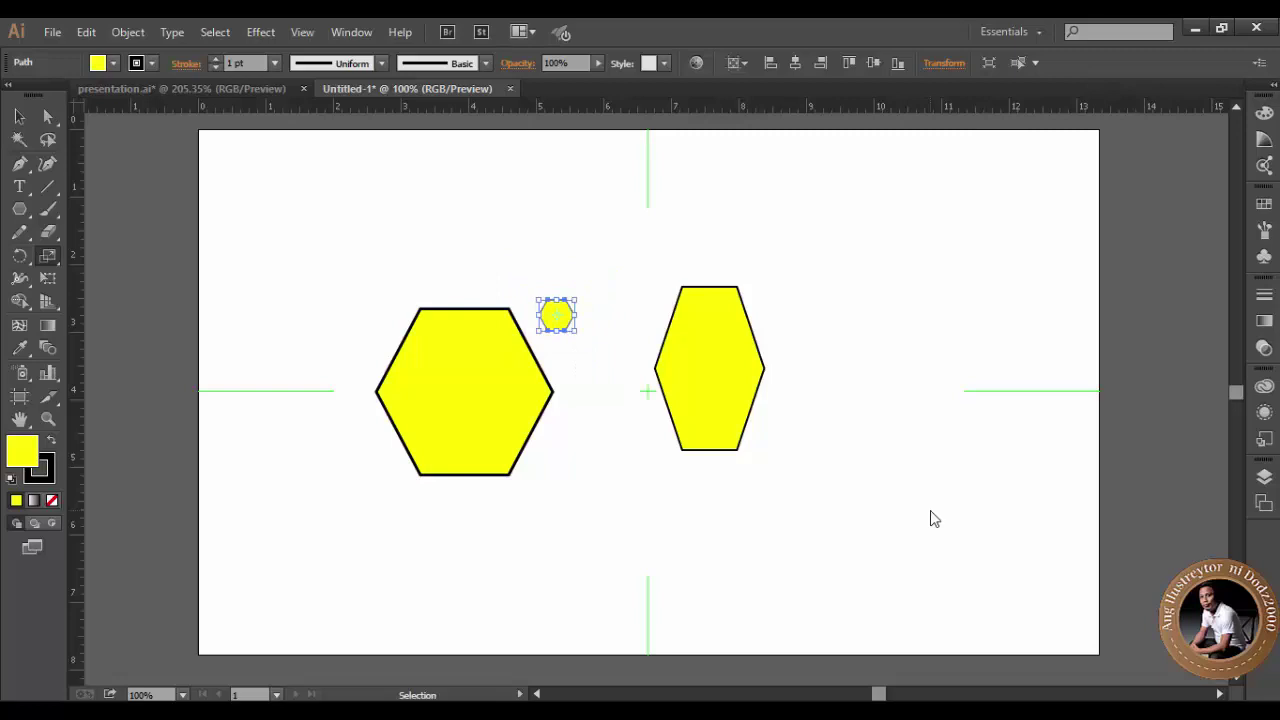
key("s")
Add a 55% scaled copy inside the middle hexagon and repeat it twice with Ctrl+D.
key("v")
key("s")
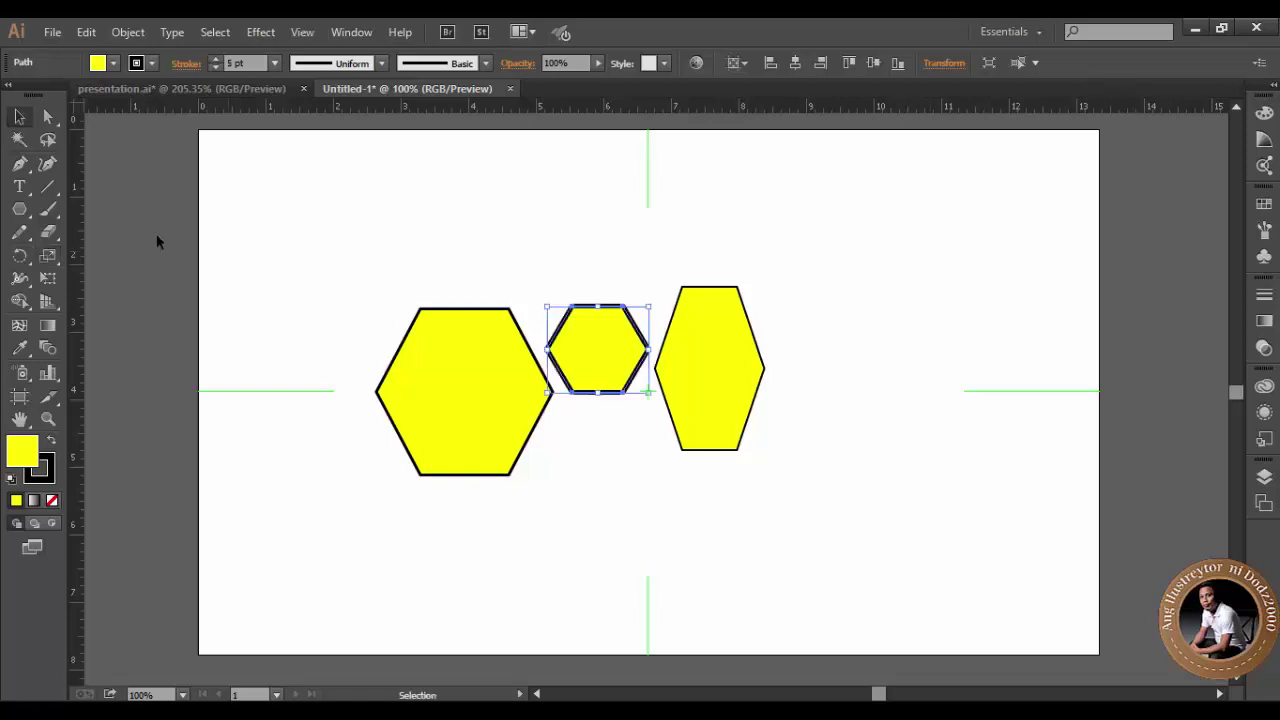
left_click(23, 214)
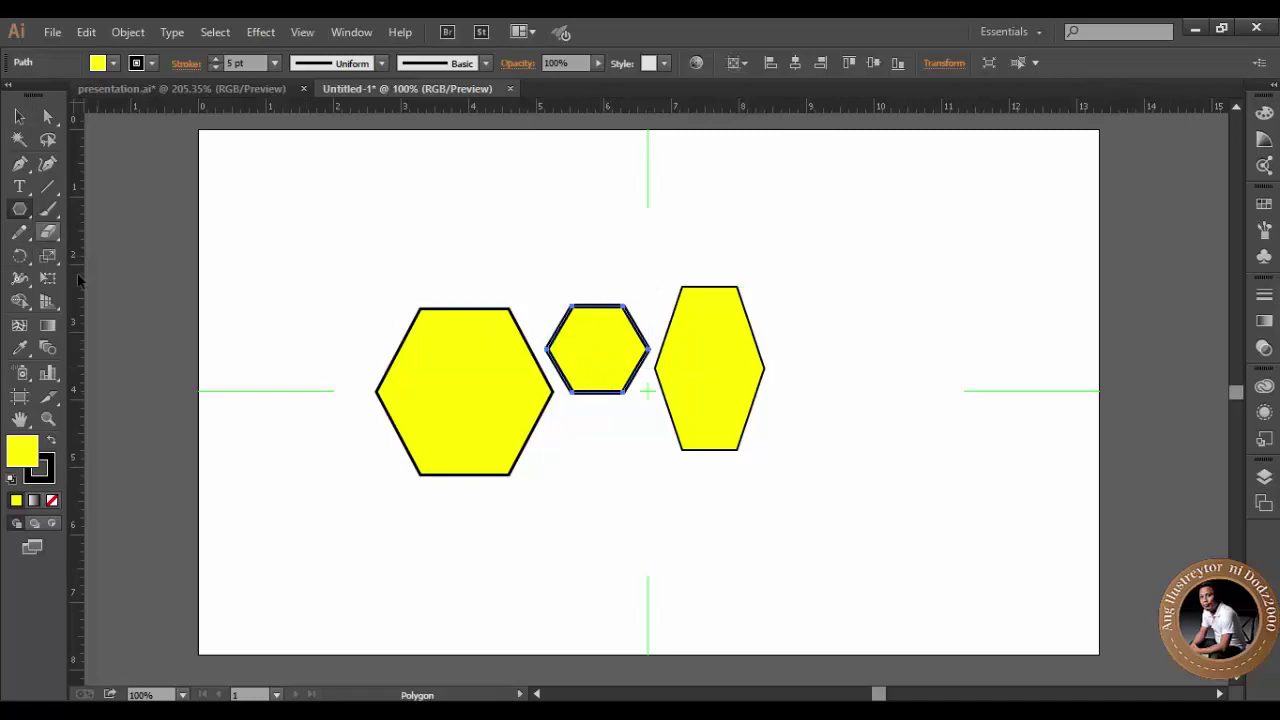
double_click(48, 257)
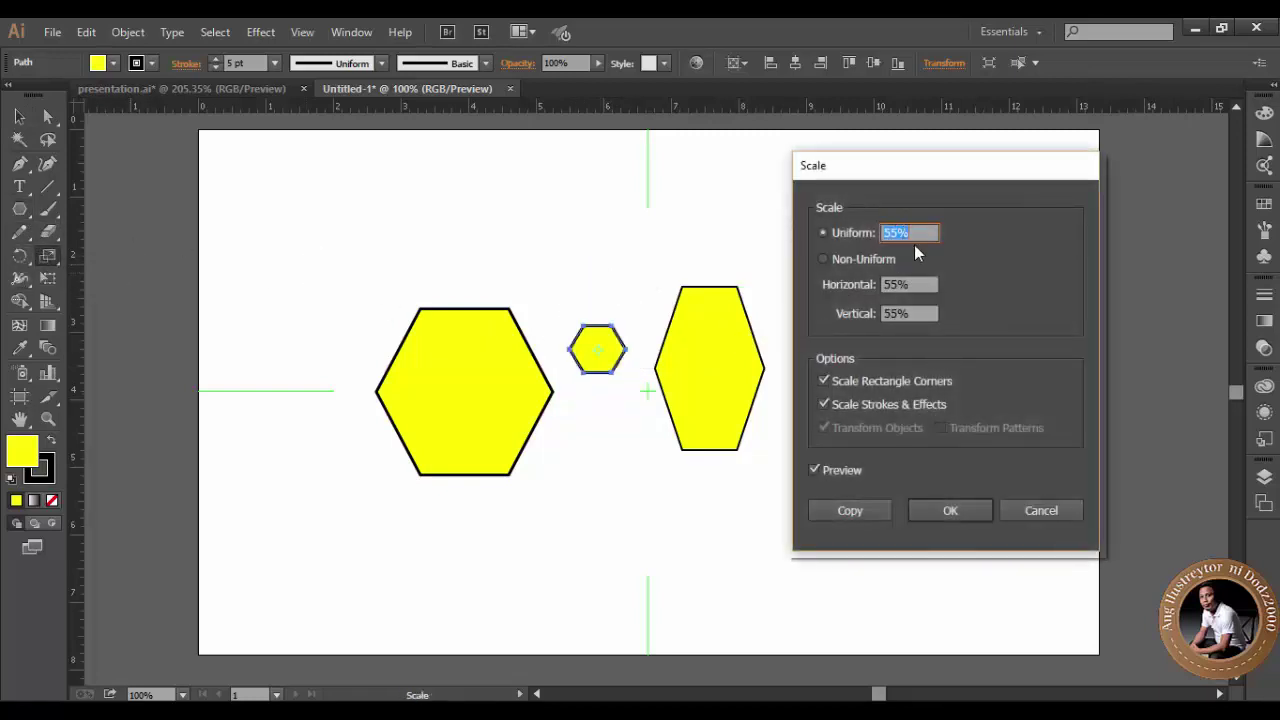
left_click(849, 511)
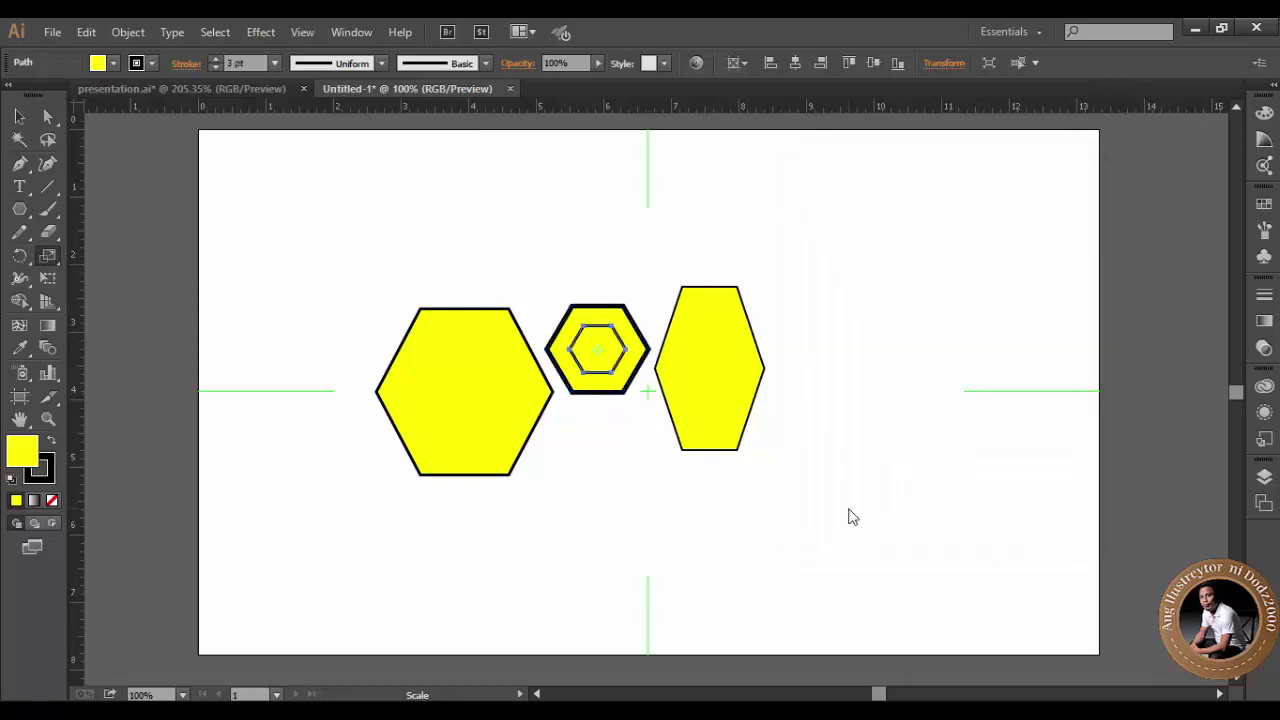
key("ctrl+d")
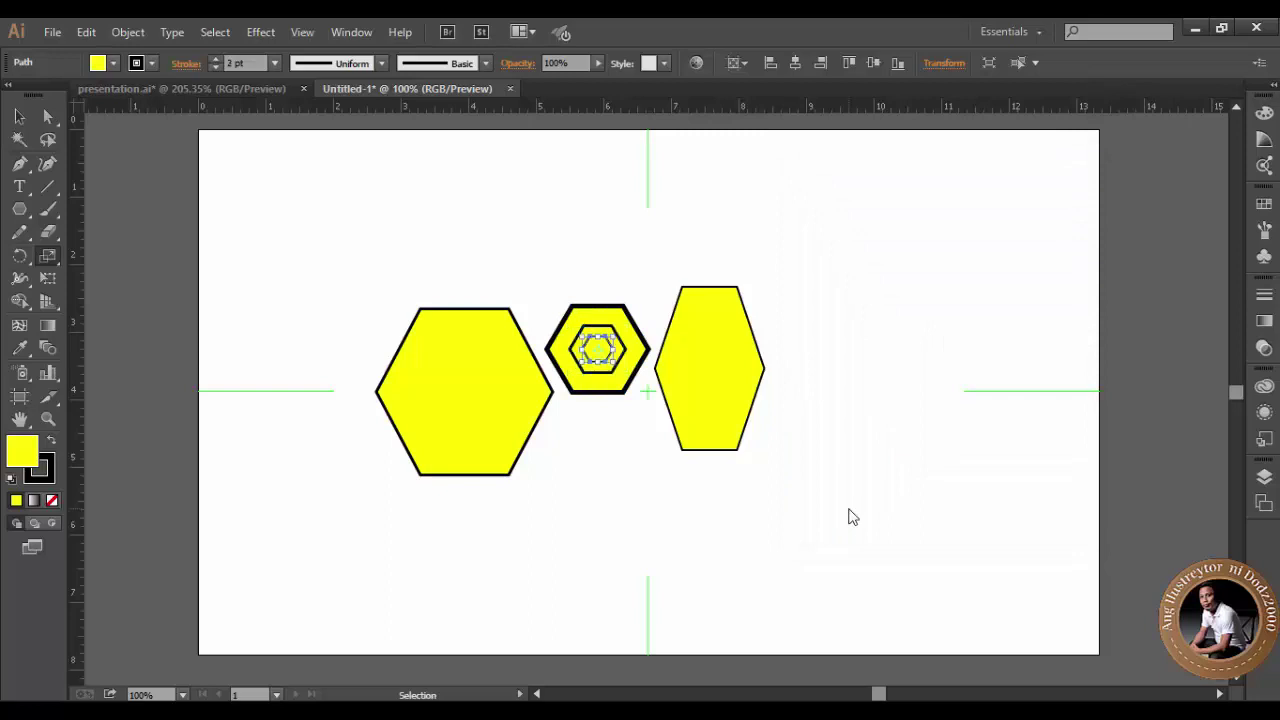
key("ctrl+d")
Deselect the nested copies, then reopen the Scale dialog and cancel it.
left_click(19, 116)
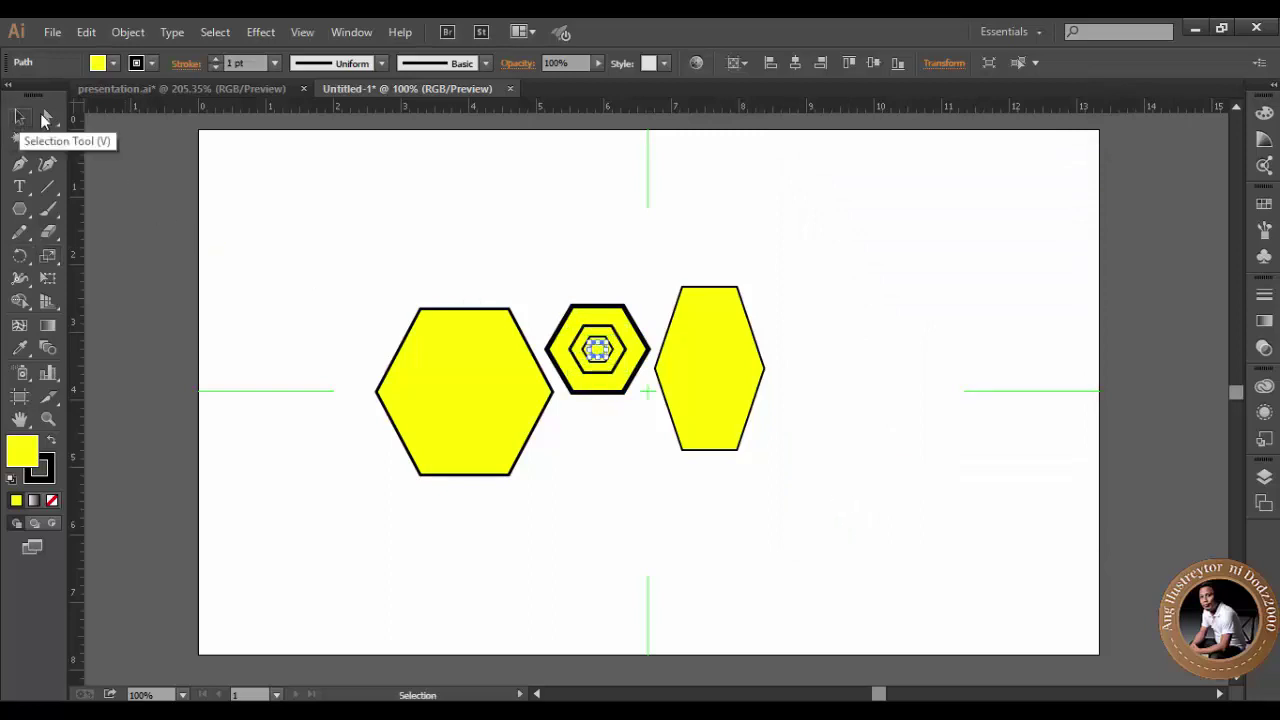
left_click(491, 167)
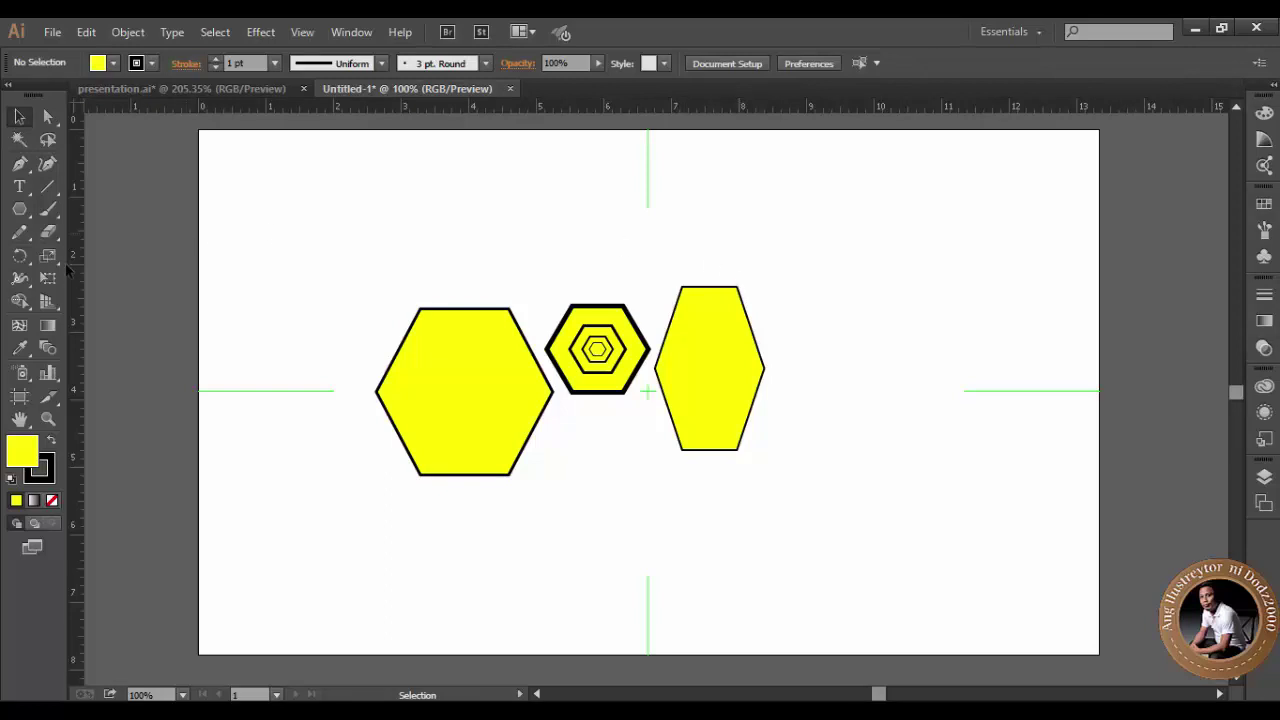
double_click(44, 262)
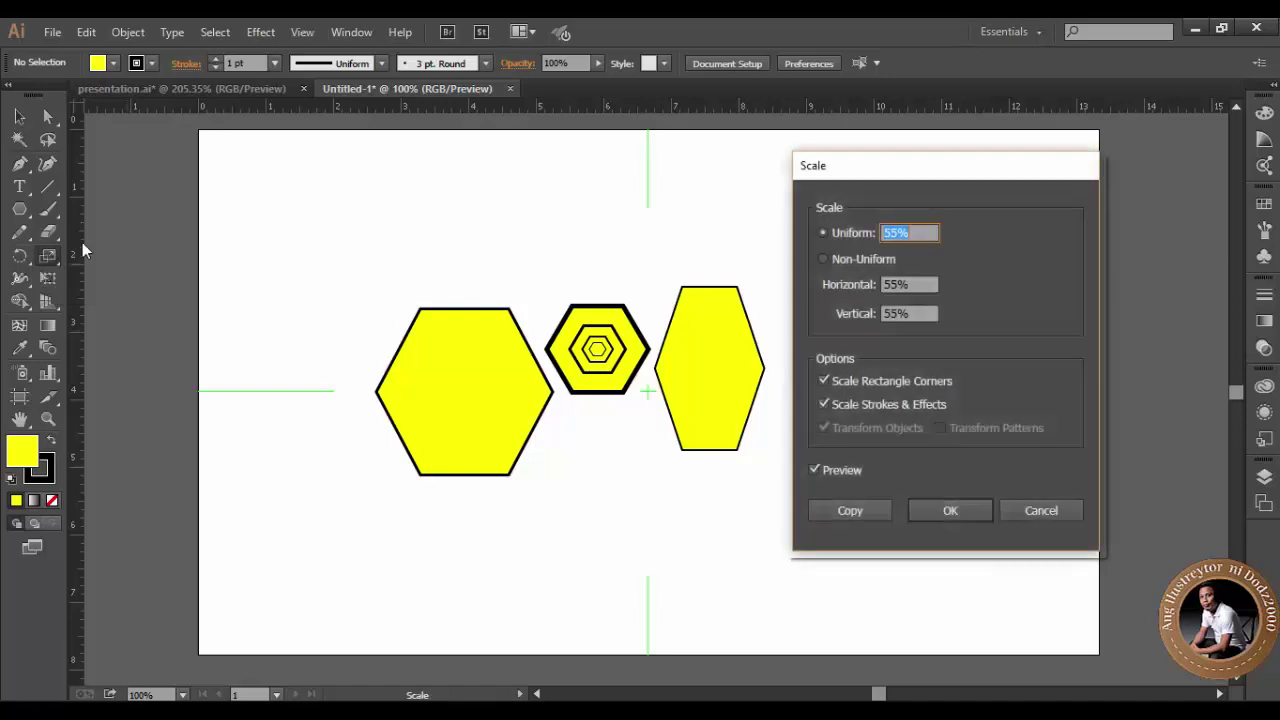
left_click(1057, 506)
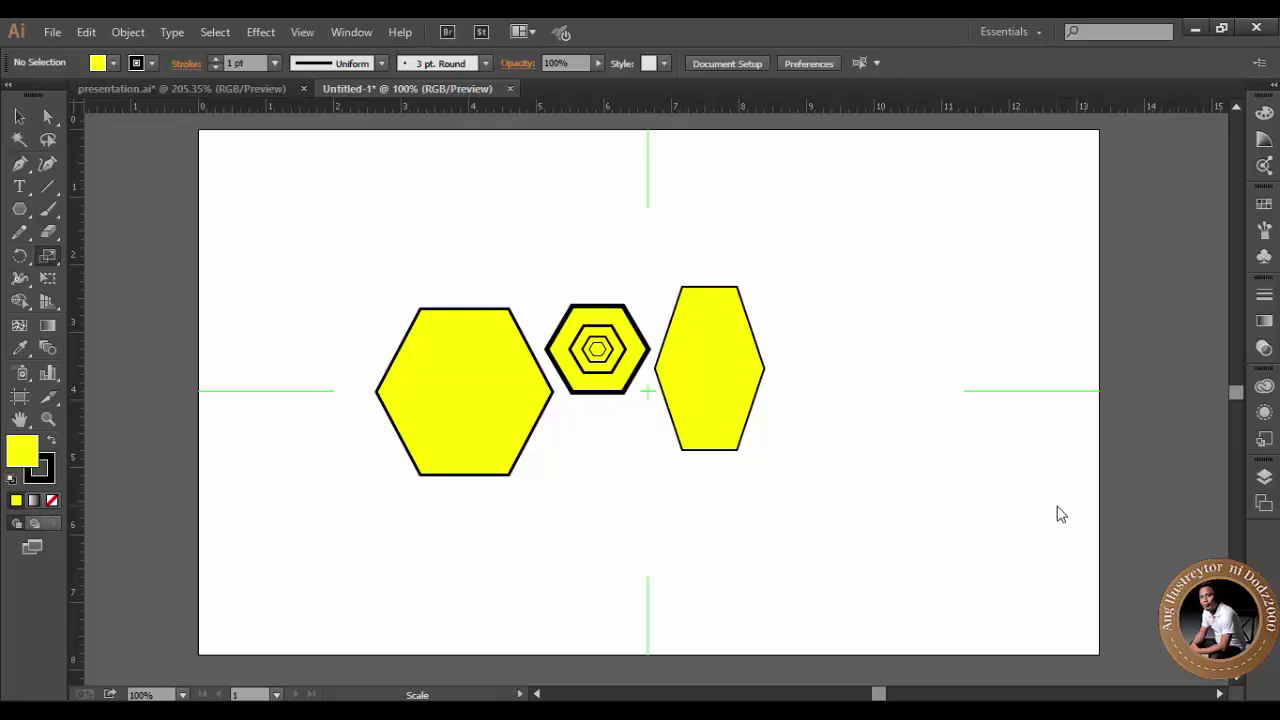
Bring up presentation.ai with its 'How to Duplicate, Scale & Move Objects' title slide.
left_click(224, 88)
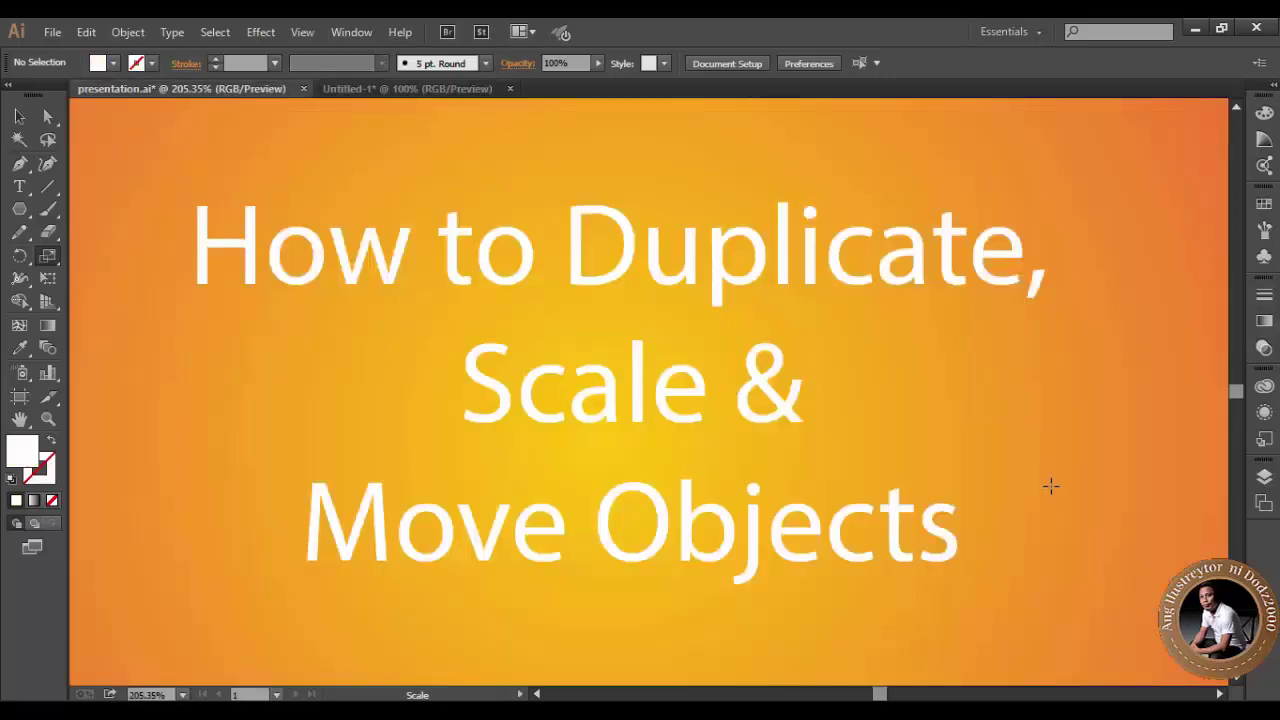